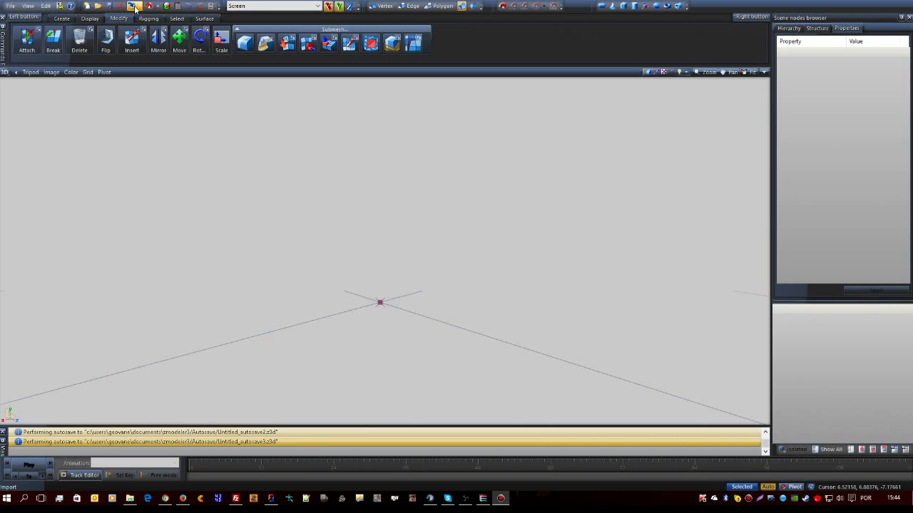
Step: Import trailer.pmd from the truck_transporter folder in the SCS Software Prism 3D format, browsing the files as a list
{"action": "left_click", "coordinate": [135, 7]}
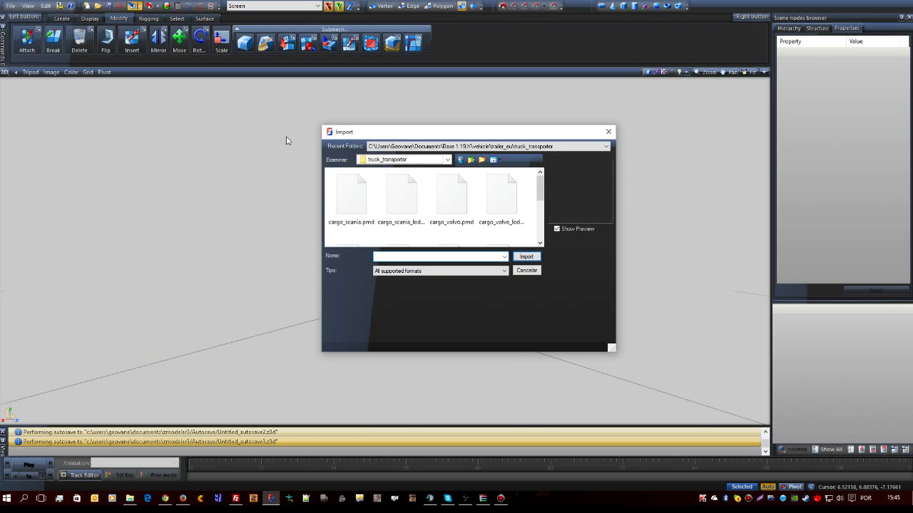
{"action": "left_click", "coordinate": [499, 161]}
{"action": "left_click", "coordinate": [511, 215]}
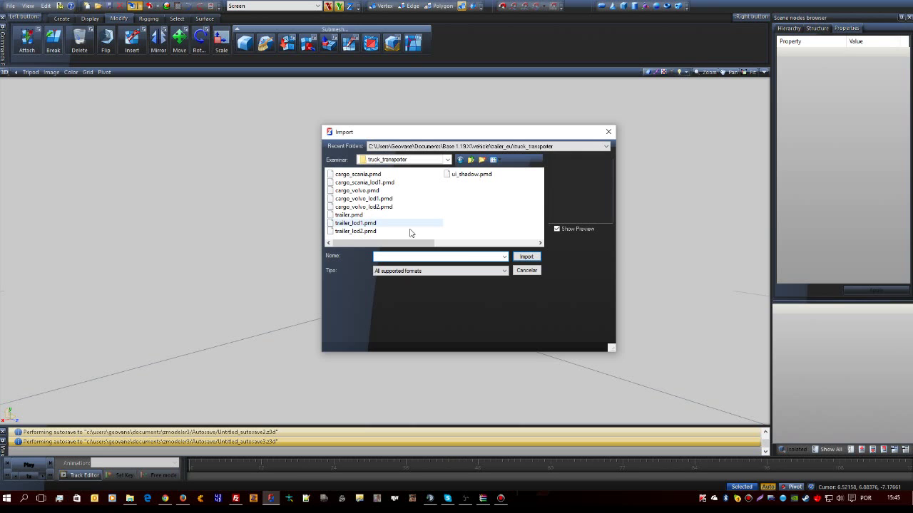
{"action": "left_click", "coordinate": [348, 216]}
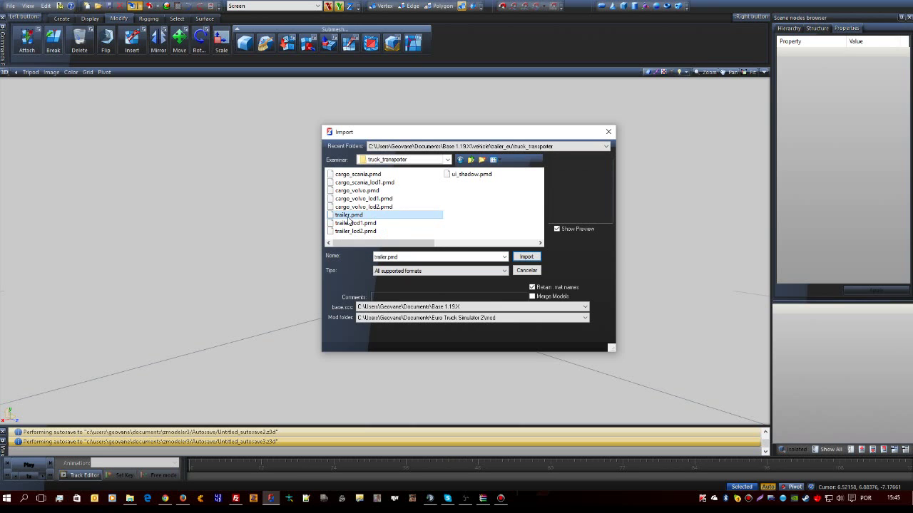
{"action": "left_click", "coordinate": [393, 274]}
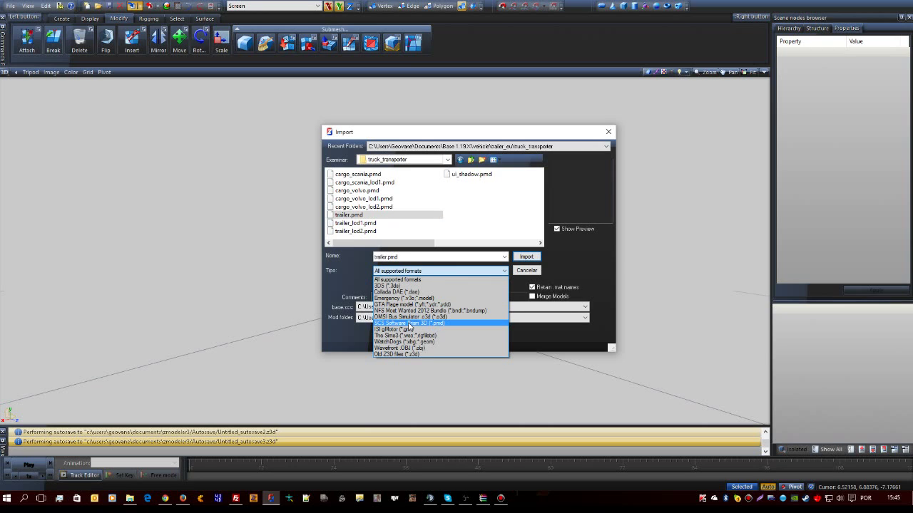
{"action": "left_click", "coordinate": [411, 323]}
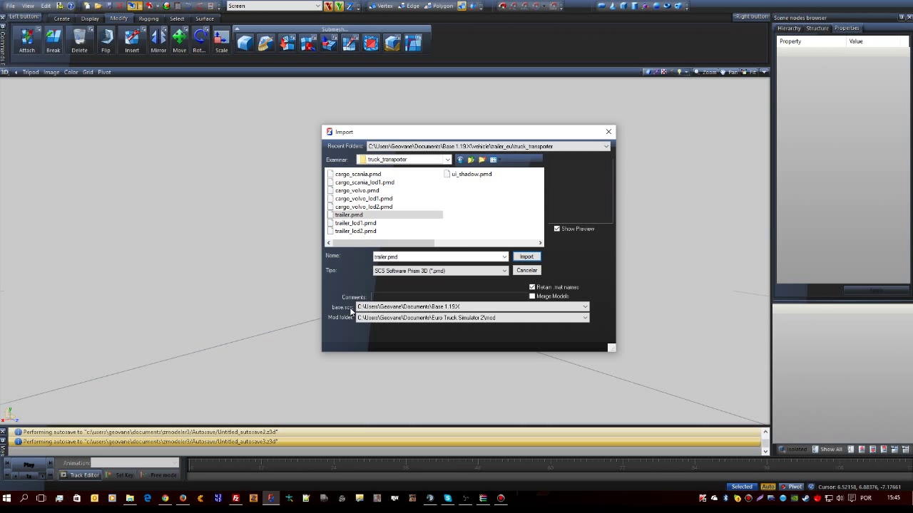
{"action": "left_click", "coordinate": [372, 311]}
{"action": "left_click", "coordinate": [526, 256]}
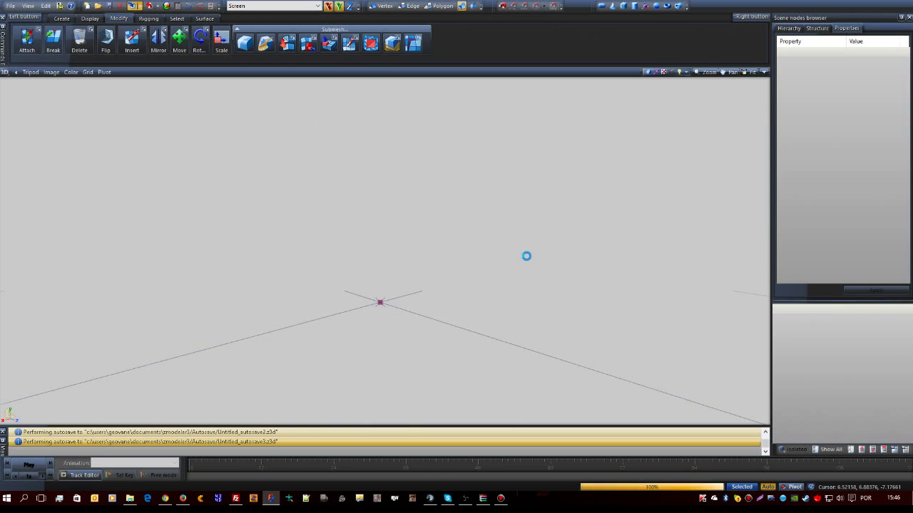
Step: Import cargo_volvo.pmd from the truck_transporter folder into the trailer scene
{"action": "middle_click_drag", "start_coordinate": [526, 256], "coordinate": [201, 117]}
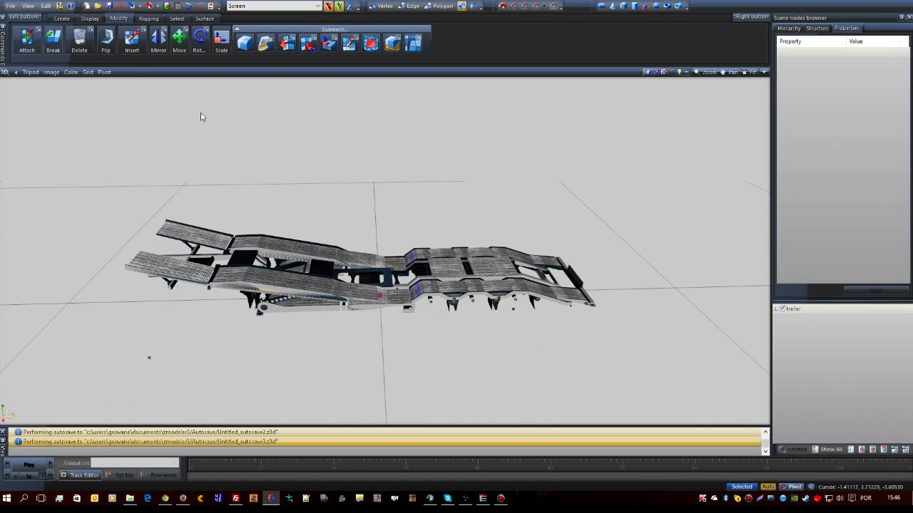
{"action": "left_click", "coordinate": [133, 6]}
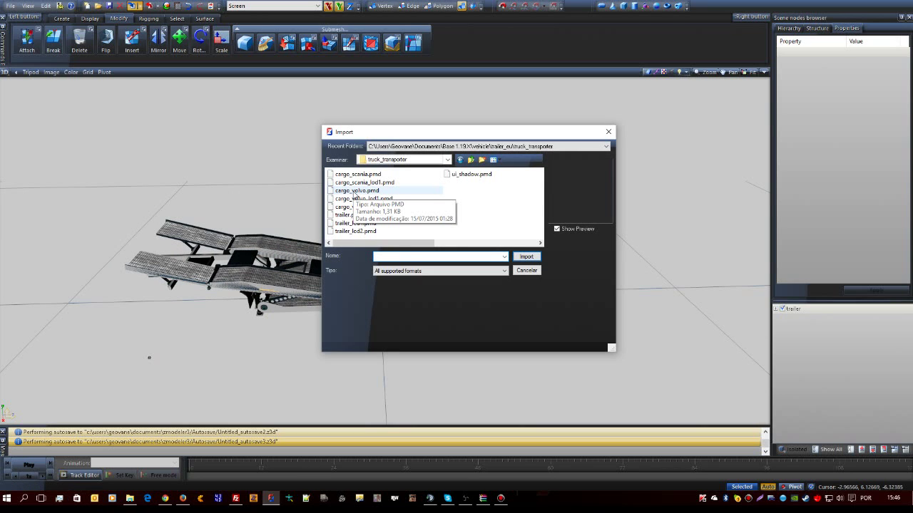
{"action": "left_click", "coordinate": [355, 191]}
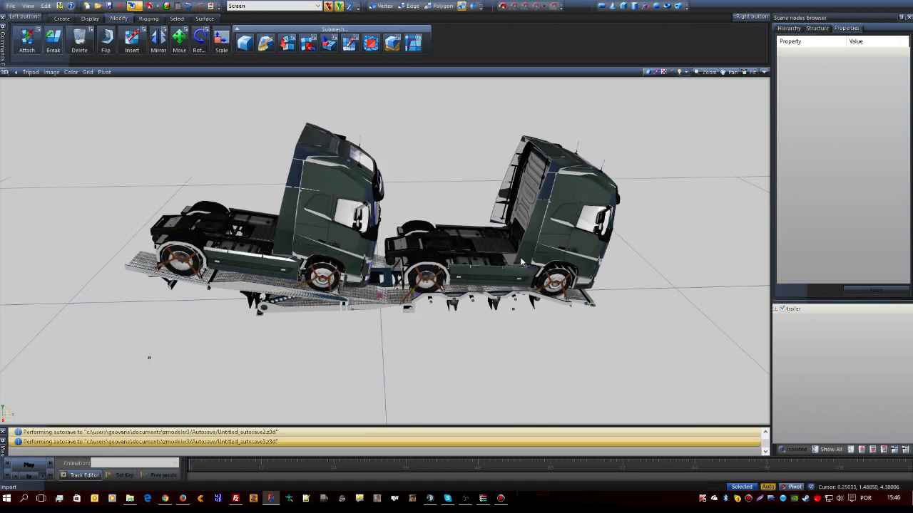
Step: Close the messages log and examine the two trucks loaded on the trailer from several angles
{"action": "middle_click_drag", "start_coordinate": [342, 276], "coordinate": [235, 245]}
{"action": "mouse_move", "coordinate": [363, 230]}
{"action": "middle_mouse_down"}
{"action": "mouse_move", "coordinate": [342, 229]}
{"action": "mouse_move", "coordinate": [374, 228]}
{"action": "middle_mouse_up"}
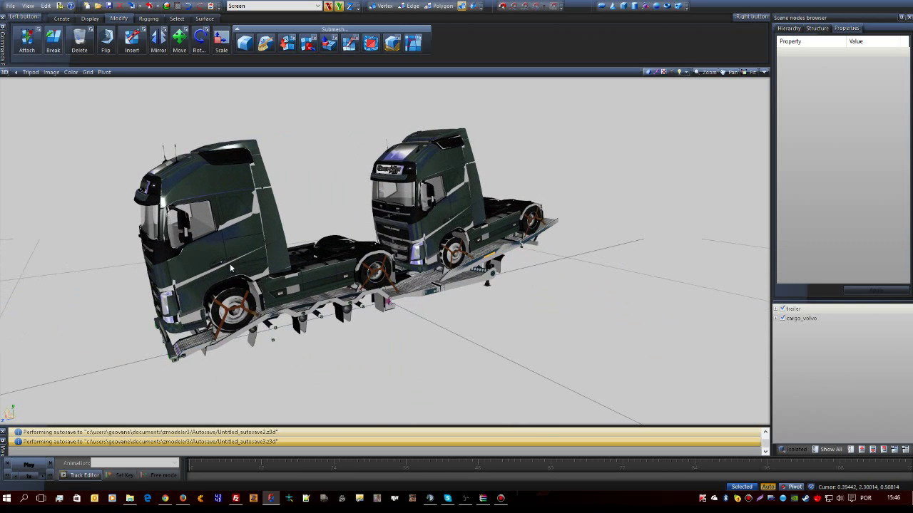
{"action": "left_click", "coordinate": [3, 439]}
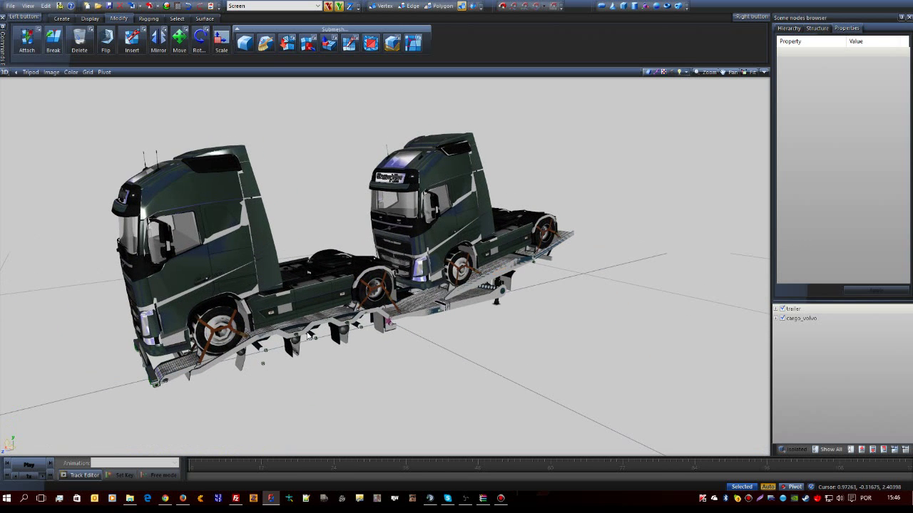
{"action": "middle_click_drag", "start_coordinate": [337, 287], "coordinate": [363, 278]}
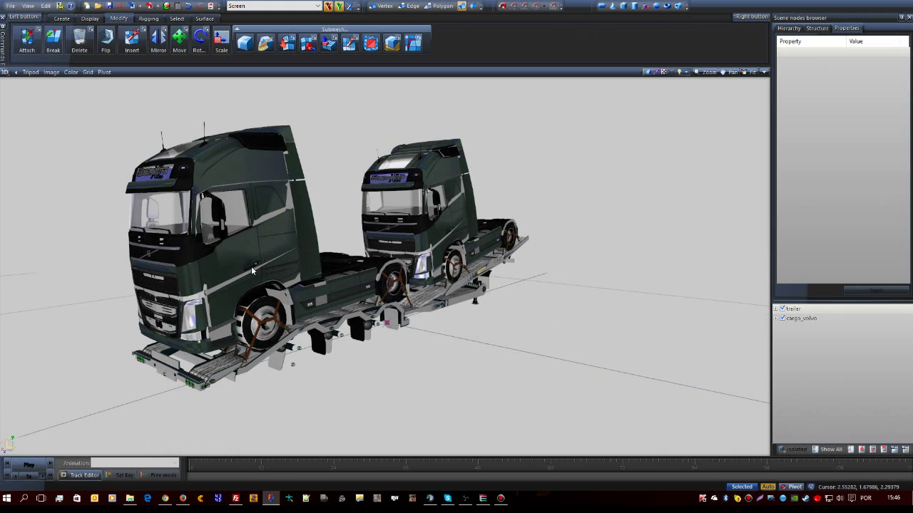
{"action": "mouse_move", "coordinate": [251, 266]}
{"action": "middle_mouse_down"}
{"action": "mouse_move", "coordinate": [281, 268]}
{"action": "mouse_move", "coordinate": [251, 268]}
{"action": "middle_mouse_up"}
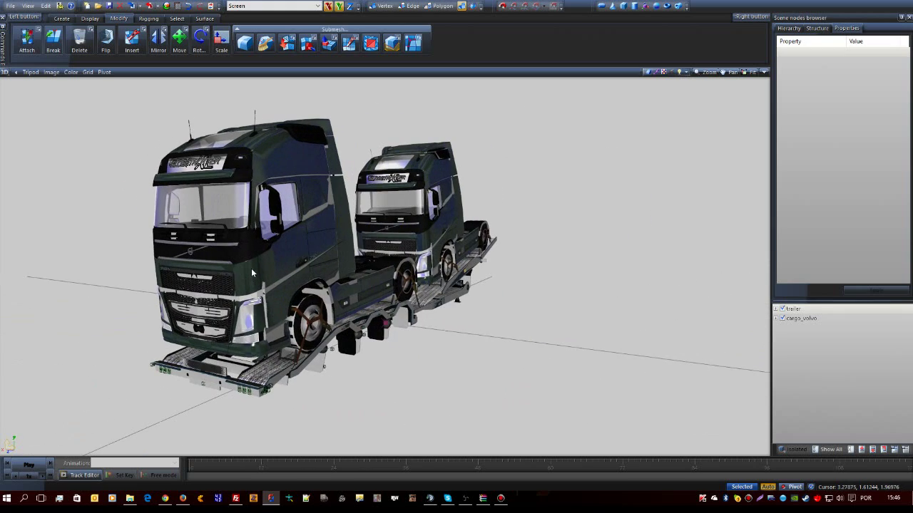
{"action": "middle_click_drag", "start_coordinate": [379, 269], "coordinate": [364, 271]}
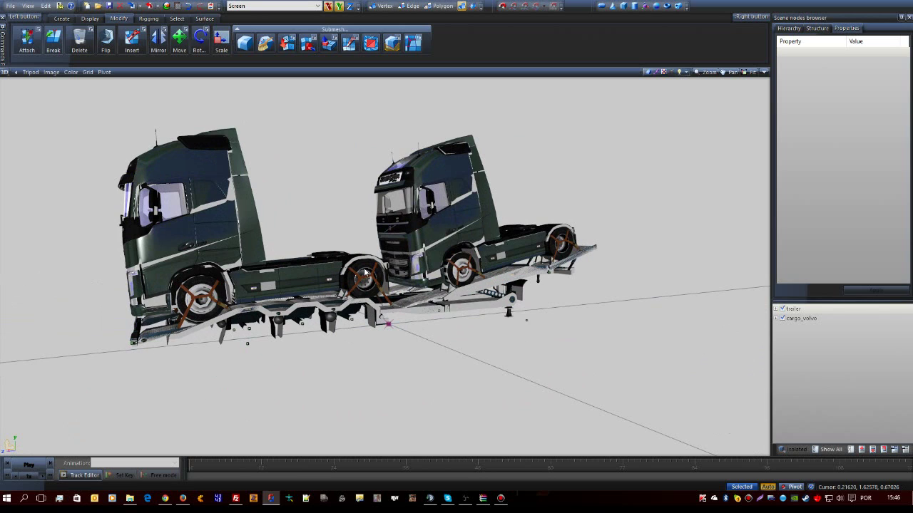
Step: Move the collision objects Cl1 to Cl4 from cargo_volvo into the trailer's collision node
{"action": "left_click", "coordinate": [801, 318]}
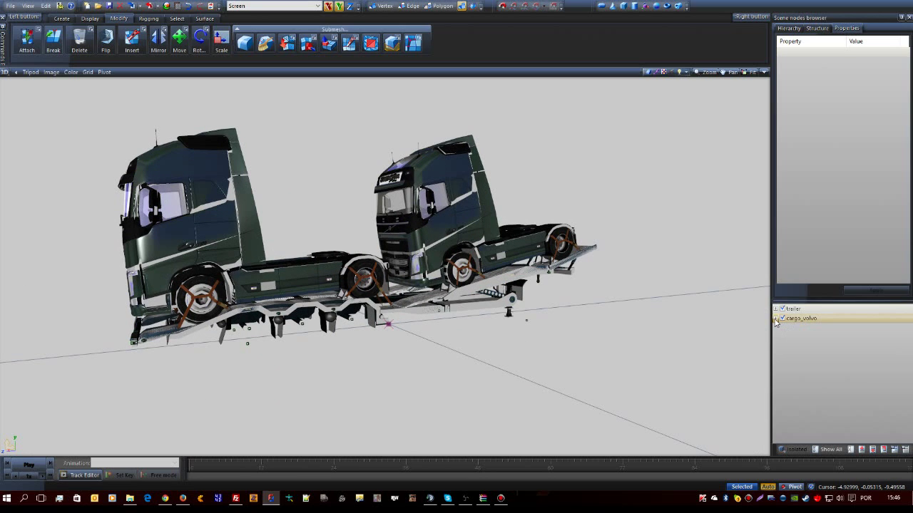
{"action": "left_click", "coordinate": [775, 319]}
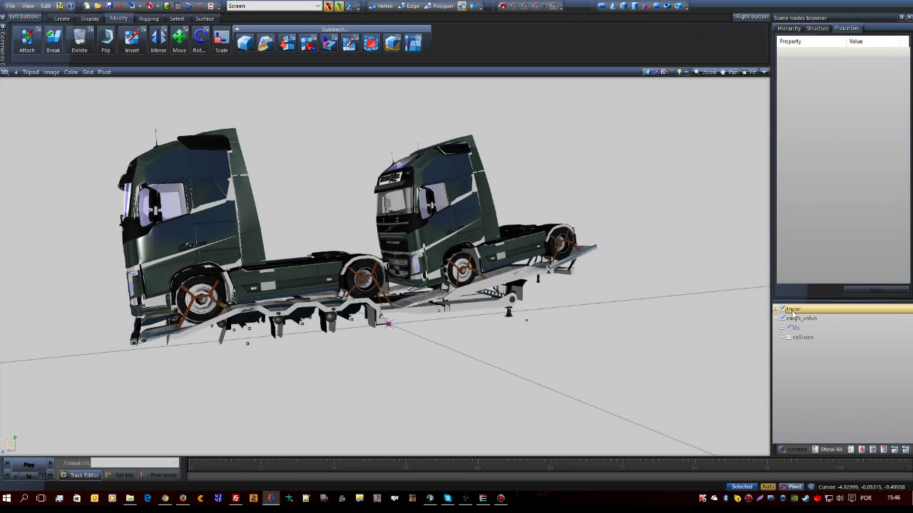
{"action": "left_click", "coordinate": [797, 310]}
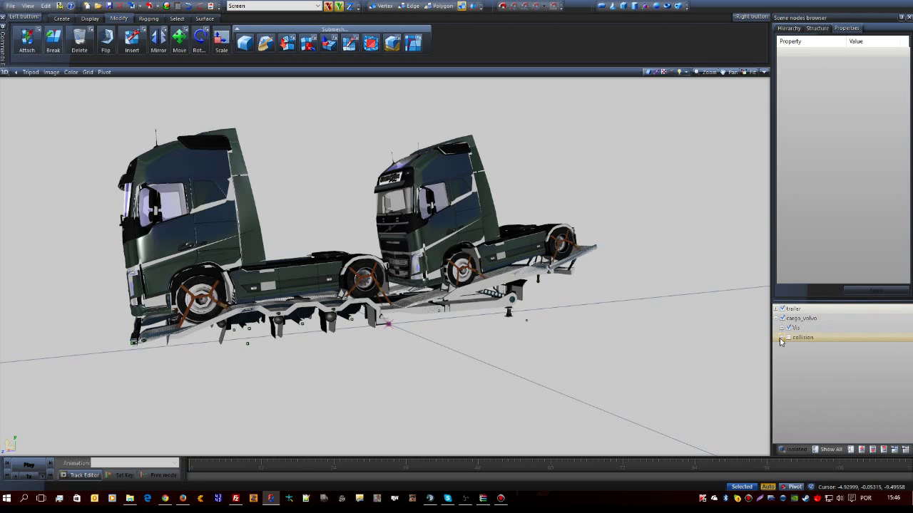
{"action": "left_click", "coordinate": [781, 338]}
{"action": "left_click", "coordinate": [775, 309]}
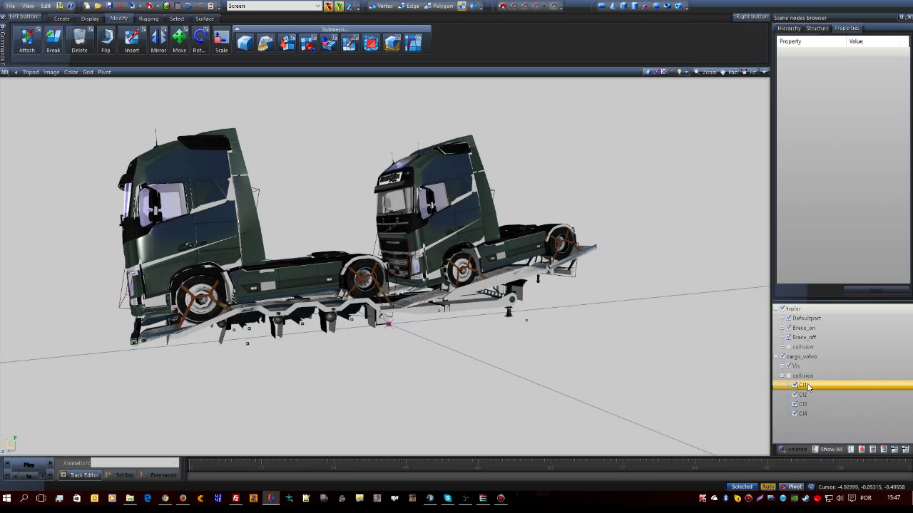
{"action": "left_click", "coordinate": [803, 385]}
{"action": "left_click", "coordinate": [804, 414], "text": "shift"}
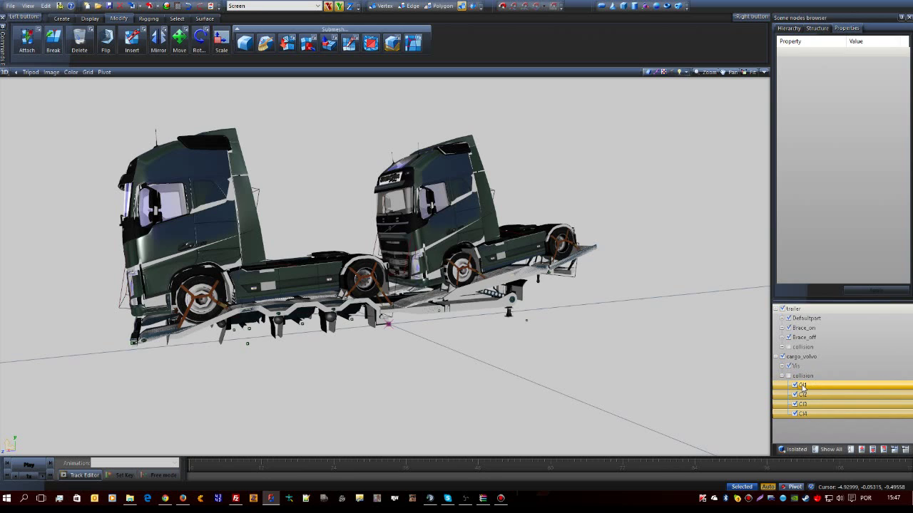
{"action": "left_click", "coordinate": [800, 347], "text": "ctrl"}
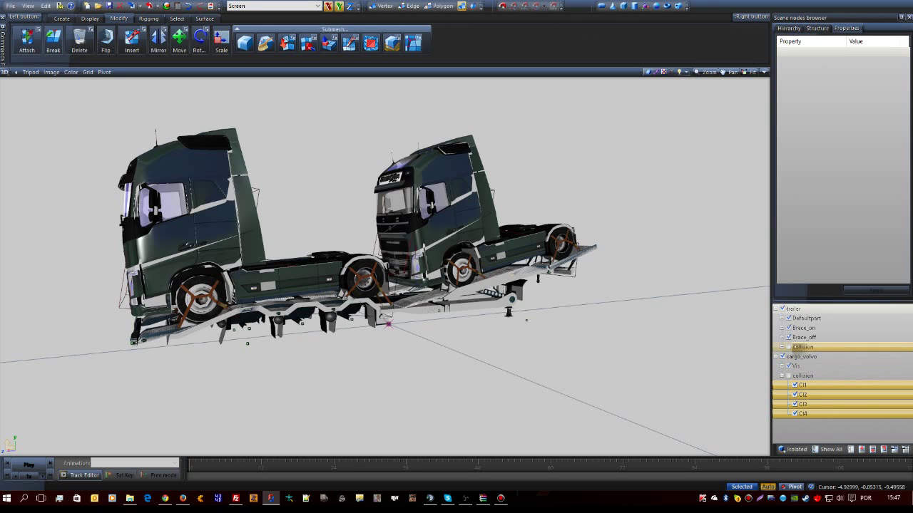
{"action": "left_click_drag", "start_coordinate": [802, 347], "coordinate": [805, 348]}
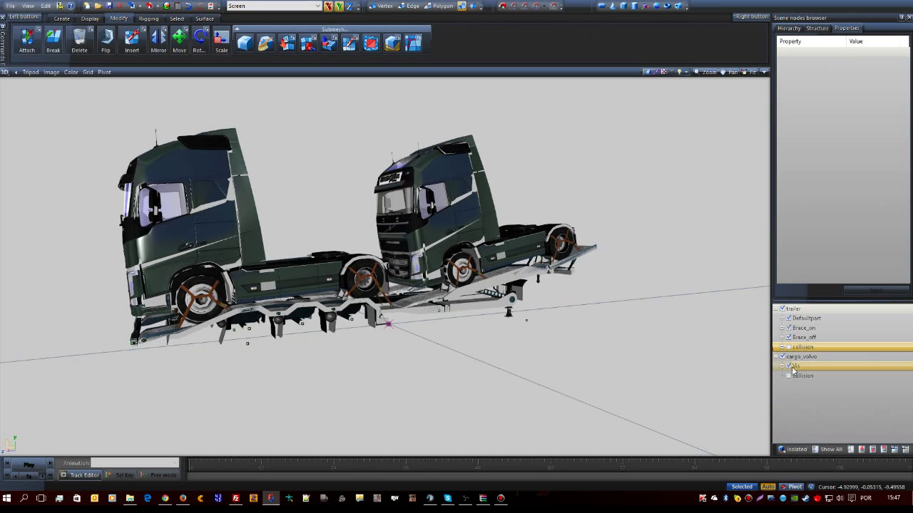
Step: Move all cargo meshes, Vis 01 to Vis 21, from cargo_volvo's Vis node into the trailer's Defaultpart node
{"action": "left_click", "coordinate": [782, 366]}
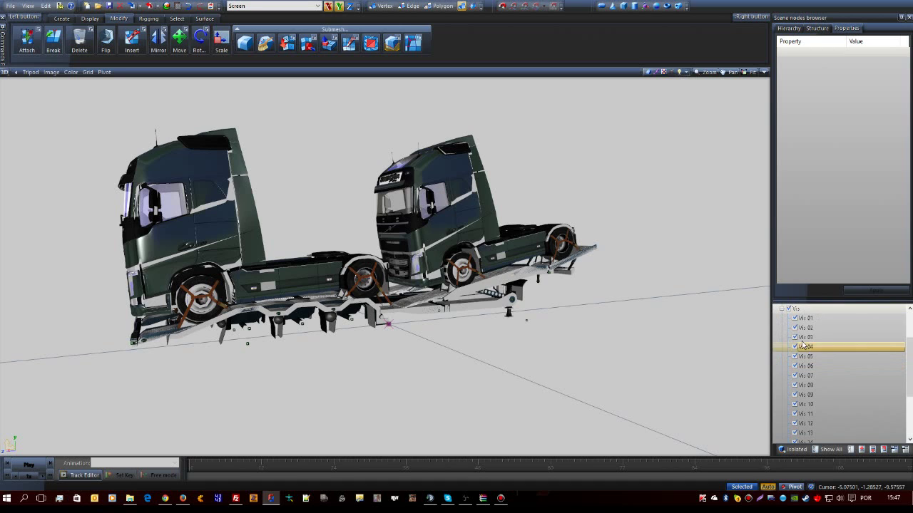
{"action": "scroll", "coordinate": [820, 356], "scroll_direction": "down", "scroll_amount": 2}
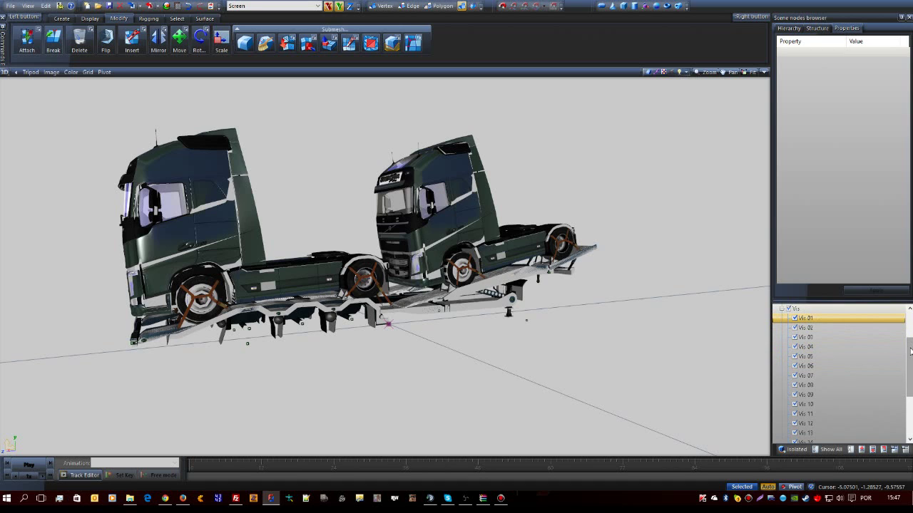
{"action": "scroll", "coordinate": [838, 371], "scroll_direction": "down", "scroll_amount": 3}
{"action": "left_click", "coordinate": [814, 423]}
{"action": "scroll", "coordinate": [820, 371], "scroll_direction": "up", "scroll_amount": 3}
{"action": "left_click", "coordinate": [806, 318], "text": "shift"}
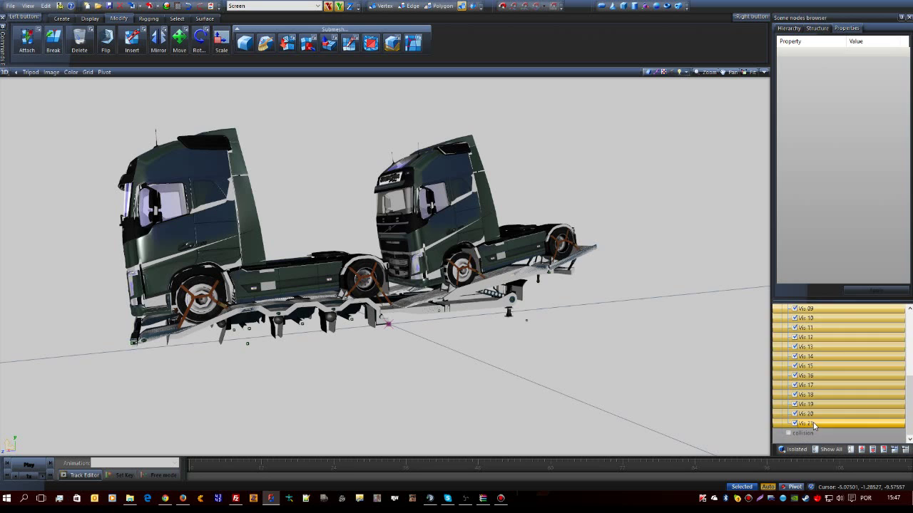
{"action": "scroll", "coordinate": [813, 357], "scroll_direction": "up", "scroll_amount": 2}
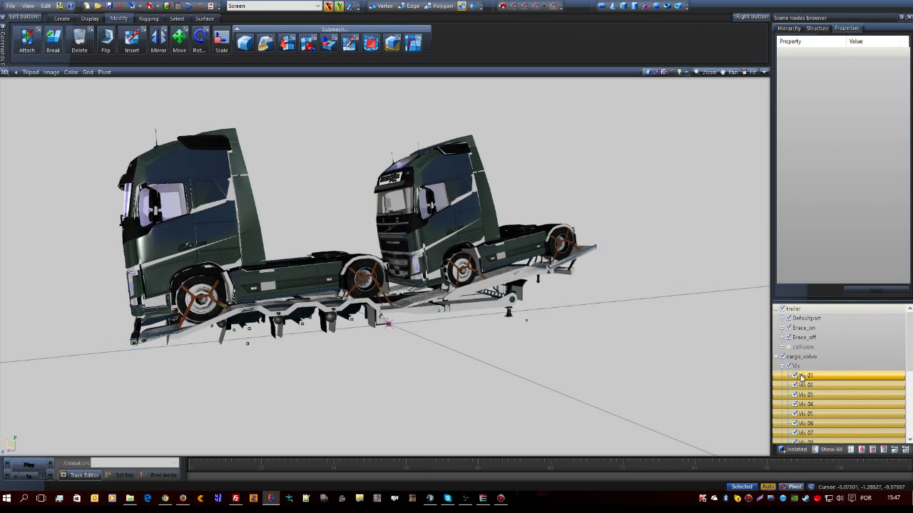
{"action": "left_click", "coordinate": [802, 318], "text": "ctrl"}
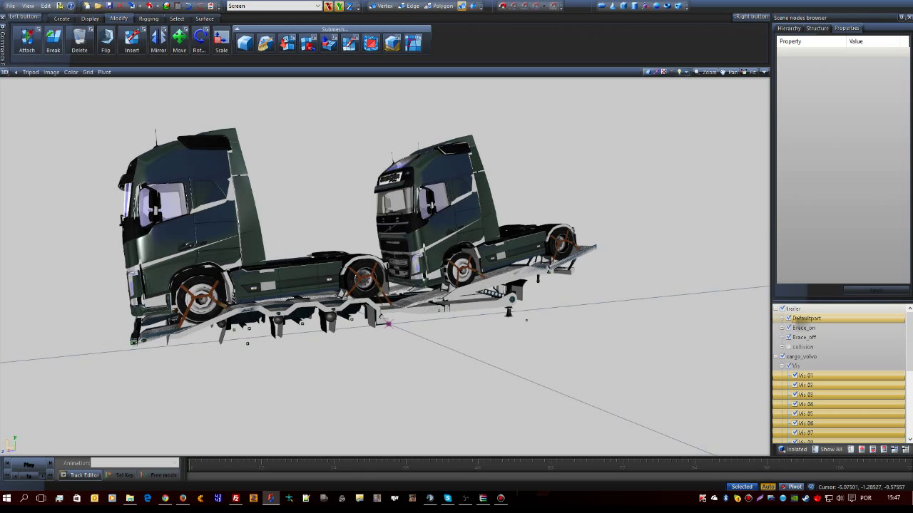
{"action": "left_click", "coordinate": [782, 366]}
Step: Delete the emptied cargo_volvo node from the scene hierarchy
{"action": "left_click", "coordinate": [799, 357], "text": "ctrl"}
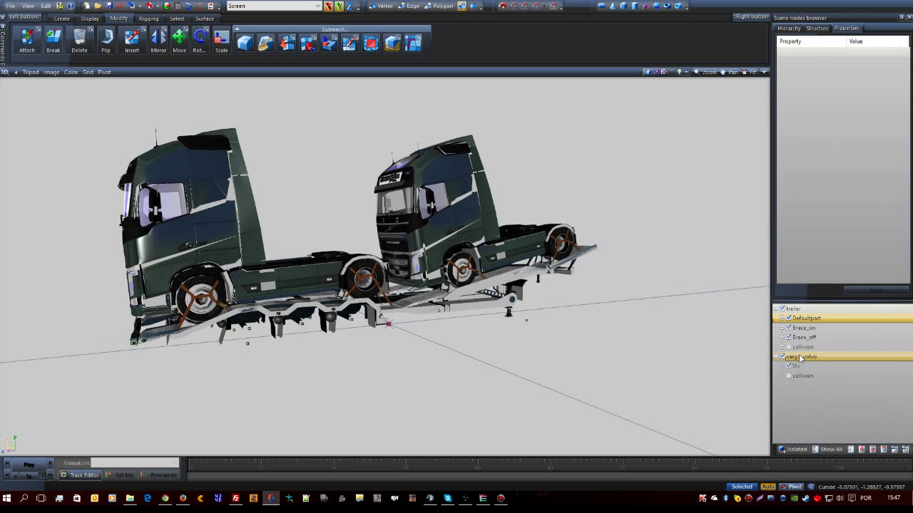
{"action": "left_click", "coordinate": [796, 359]}
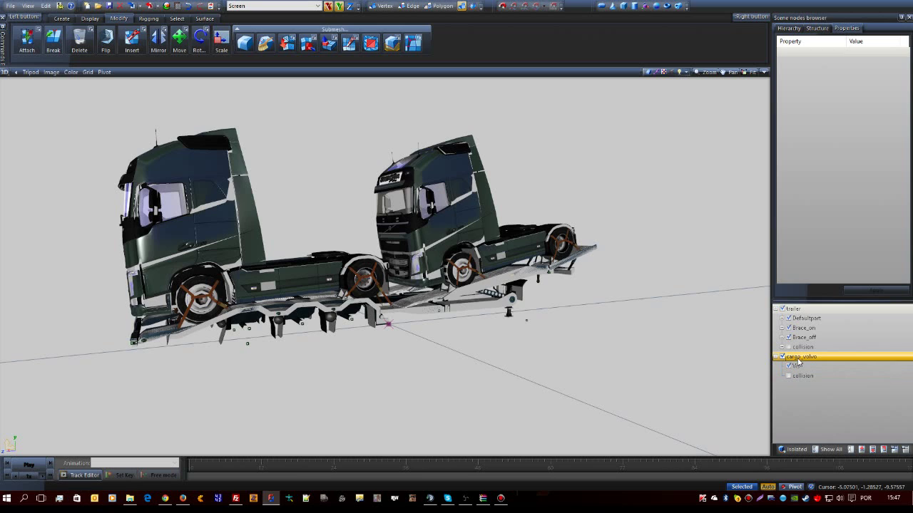
{"action": "right_click", "coordinate": [800, 361]}
{"action": "mouse_move", "coordinate": [833, 365]}
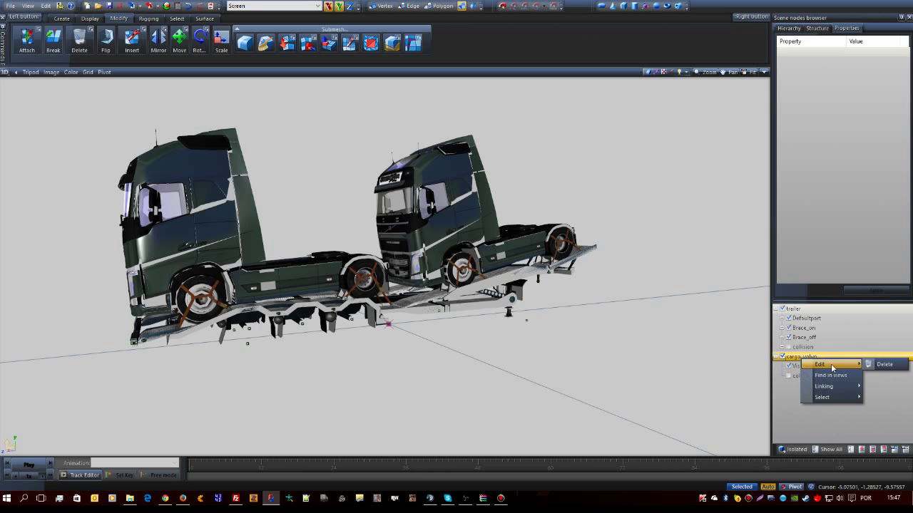
{"action": "left_click", "coordinate": [880, 365]}
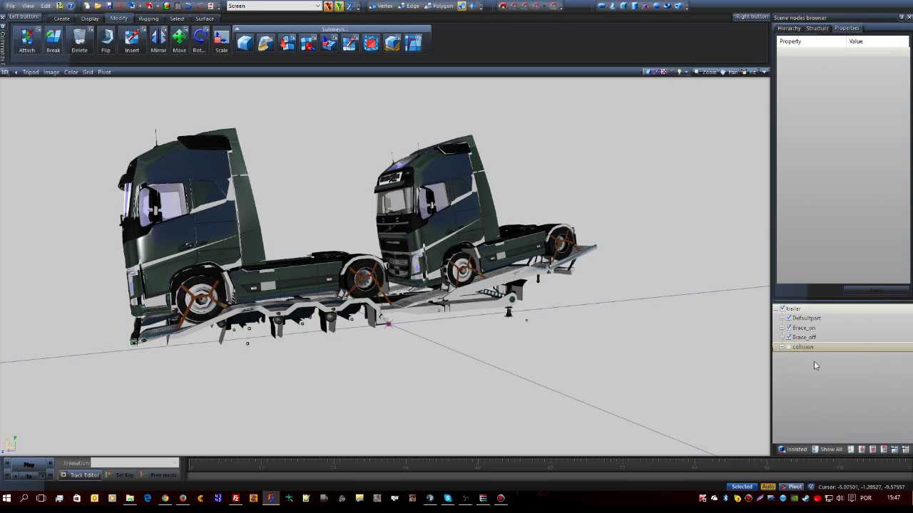
Step: Isolate the trailer root node and open its user-defined options
{"action": "left_click", "coordinate": [806, 312]}
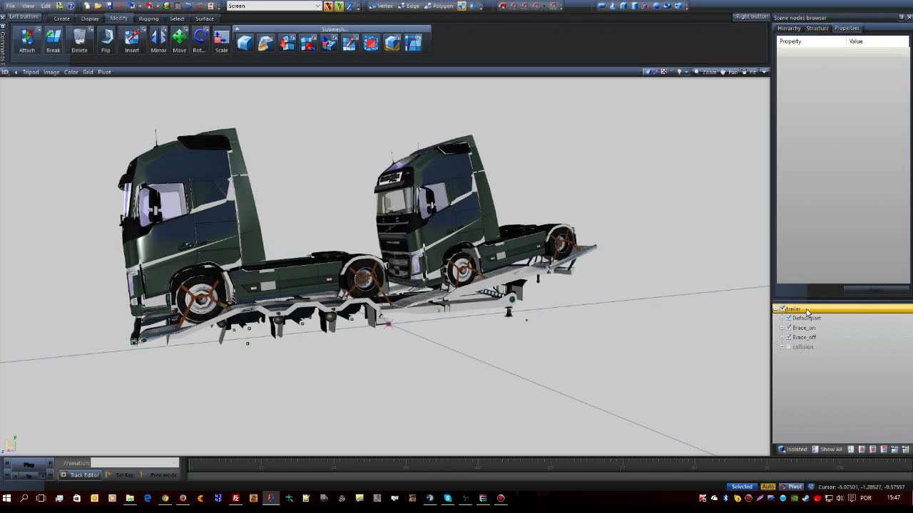
{"action": "left_click", "coordinate": [793, 450]}
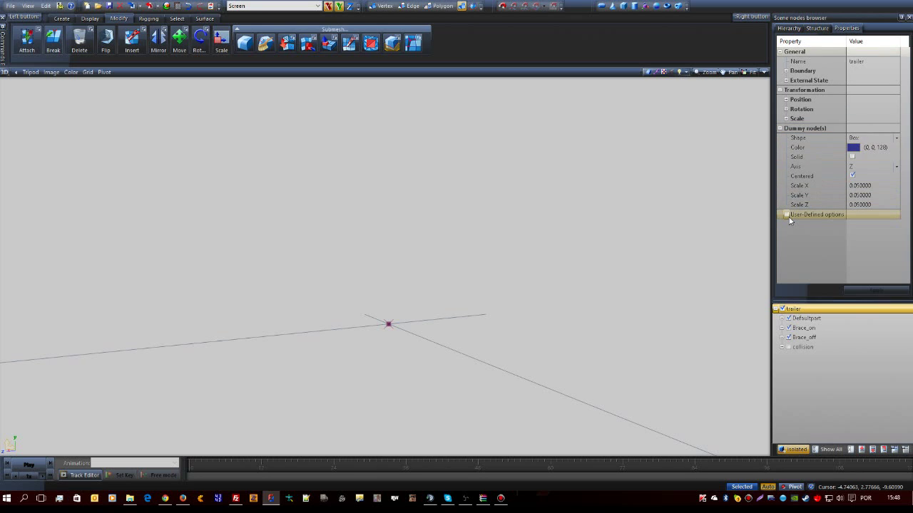
{"action": "double_click", "coordinate": [860, 215]}
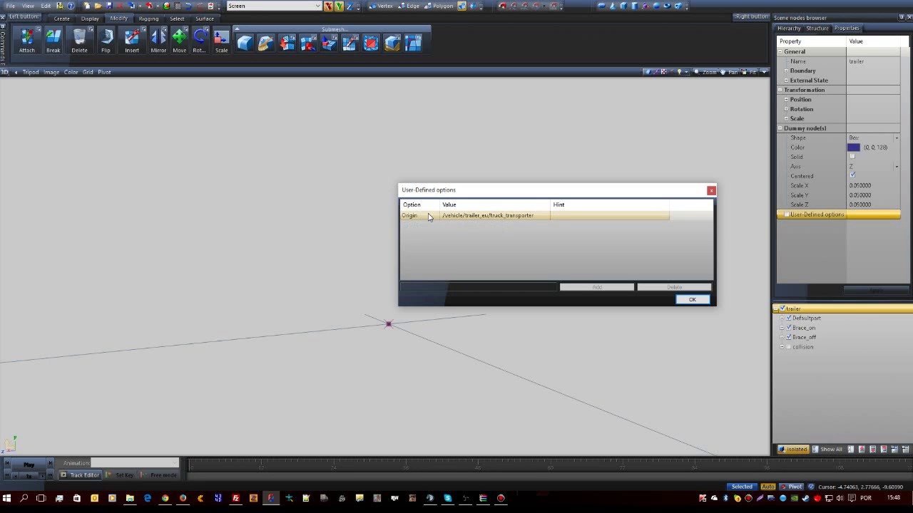
Step: Change the trailer's Origin path to /vehicle/trailer_eu/trucktransp1 and copy the whole path
{"action": "left_click", "coordinate": [491, 218]}
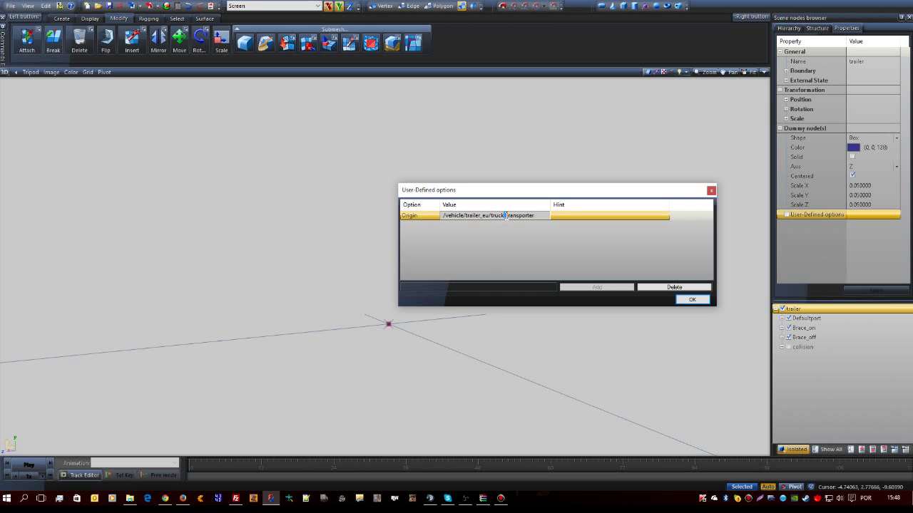
{"action": "key", "text": "BackSpace"}
{"action": "key", "text": "Right"}
{"action": "key", "text": "Right"}
{"action": "key", "text": "Right"}
{"action": "key", "text": "Right"}
{"action": "key", "text": "shift+Right"}
{"action": "key", "text": "shift+Right"}
{"action": "key", "text": "shift+Right"}
{"action": "key", "text": "shift+Right"}
{"action": "key", "text": "shift+Right"}
{"action": "type", "text": "1"}
{"action": "left_click_drag", "start_coordinate": [536, 215], "coordinate": [437, 213]}
{"action": "key", "text": "ctrl+c"}
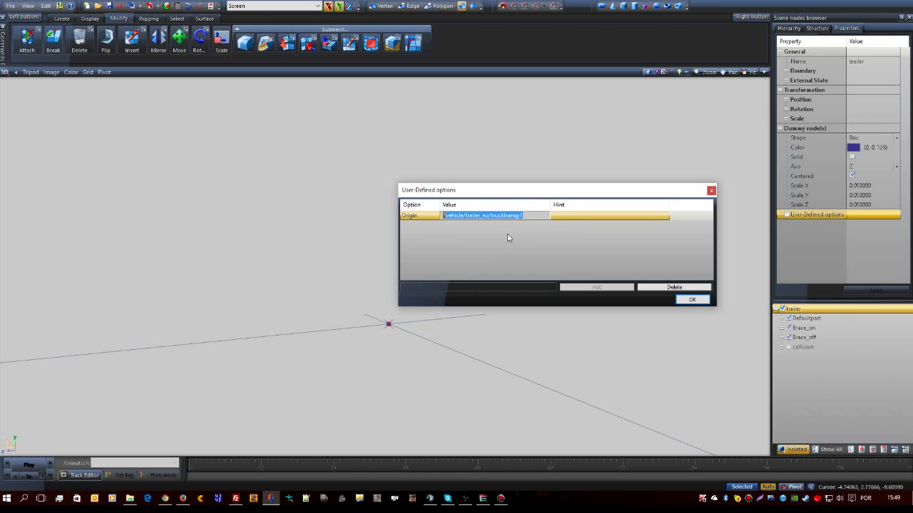
Step: Confirm the user-defined options, apply the changes to the trailer node, and turn off isolation to show the whole model
{"action": "left_click", "coordinate": [691, 299]}
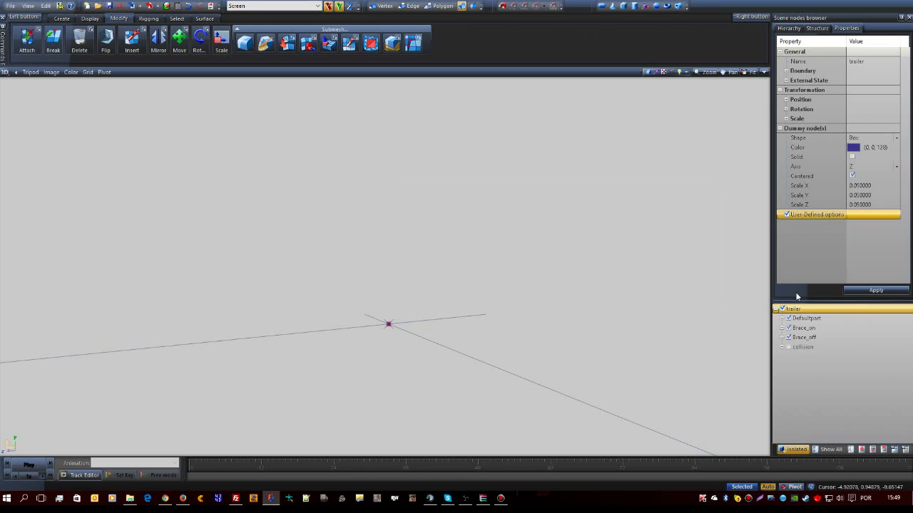
{"action": "left_click", "coordinate": [895, 292]}
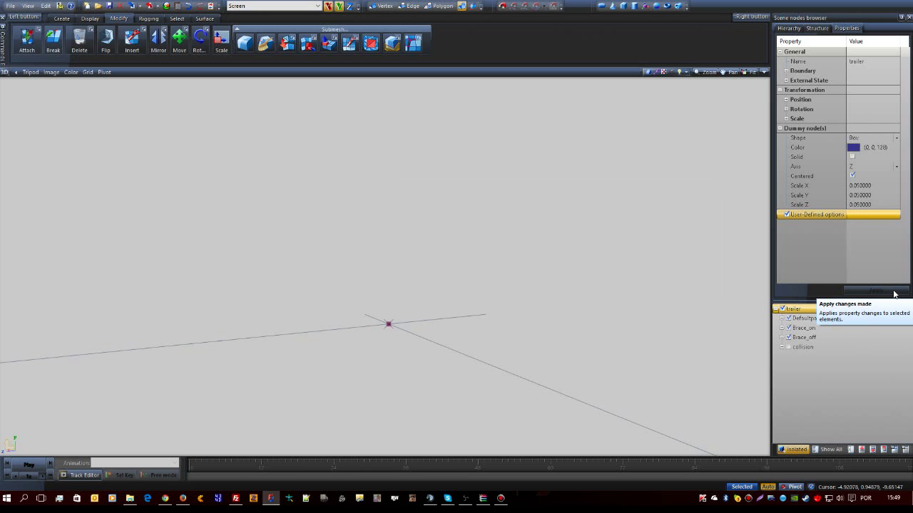
{"action": "left_click", "coordinate": [793, 449]}
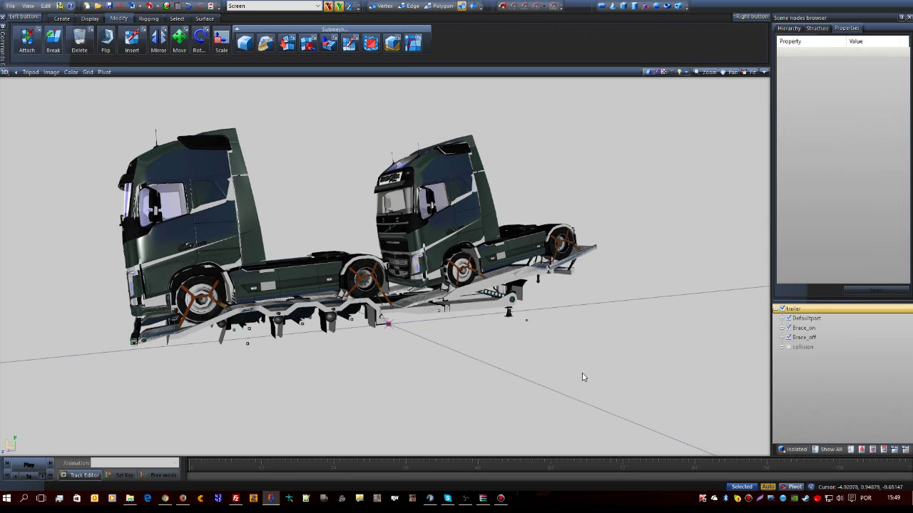
{"action": "key", "text": "f"}
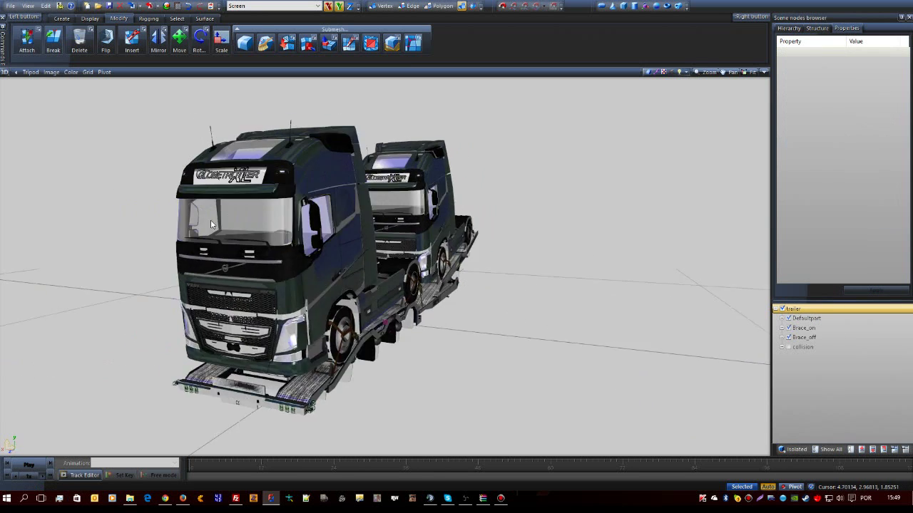
{"action": "middle_click_drag", "start_coordinate": [220, 224], "coordinate": [241, 236]}
{"action": "middle_click_drag", "start_coordinate": [392, 261], "coordinate": [268, 116]}
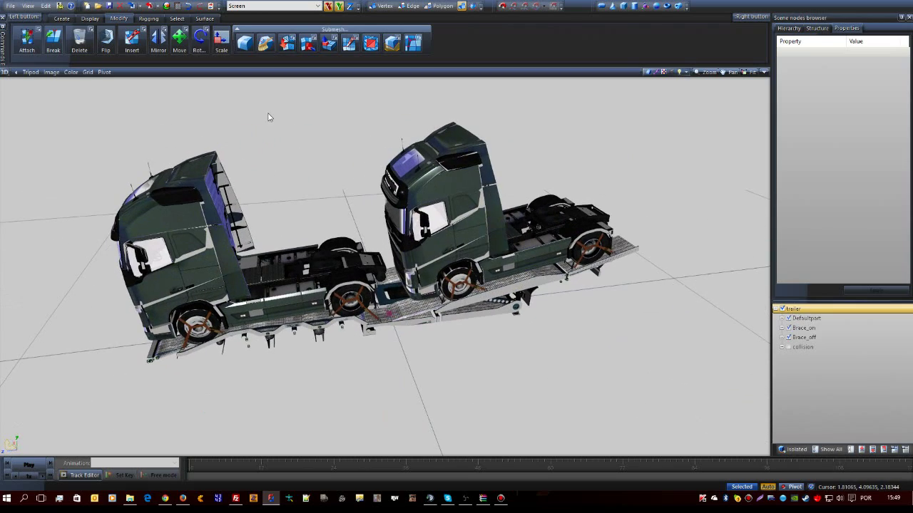
Step: In the Textures Browser, rename the doorhandle/volvo_fh16_2012 group to /vehicle/trailer_eu/trucktransp1
{"action": "left_click", "coordinate": [184, 10]}
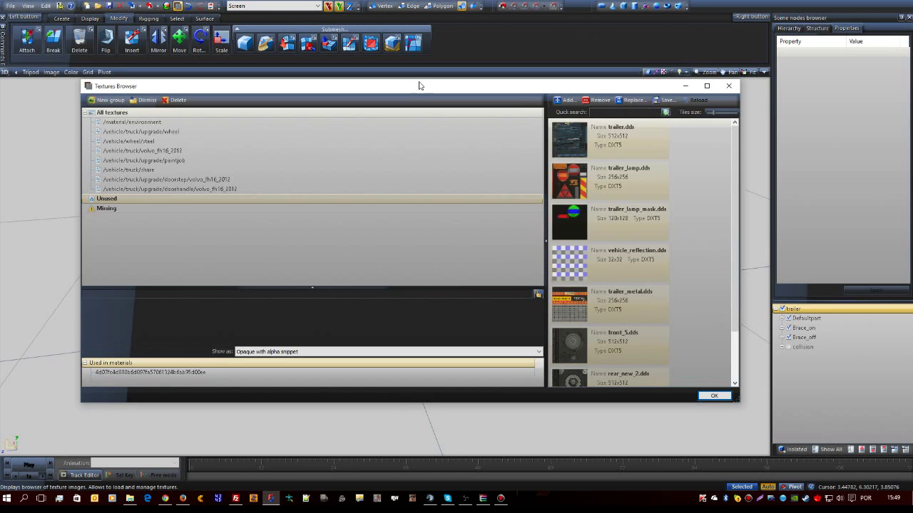
{"action": "left_click", "coordinate": [440, 133]}
{"action": "left_click", "coordinate": [152, 142]}
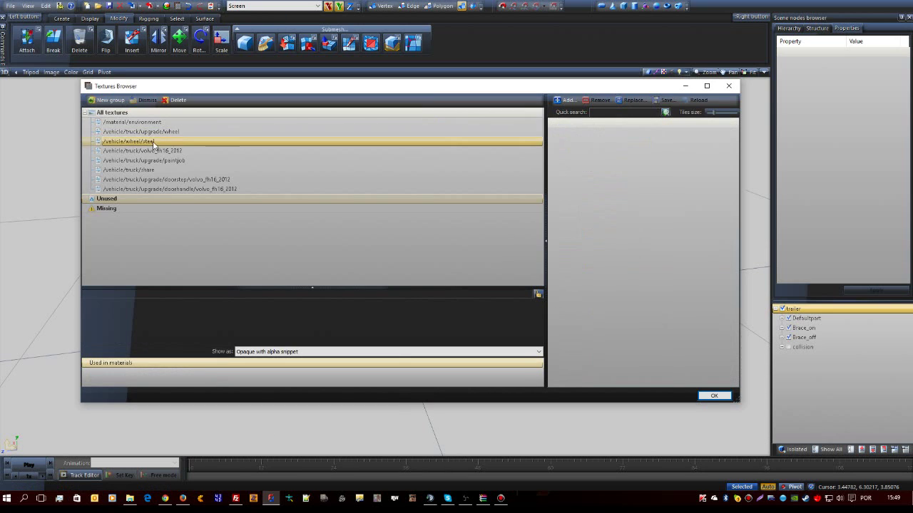
{"action": "left_click", "coordinate": [118, 122]}
{"action": "left_click", "coordinate": [113, 180]}
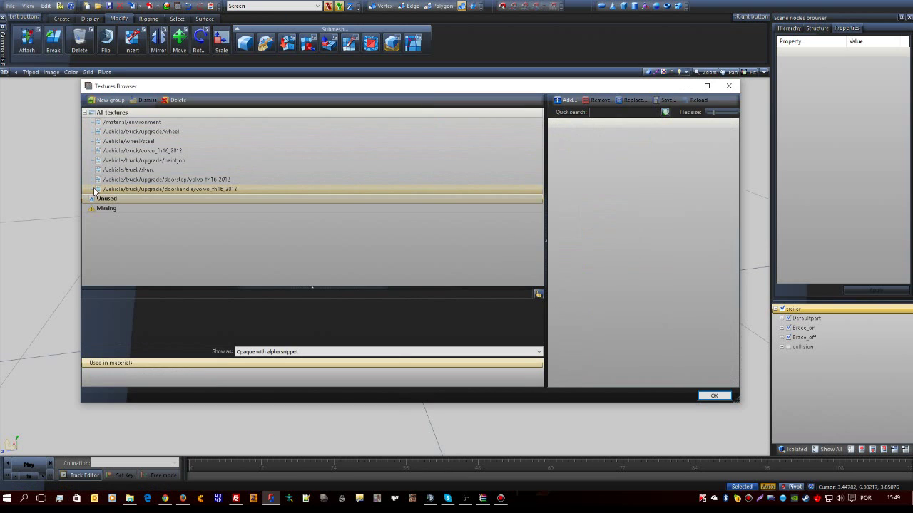
{"action": "left_click", "coordinate": [207, 190]}
{"action": "left_click", "coordinate": [222, 189]}
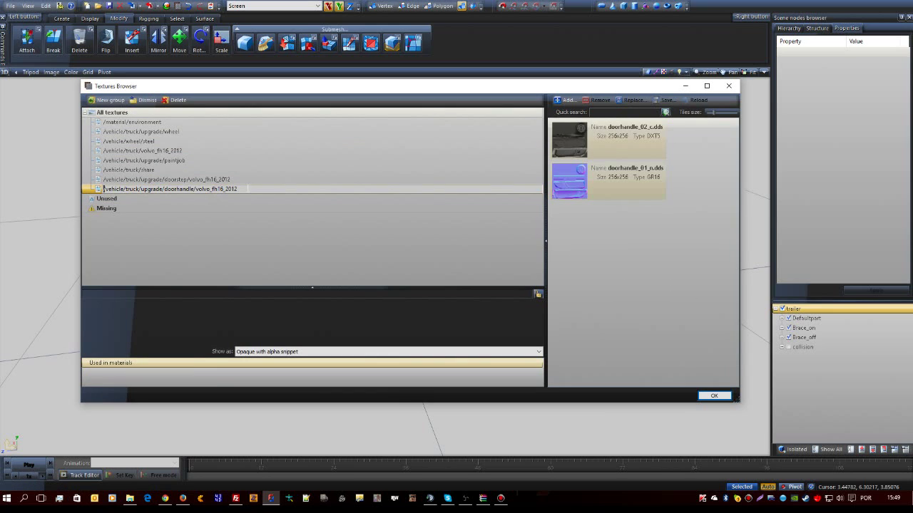
{"action": "key", "text": "ctrl+v"}
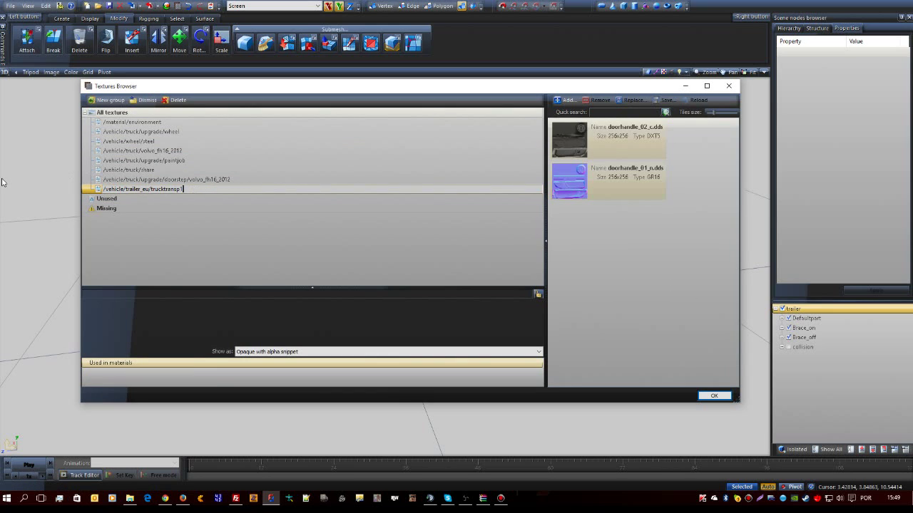
{"action": "left_click", "coordinate": [168, 181]}
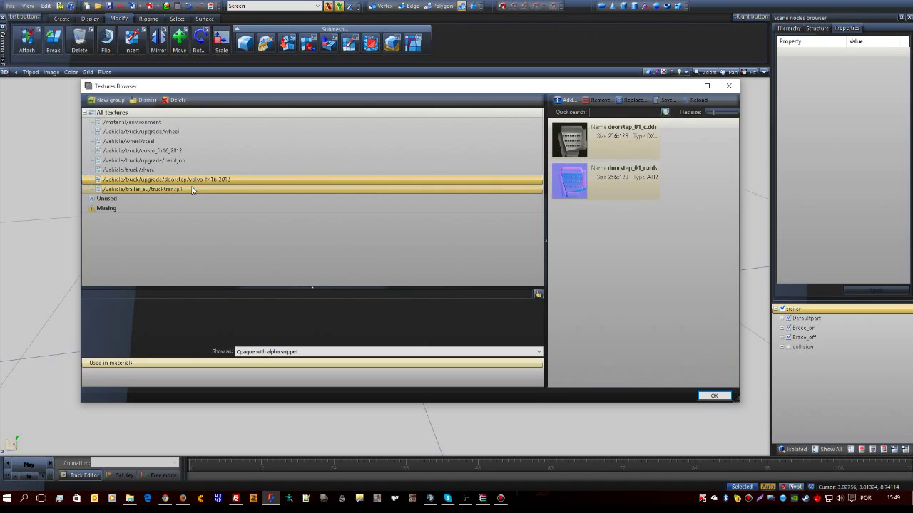
{"action": "left_click", "coordinate": [178, 187]}
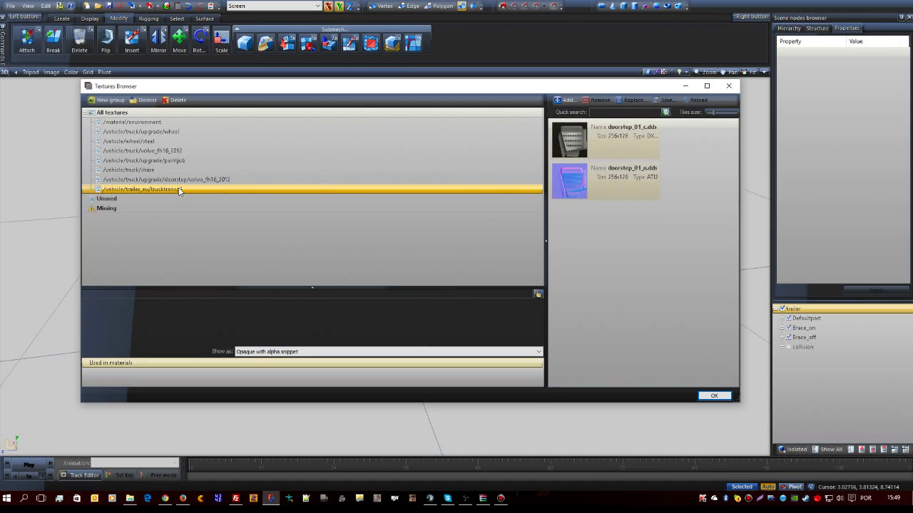
Step: Select all textures from trailer.dds to front_1.dds and move them into the /vehicle/trailer_eu/trucktransp1 group
{"action": "left_click", "coordinate": [123, 114]}
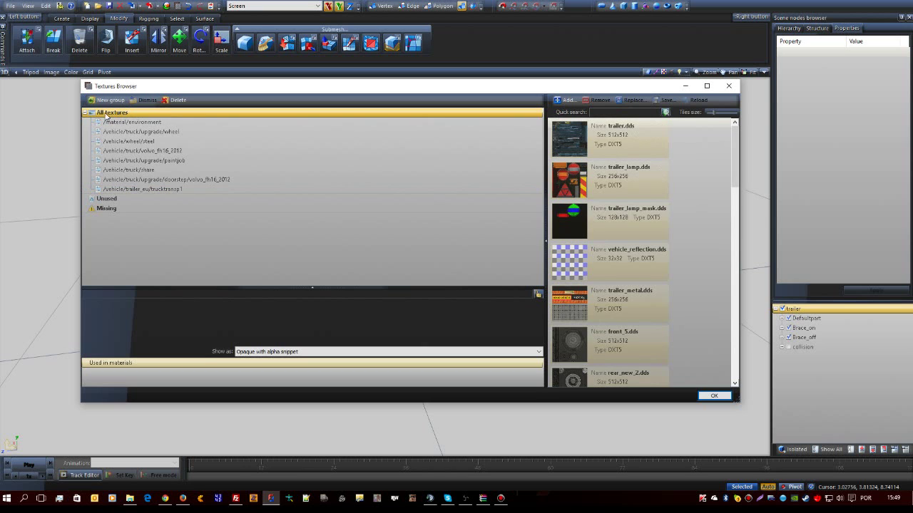
{"action": "left_click", "coordinate": [571, 135]}
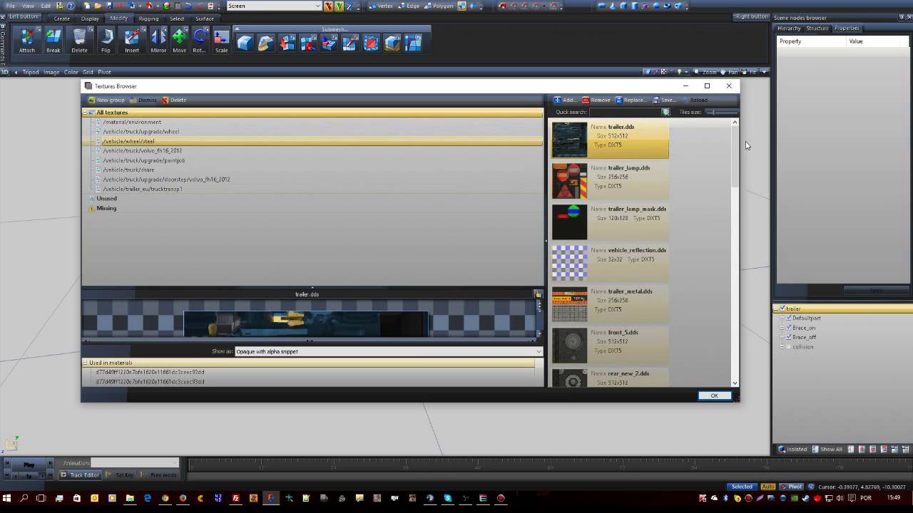
{"action": "left_click_drag", "start_coordinate": [734, 143], "coordinate": [730, 353]}
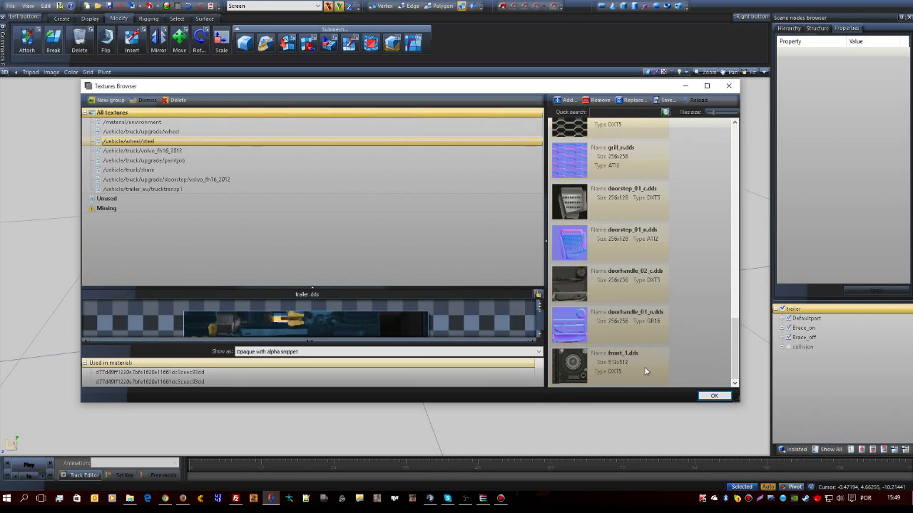
{"action": "left_click", "coordinate": [564, 369]}
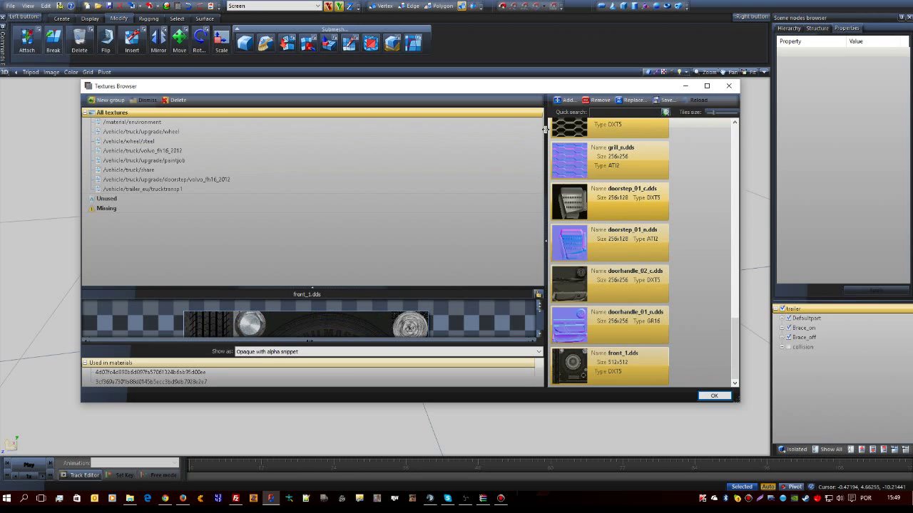
{"action": "left_click", "coordinate": [573, 157]}
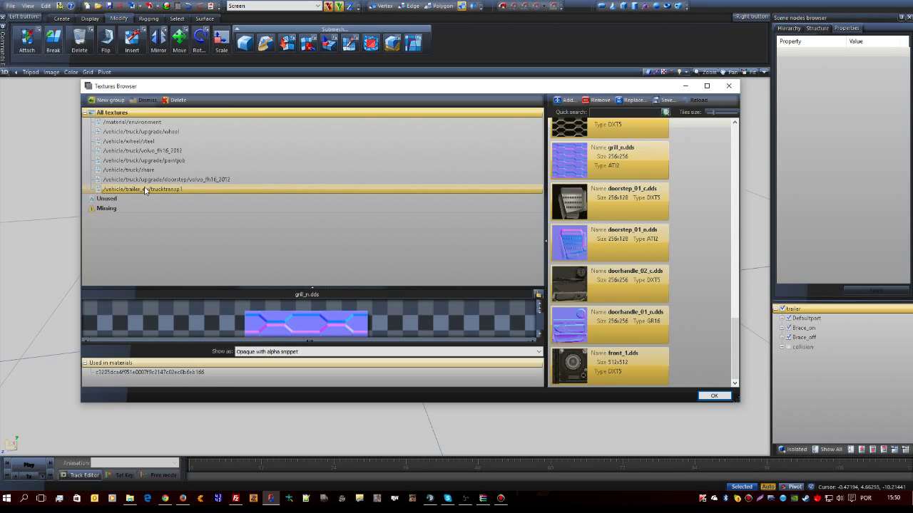
Step: Delete the emptied texture groups /material/environment, /vehicle/wheel/steel, /vehicle/truck/upgrade/wheel and /vehicle/truck/volvo_fh16_2012
{"action": "left_click", "coordinate": [125, 122]}
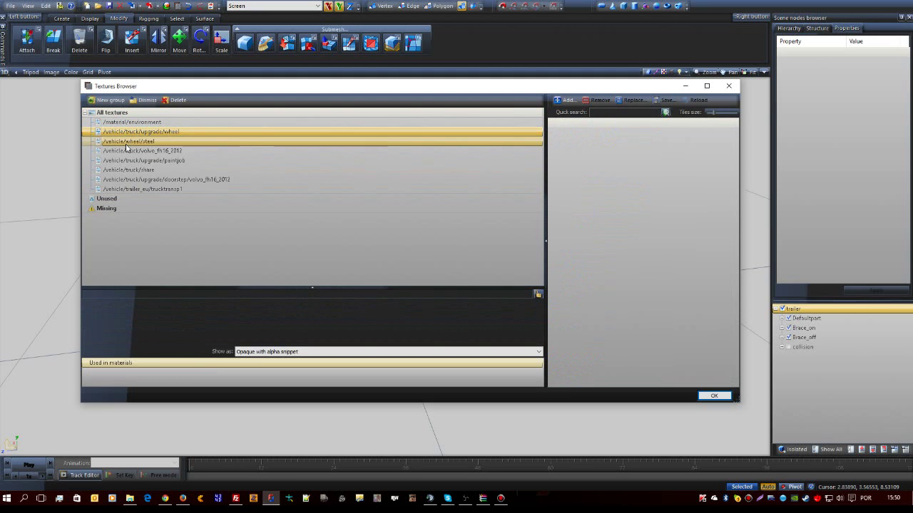
{"action": "left_click", "coordinate": [127, 142]}
{"action": "left_click", "coordinate": [126, 122]}
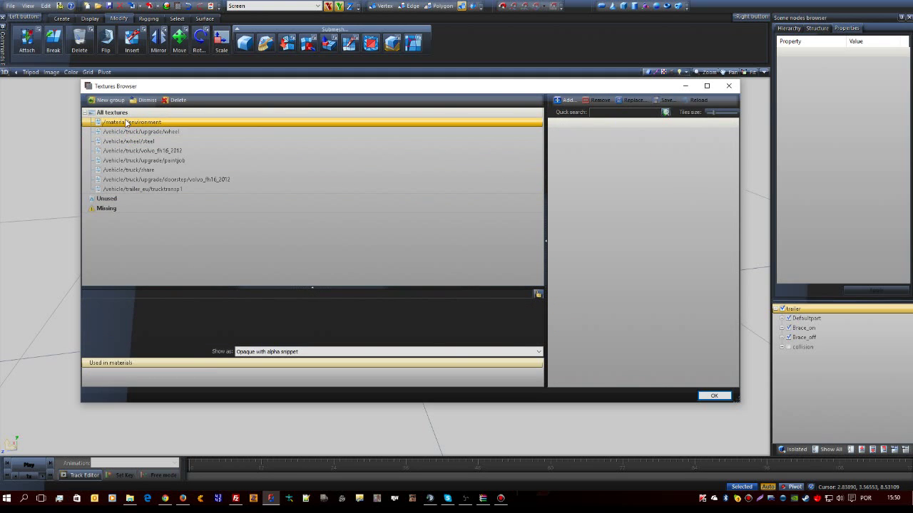
{"action": "left_click", "coordinate": [175, 99]}
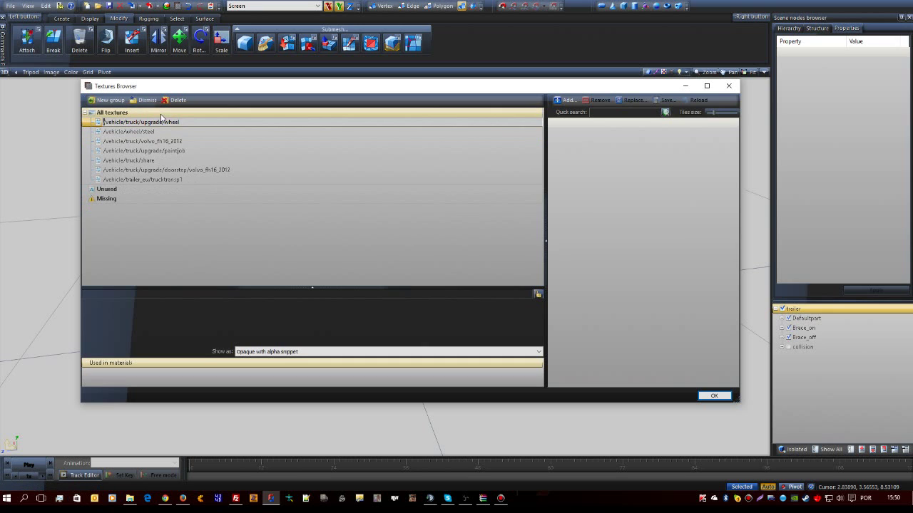
{"action": "left_click", "coordinate": [156, 133]}
{"action": "left_click", "coordinate": [171, 103]}
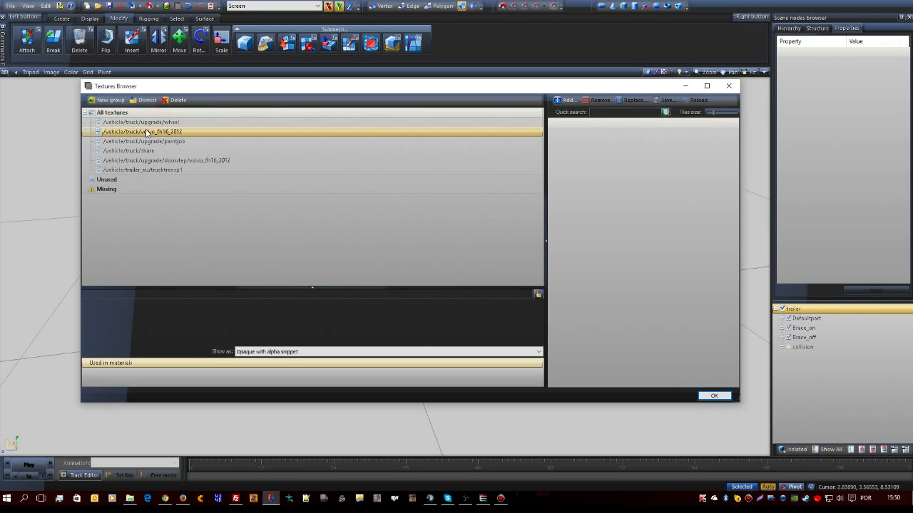
{"action": "left_click", "coordinate": [170, 101]}
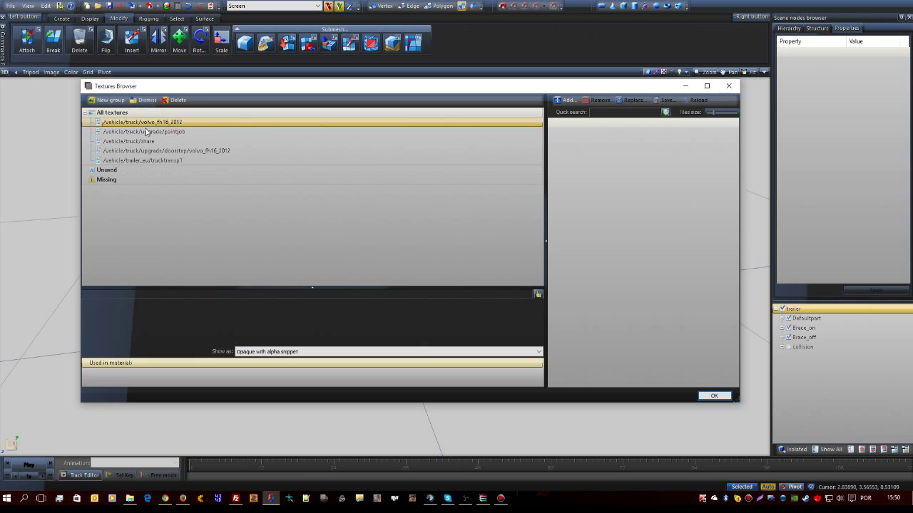
{"action": "left_click", "coordinate": [172, 102]}
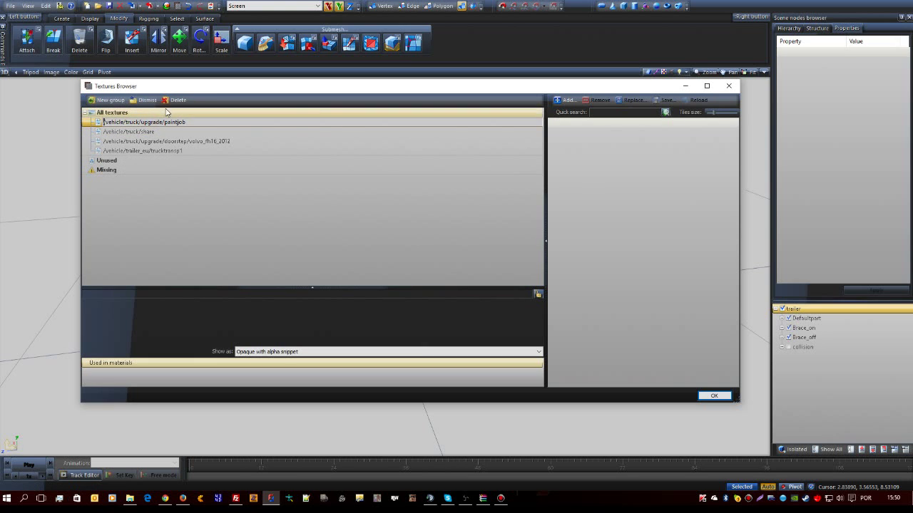
Step: Delete the emptied share, paintjob and doorstep/volvo_fh16_2012 texture groups, and close the Textures Browser
{"action": "left_click", "coordinate": [164, 132]}
{"action": "left_click", "coordinate": [173, 100]}
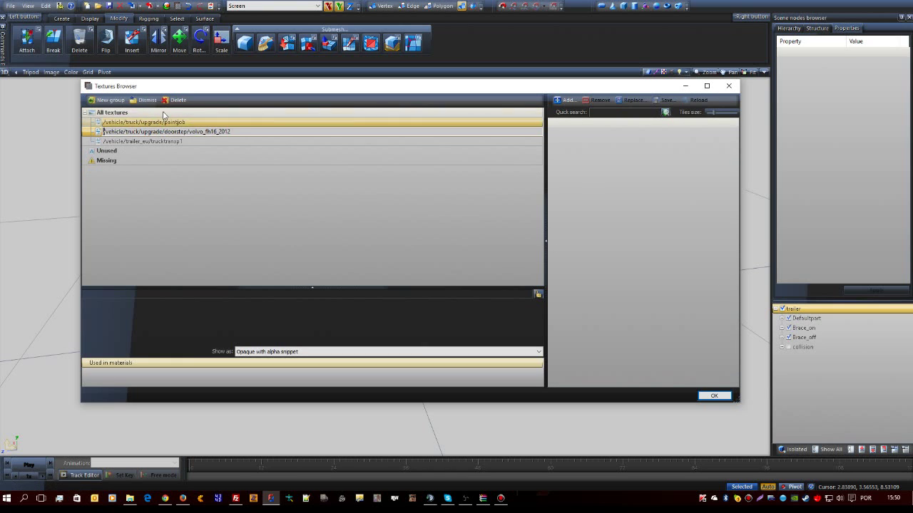
{"action": "left_click", "coordinate": [175, 100]}
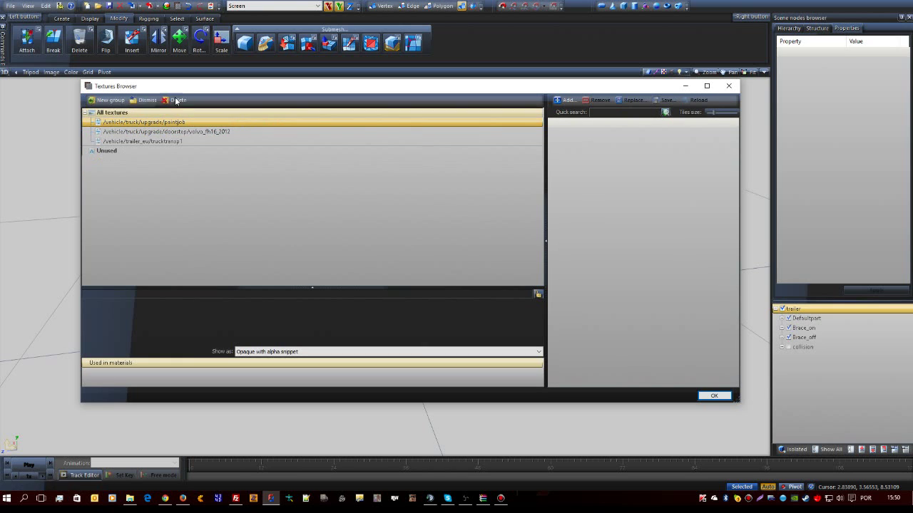
{"action": "left_click", "coordinate": [162, 133]}
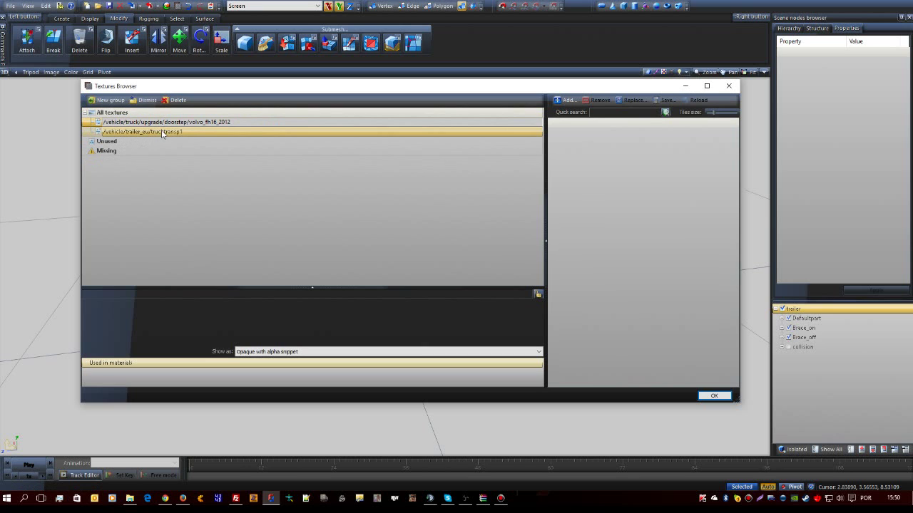
{"action": "left_click", "coordinate": [164, 122]}
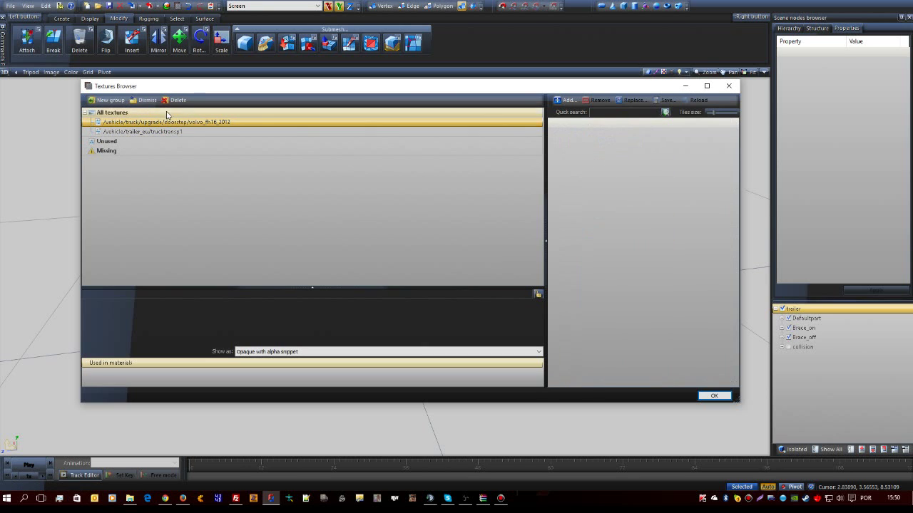
{"action": "left_click", "coordinate": [172, 101]}
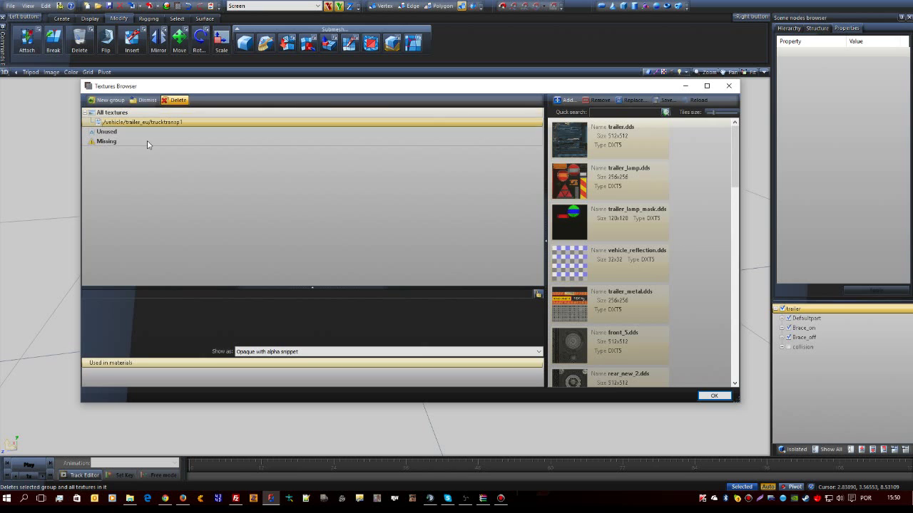
{"action": "left_click", "coordinate": [719, 399]}
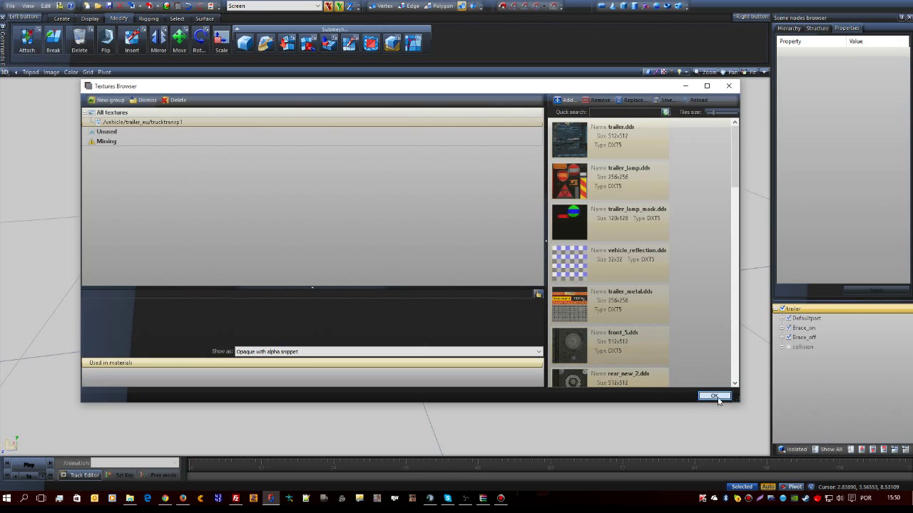
Step: In the Material Browser, rename the /automat/d5 material group to /vehicle/trailer_eu/trucktransp1
{"action": "left_click", "coordinate": [167, 7]}
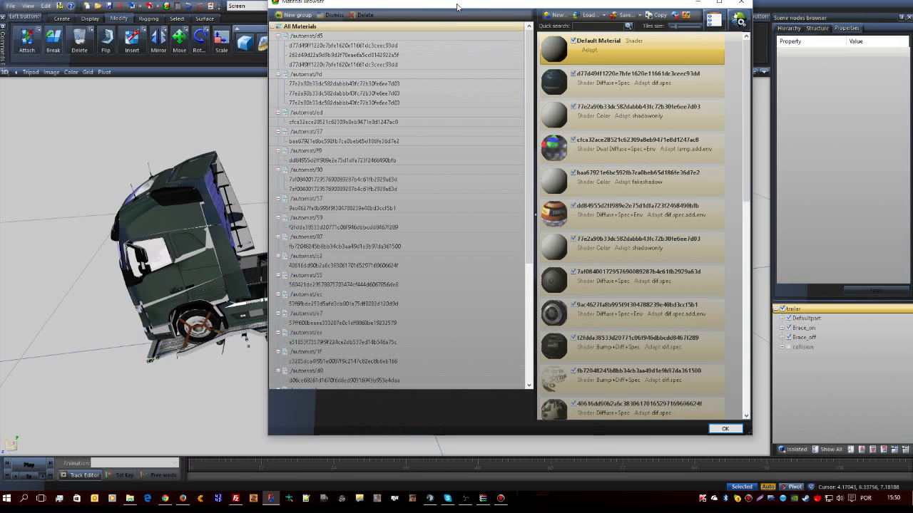
{"action": "left_click_drag", "start_coordinate": [452, 7], "coordinate": [407, 11]}
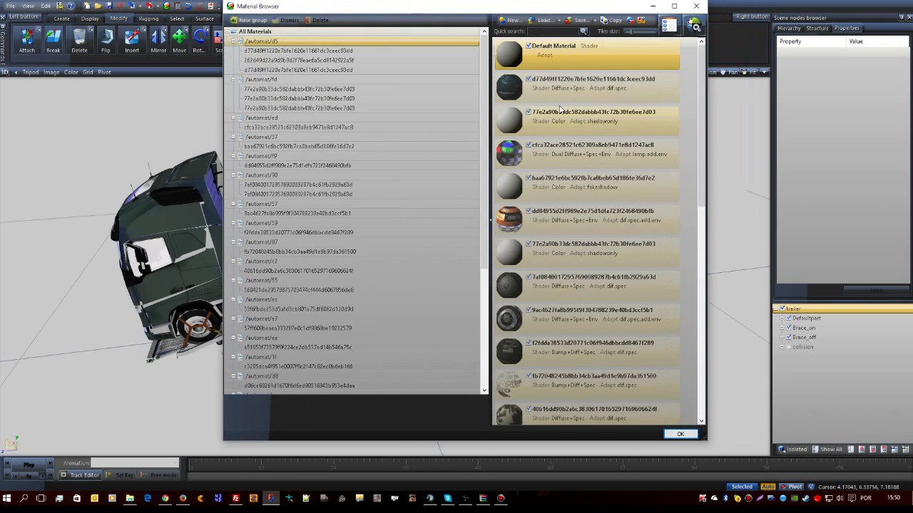
{"action": "left_click", "coordinate": [330, 117]}
{"action": "left_click", "coordinate": [287, 61]}
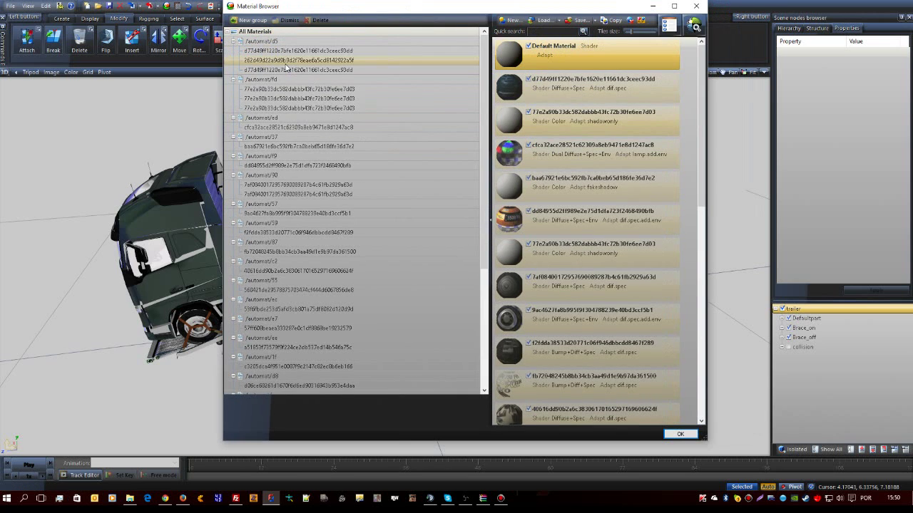
{"action": "left_click", "coordinate": [265, 42]}
{"action": "left_click", "coordinate": [287, 43]}
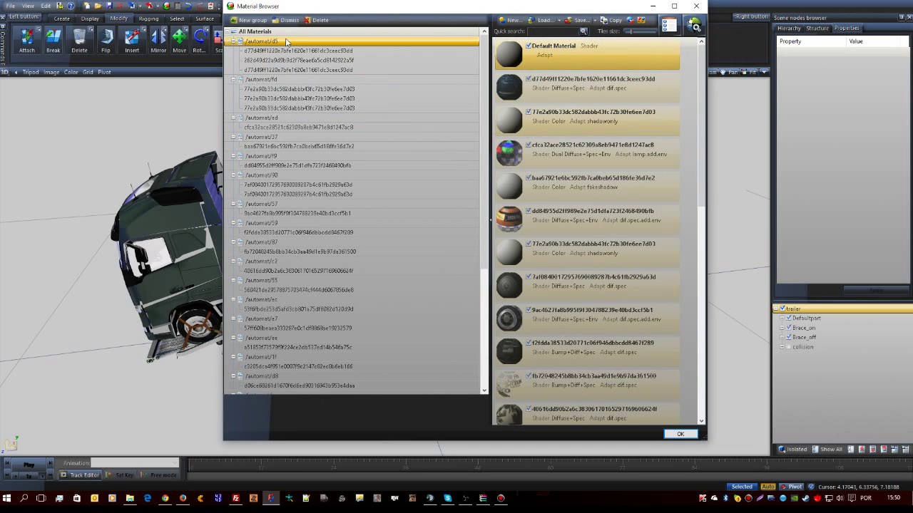
{"action": "left_click", "coordinate": [285, 43]}
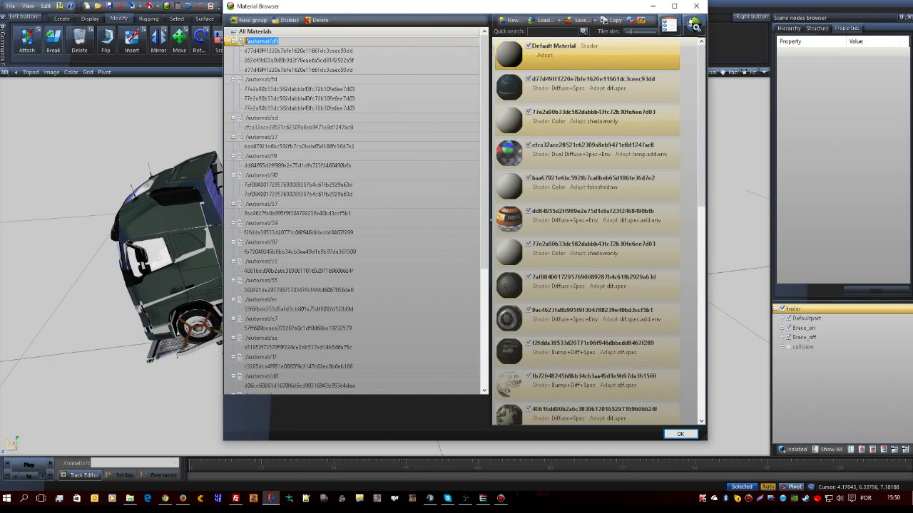
{"action": "type", "text": "/vehicle/trailer_eu/trucktransp1"}
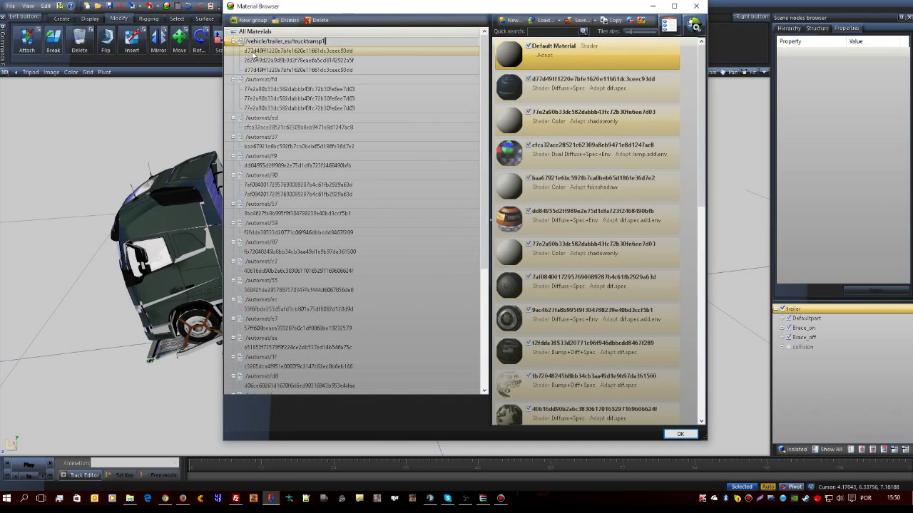
Step: Move the 77e2a90b… materials from the /automat/fd group into the /vehicle/trailer_eu/trucktransp1 group
{"action": "left_click", "coordinate": [253, 52]}
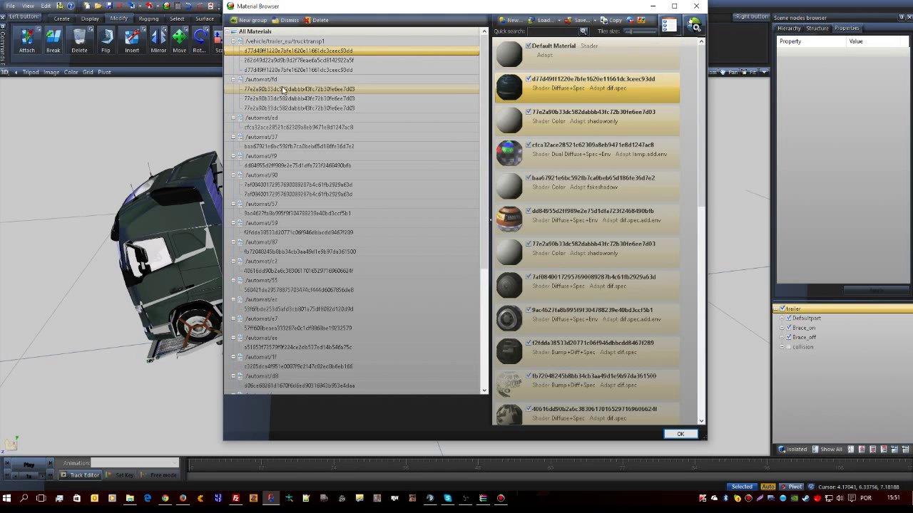
{"action": "left_click", "coordinate": [260, 90]}
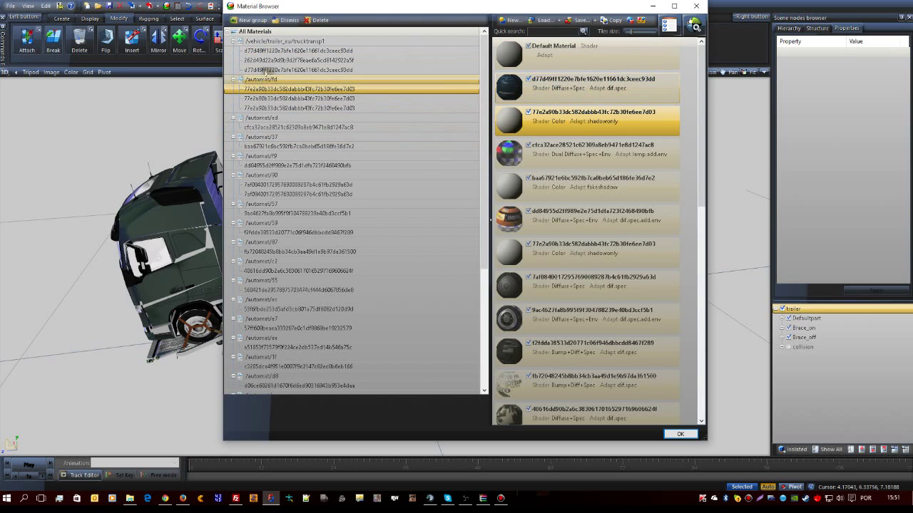
{"action": "left_click_drag", "start_coordinate": [273, 41], "coordinate": [272, 41]}
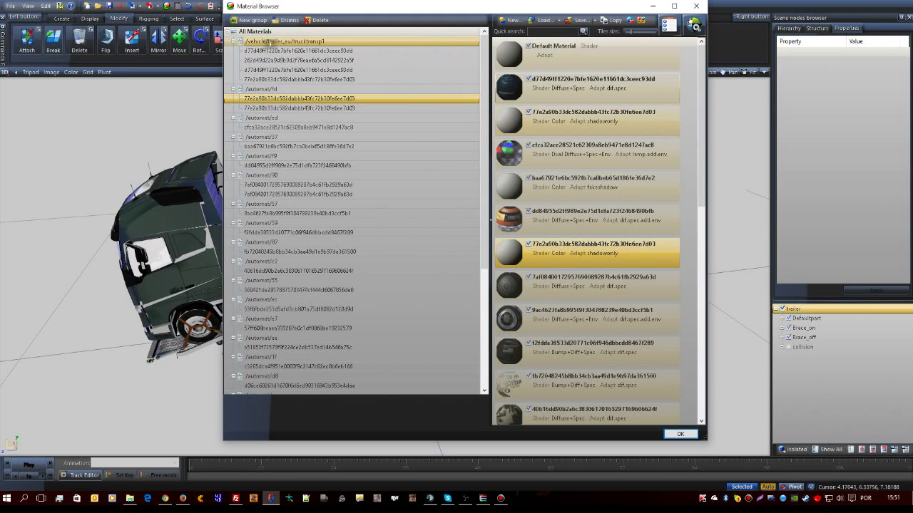
{"action": "left_click", "coordinate": [253, 107]}
{"action": "left_click_drag", "start_coordinate": [249, 102], "coordinate": [295, 42]}
Step: Move the materials of the /automat/ed, /automat/37 and /automat/f9 groups into /vehicle/trailer_eu/trucktransp1
{"action": "left_click", "coordinate": [271, 127]}
{"action": "left_click_drag", "start_coordinate": [271, 127], "coordinate": [273, 41]}
{"action": "left_click", "coordinate": [280, 146]}
{"action": "left_click_drag", "start_coordinate": [279, 147], "coordinate": [299, 42]}
{"action": "left_click", "coordinate": [286, 165]}
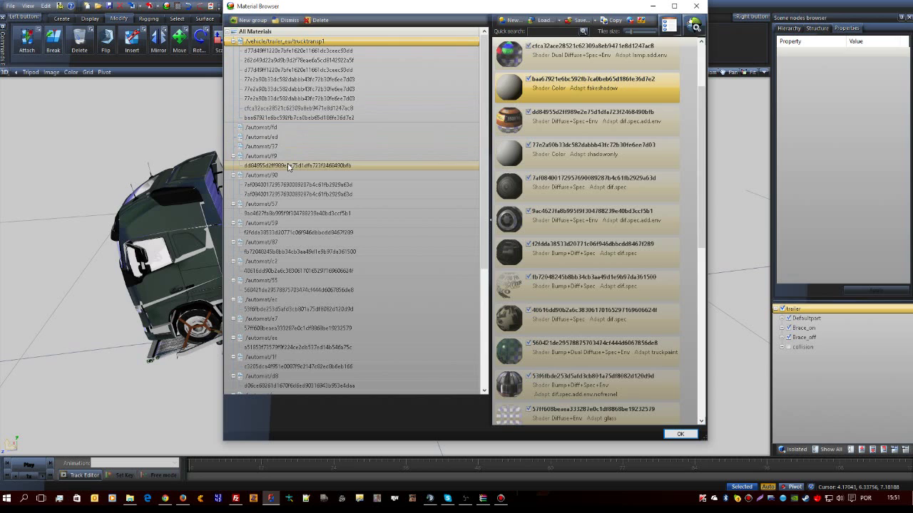
{"action": "left_click_drag", "start_coordinate": [285, 166], "coordinate": [281, 42]}
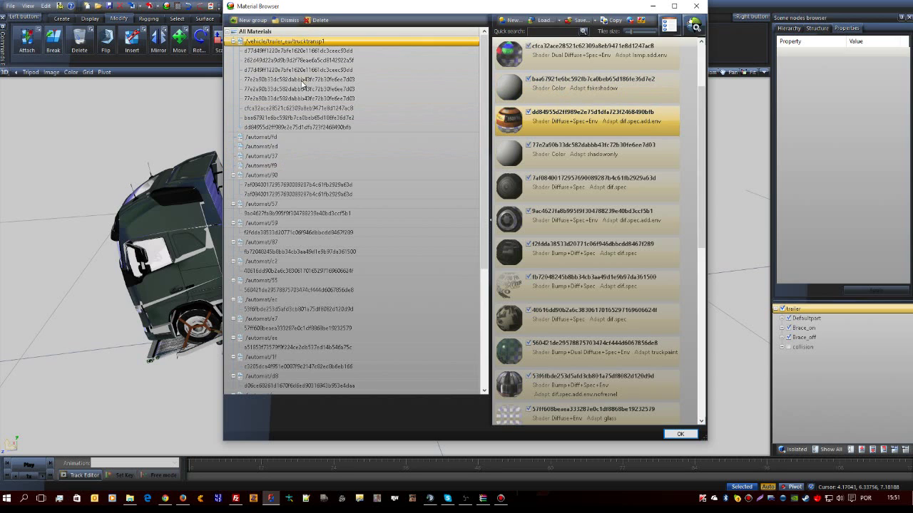
Step: Move the materials of groups /automat/90, /automat/57, /automat/59, /automat/87 and /automat/c2 into /vehicle/trailer_eu/trucktransp1
{"action": "left_click_drag", "start_coordinate": [292, 185], "coordinate": [258, 43]}
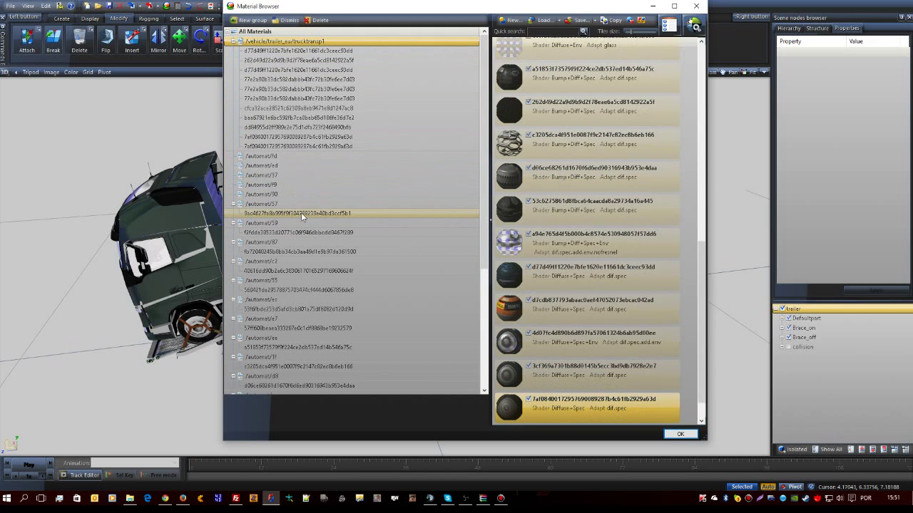
{"action": "left_click_drag", "start_coordinate": [301, 213], "coordinate": [270, 42]}
{"action": "left_click_drag", "start_coordinate": [302, 233], "coordinate": [319, 45]}
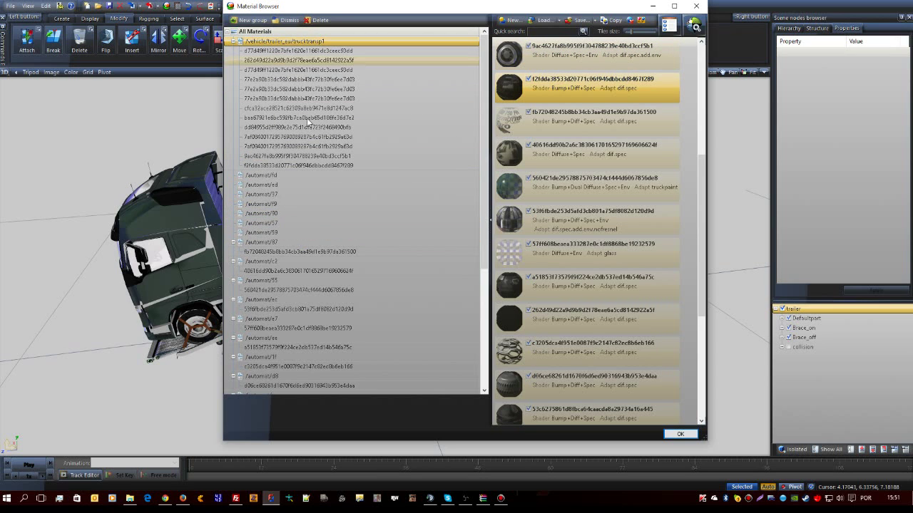
{"action": "left_click_drag", "start_coordinate": [286, 252], "coordinate": [329, 45]}
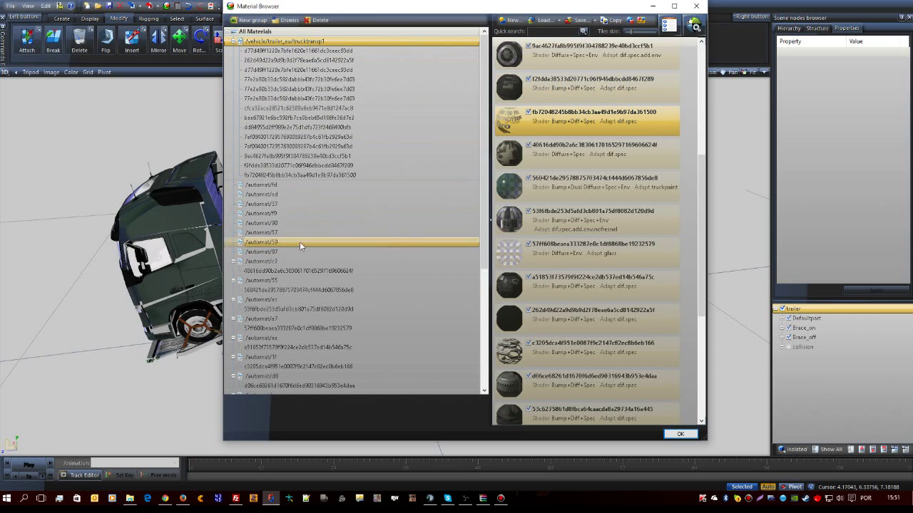
{"action": "left_click_drag", "start_coordinate": [304, 271], "coordinate": [317, 43]}
Step: Move the materials of the /automat/55 and /automat/ec groups into /vehicle/trailer_eu/trucktransp1
{"action": "left_click", "coordinate": [279, 308]}
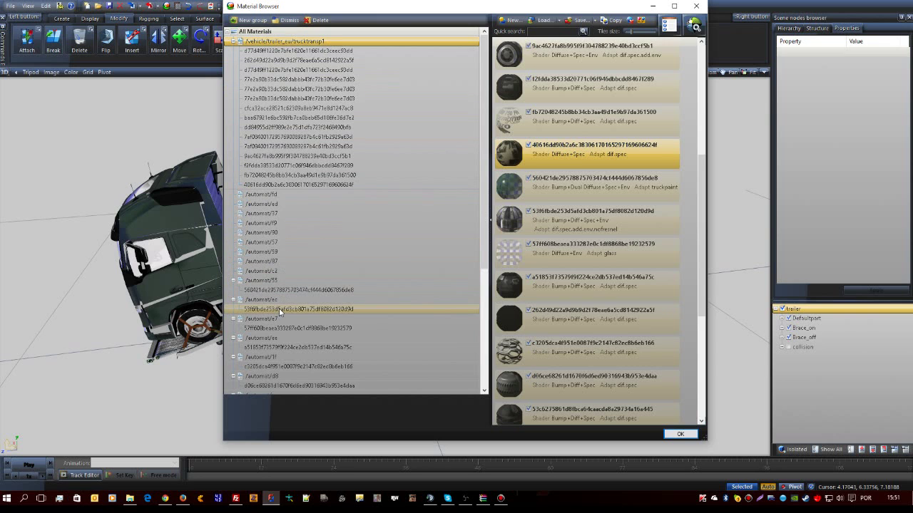
{"action": "left_click_drag", "start_coordinate": [304, 288], "coordinate": [246, 42]}
{"action": "left_click_drag", "start_coordinate": [314, 44], "coordinate": [314, 42]}
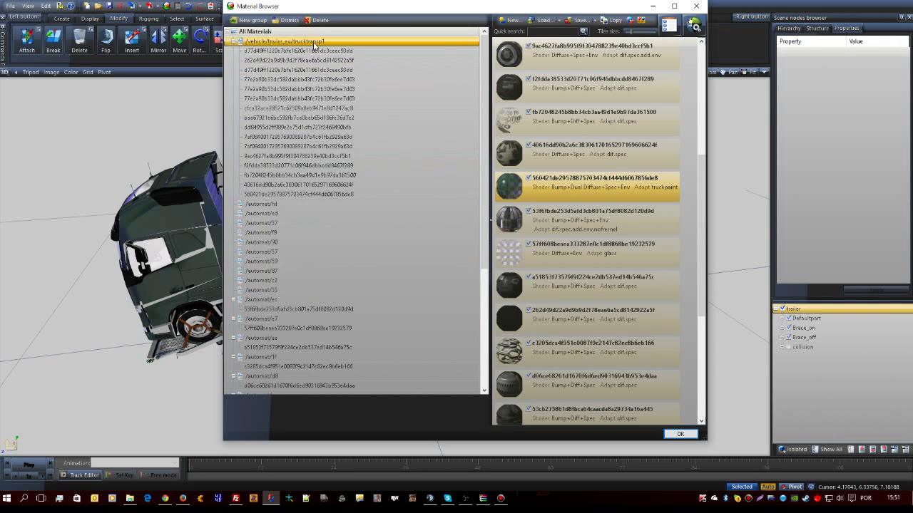
{"action": "left_click", "coordinate": [301, 310]}
{"action": "left_click_drag", "start_coordinate": [307, 171], "coordinate": [321, 42]}
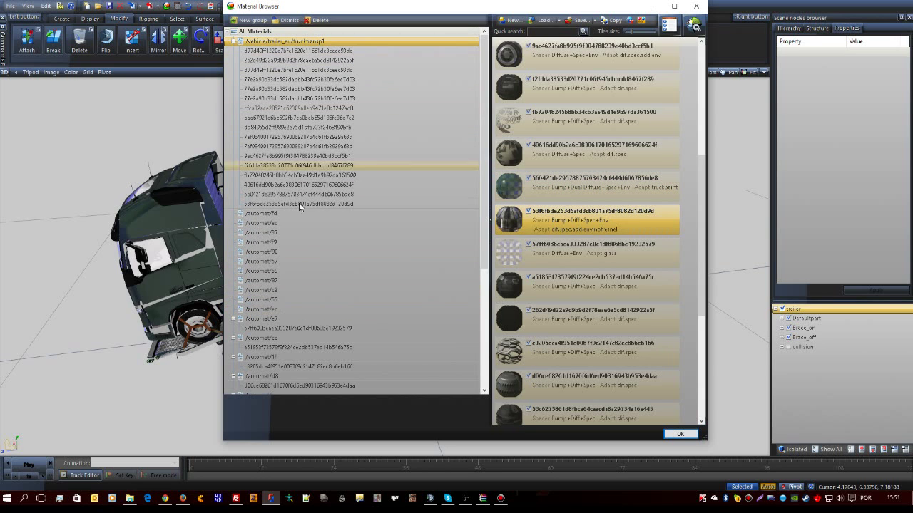
Step: Move the materials of the four consecutive groups from /automat/e7 through /automat/d8 into /vehicle/trailer_eu/trucktransp1
{"action": "left_click_drag", "start_coordinate": [295, 330], "coordinate": [331, 43]}
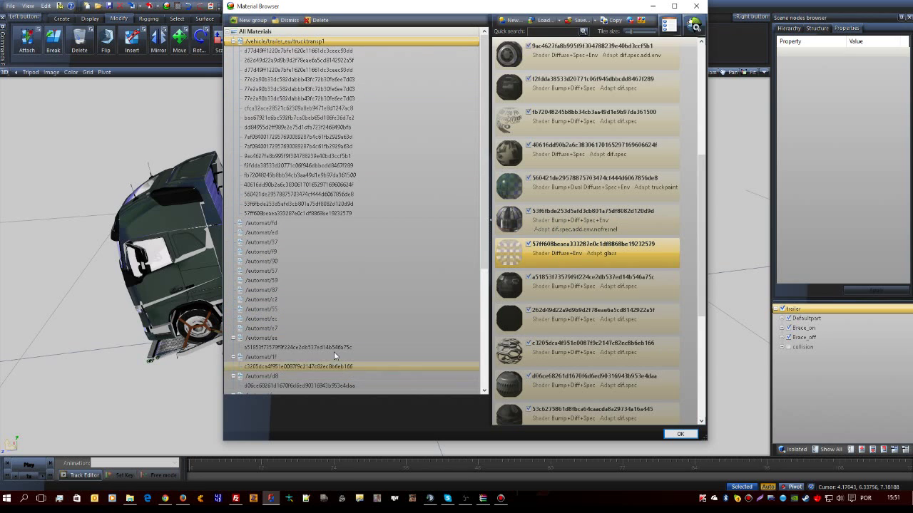
{"action": "left_click_drag", "start_coordinate": [332, 348], "coordinate": [258, 42]}
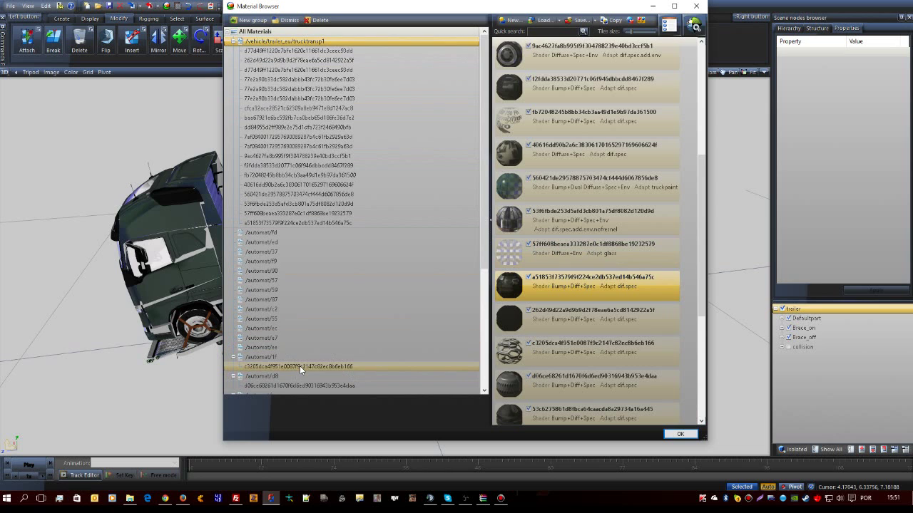
{"action": "left_click_drag", "start_coordinate": [299, 365], "coordinate": [341, 45]}
{"action": "left_click", "coordinate": [282, 385]}
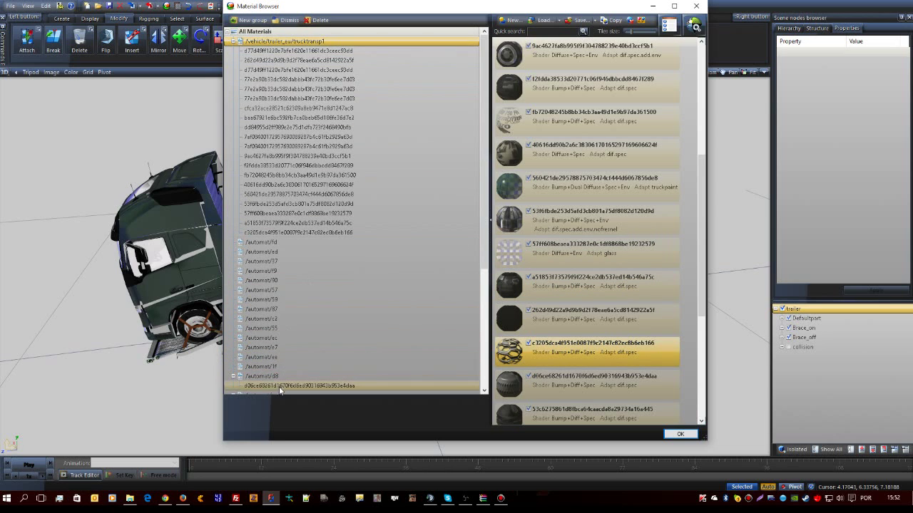
{"action": "left_click_drag", "start_coordinate": [260, 332], "coordinate": [323, 43]}
Step: Delete the emptied material groups /automat/ed, /automat/f9 and /automat/87
{"action": "scroll", "coordinate": [348, 345], "scroll_direction": "down", "scroll_amount": 6}
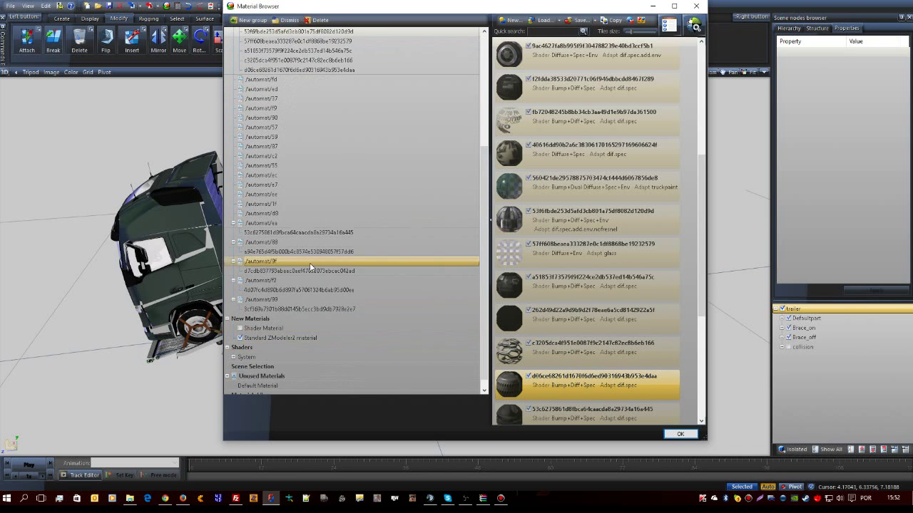
{"action": "scroll", "coordinate": [295, 243], "scroll_direction": "up", "scroll_amount": 5}
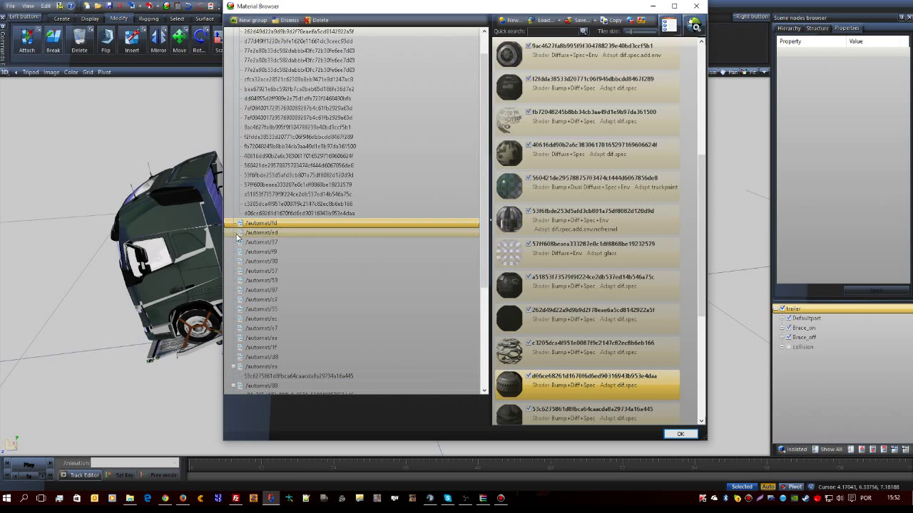
{"action": "left_click", "coordinate": [270, 232]}
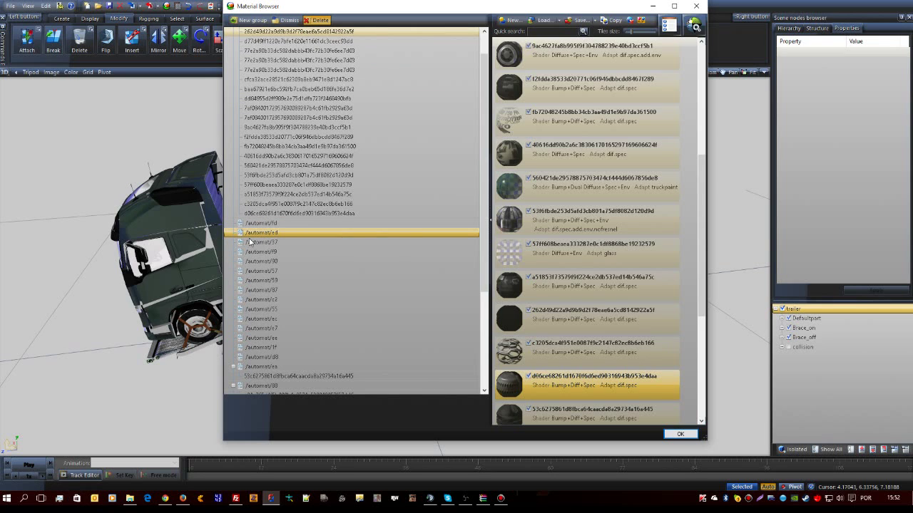
{"action": "left_click", "coordinate": [319, 20]}
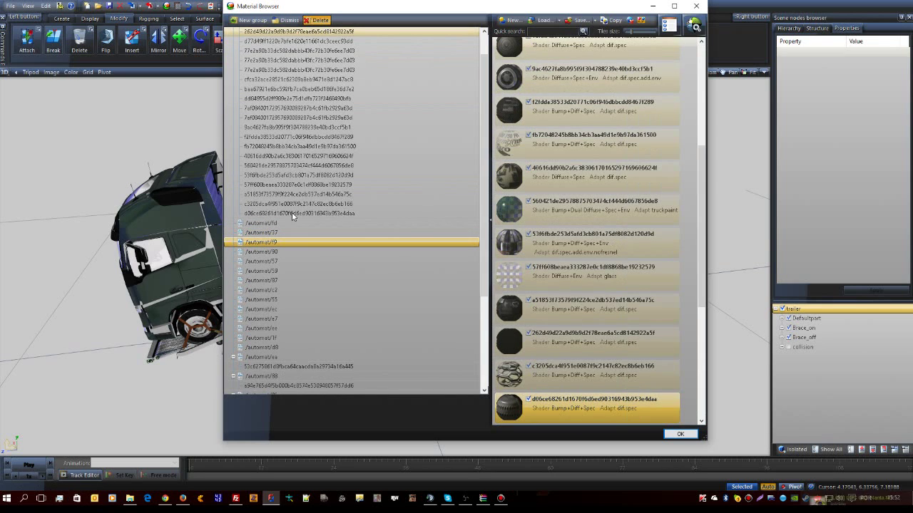
{"action": "key", "text": "Delete"}
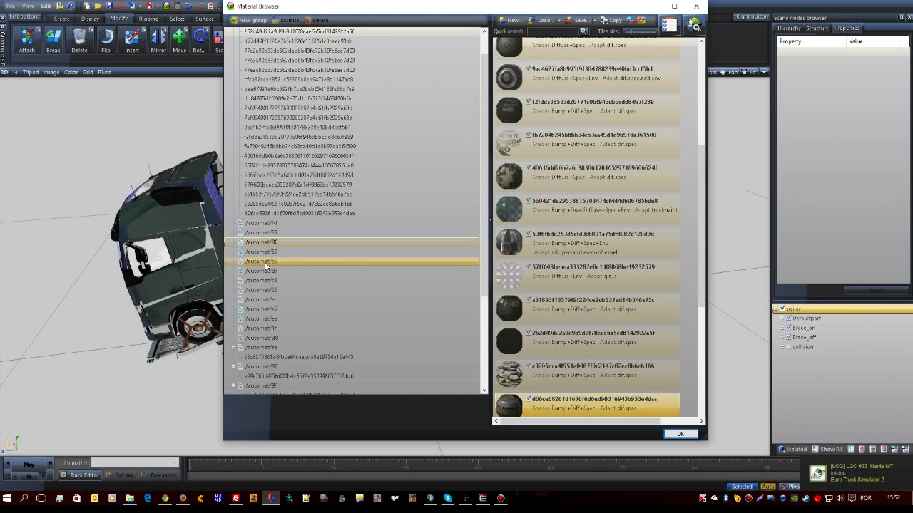
{"action": "left_click", "coordinate": [266, 271]}
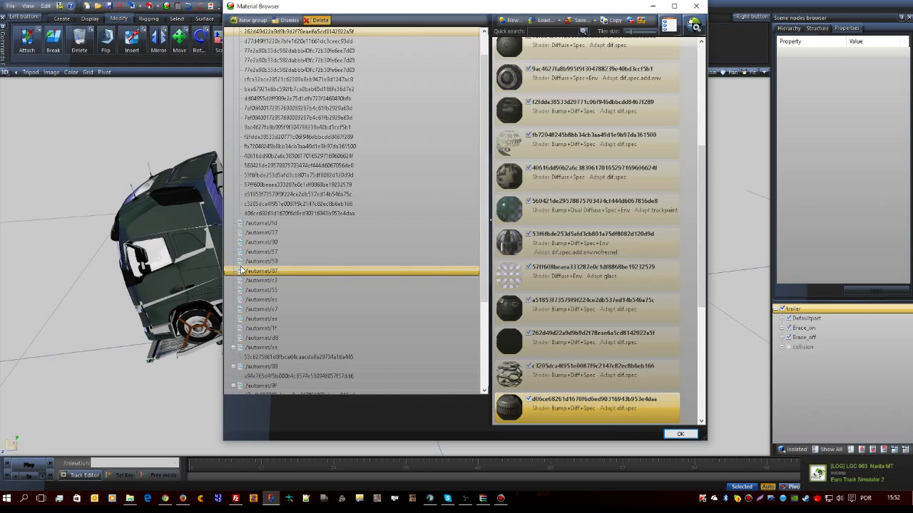
{"action": "key", "text": "Delete"}
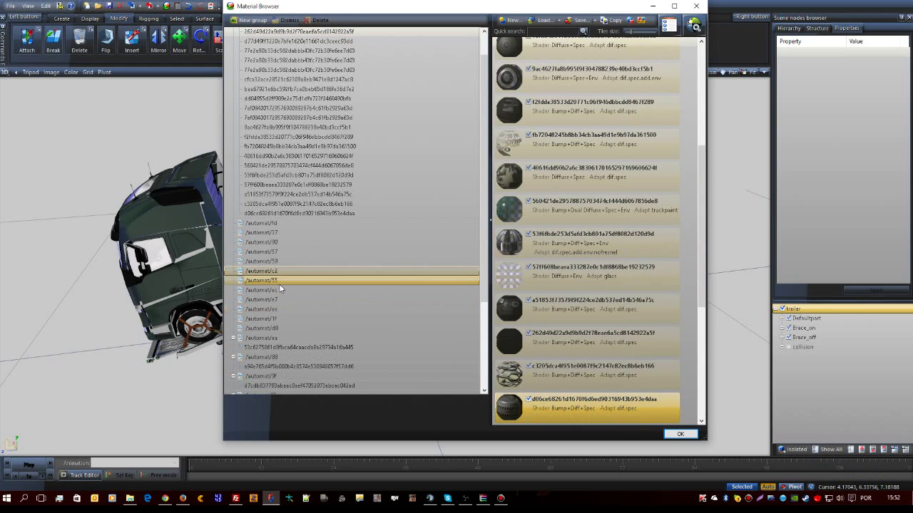
Step: Delete the emptied material groups /automat/55, /automat/90, /automat/59 and /automat/fd
{"action": "left_click", "coordinate": [277, 283]}
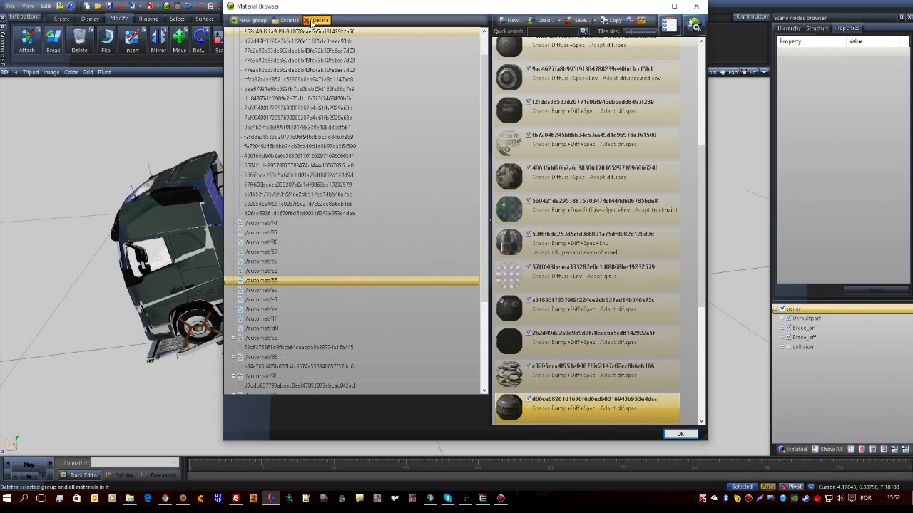
{"action": "left_click", "coordinate": [266, 240]}
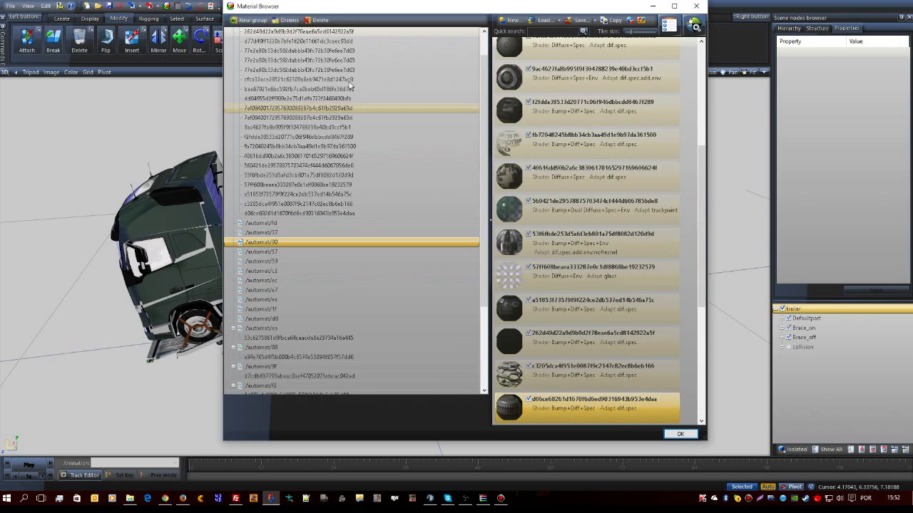
{"action": "left_click", "coordinate": [324, 22]}
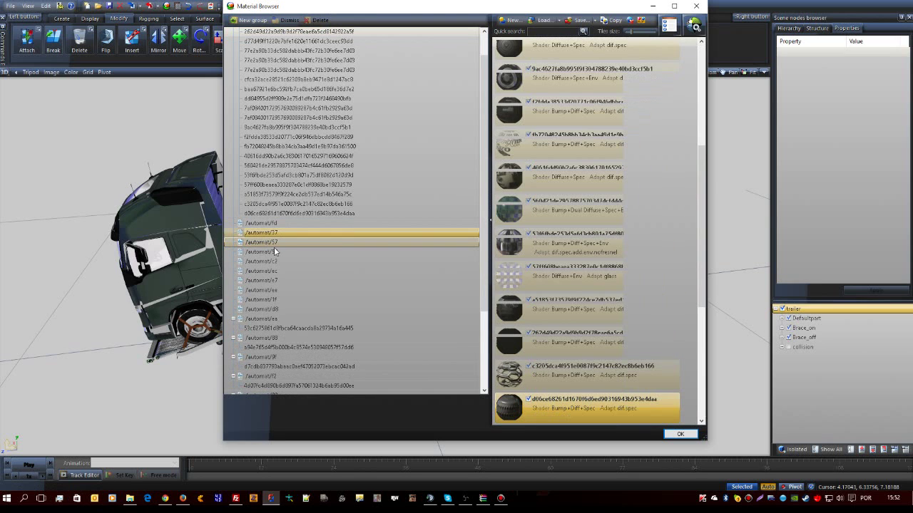
{"action": "left_click", "coordinate": [273, 250]}
{"action": "left_click", "coordinate": [318, 20]}
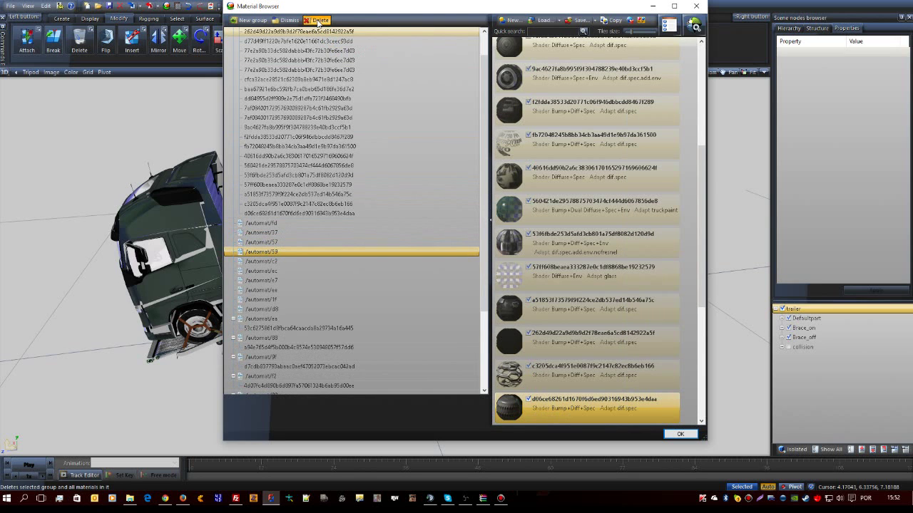
{"action": "left_click", "coordinate": [267, 225]}
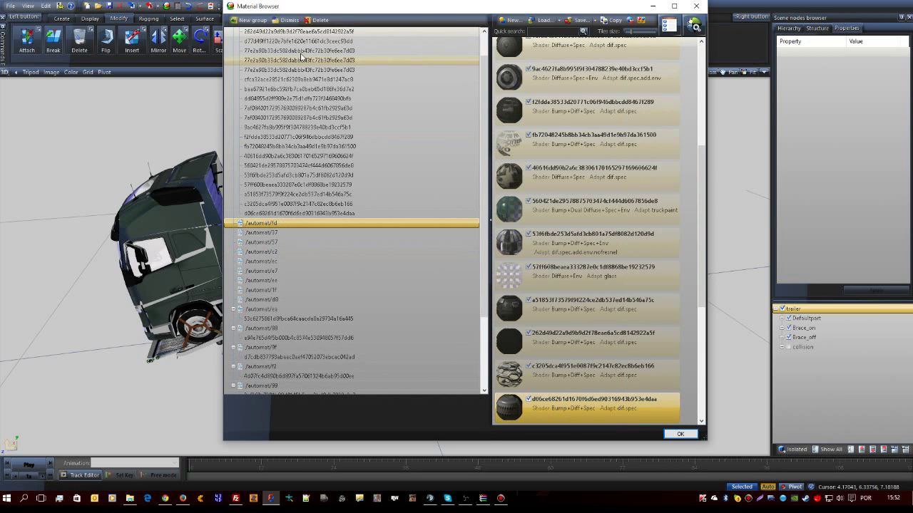
{"action": "left_click", "coordinate": [318, 20]}
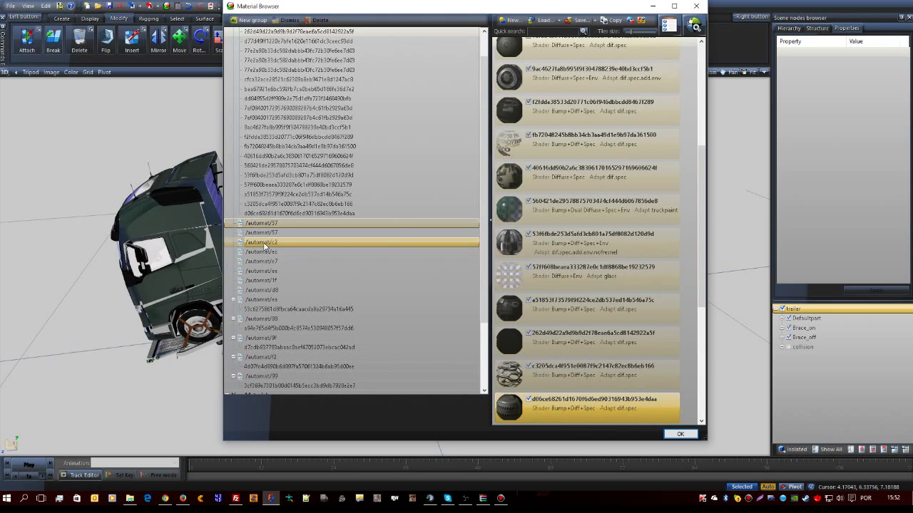
Step: Delete the emptied material groups /automat/ec and /automat/1f
{"action": "left_click", "coordinate": [264, 252]}
{"action": "left_click", "coordinate": [318, 20]}
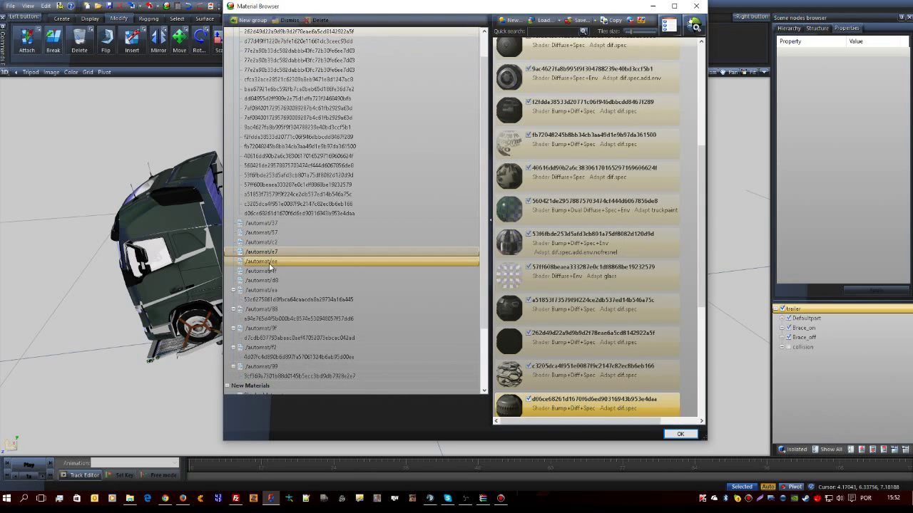
{"action": "left_click", "coordinate": [266, 271]}
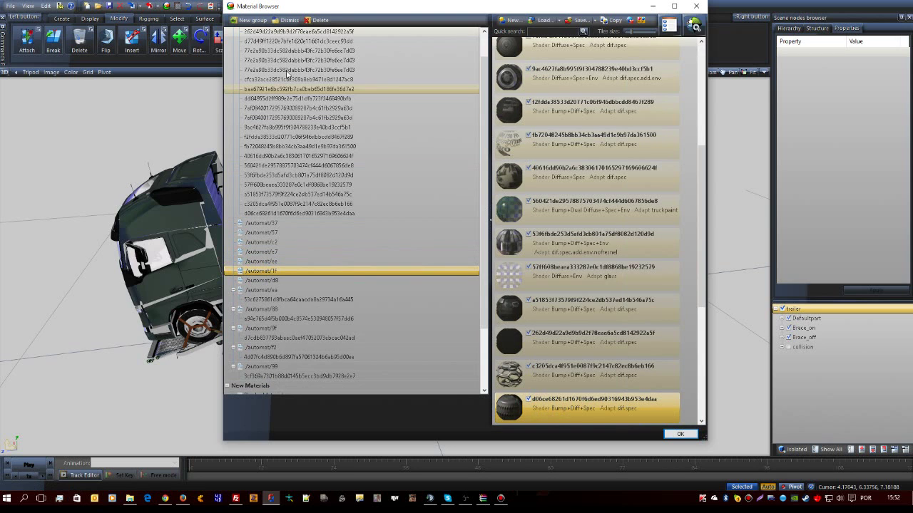
{"action": "left_click", "coordinate": [320, 21]}
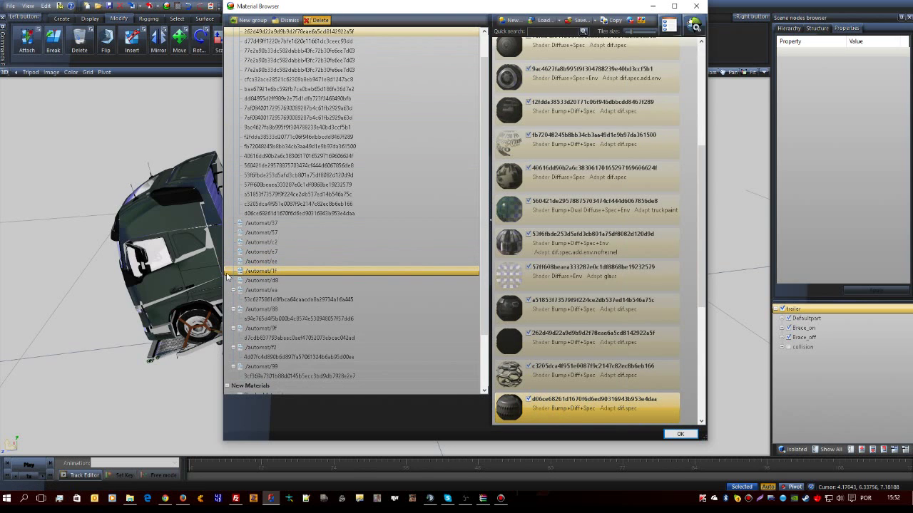
Step: Delete the emptied material groups /automat/57, /automat/e7 and /automat/37
{"action": "left_click", "coordinate": [258, 233]}
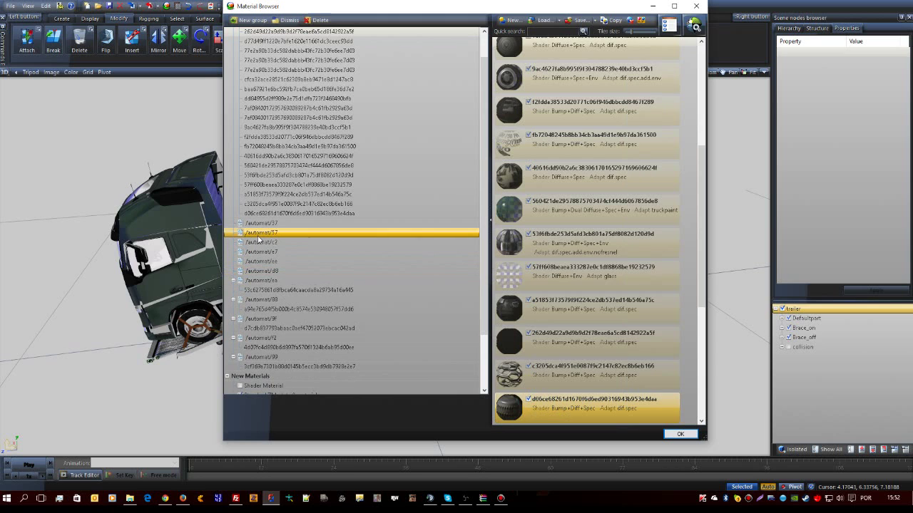
{"action": "left_click", "coordinate": [321, 22]}
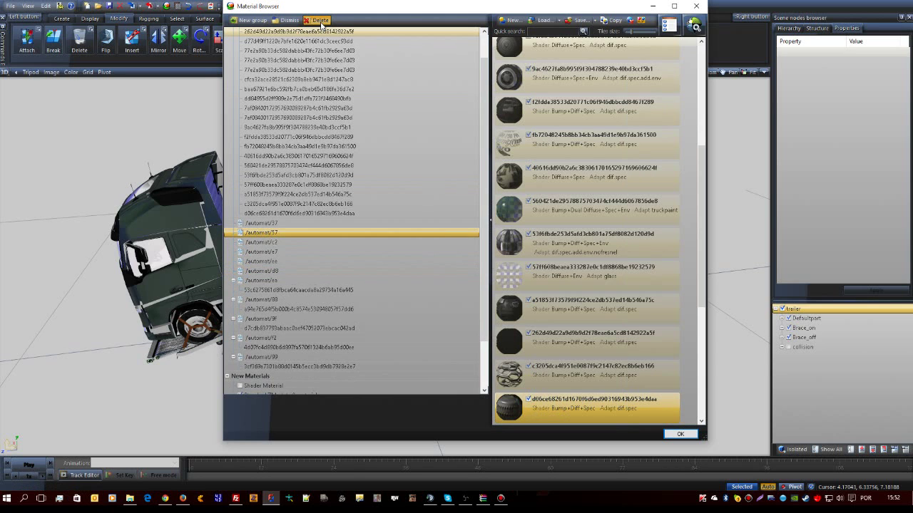
{"action": "left_click", "coordinate": [271, 243]}
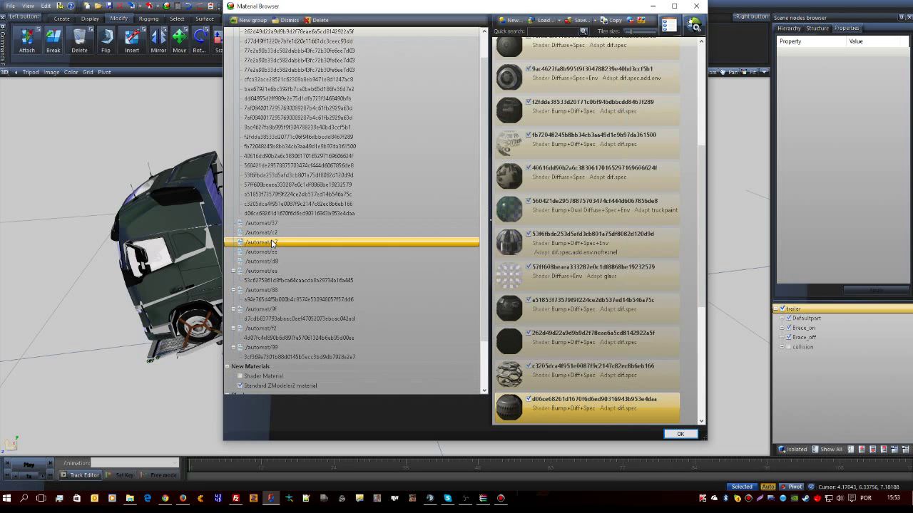
{"action": "left_click", "coordinate": [321, 21]}
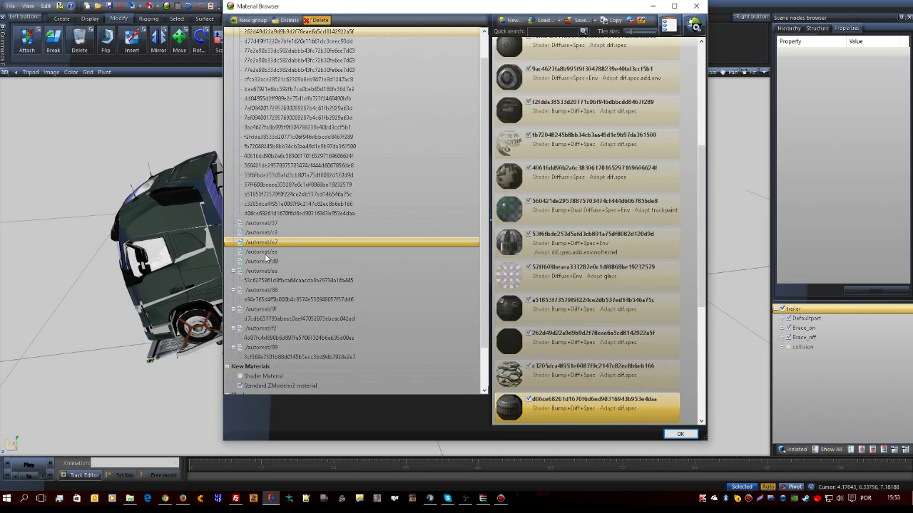
{"action": "left_click", "coordinate": [268, 224]}
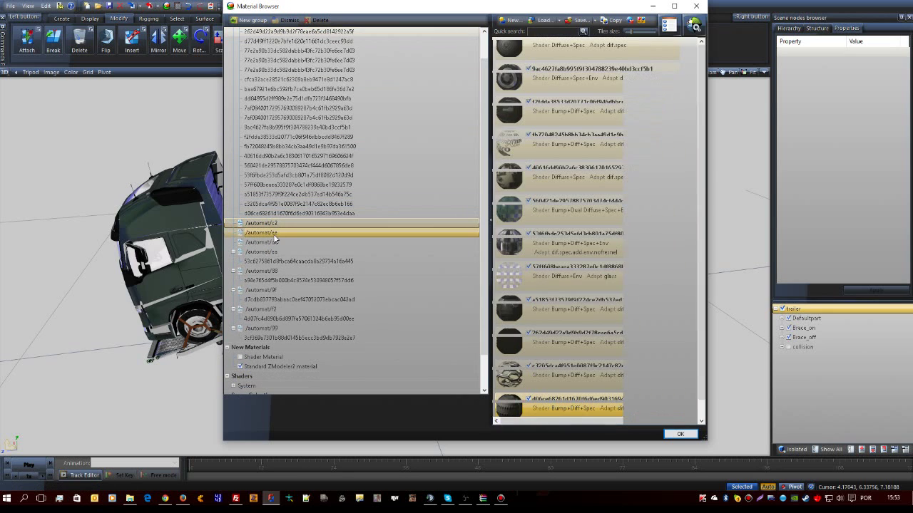
Step: Delete the emptied material groups /automat/d8, /automat/c2 and /automat/ee
{"action": "left_click", "coordinate": [273, 243]}
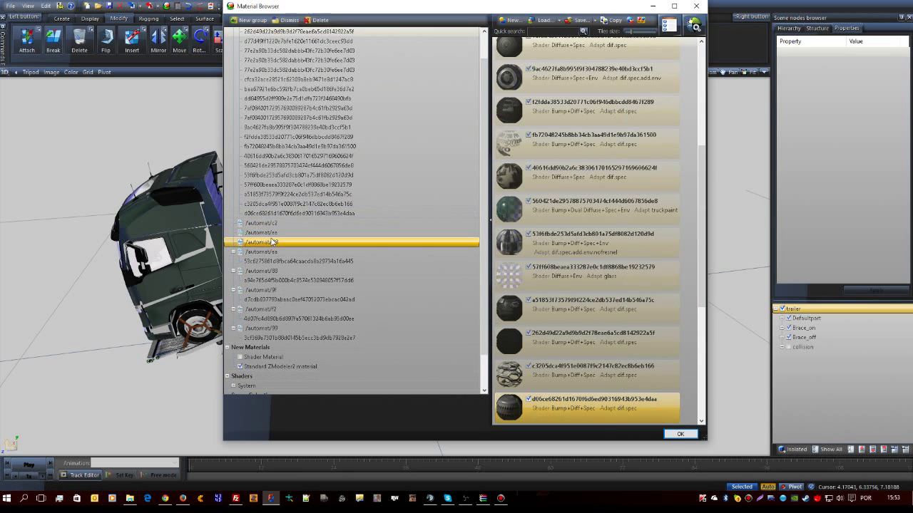
{"action": "left_click", "coordinate": [319, 20]}
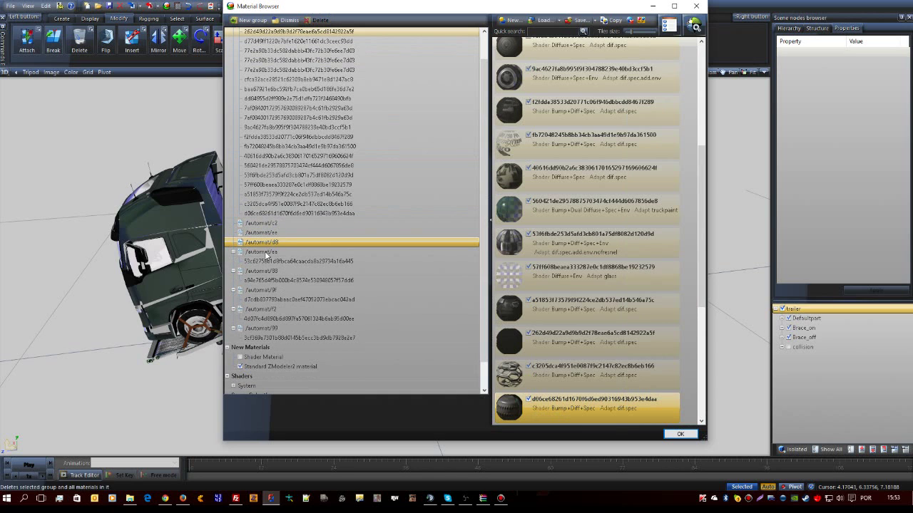
{"action": "left_click", "coordinate": [262, 225]}
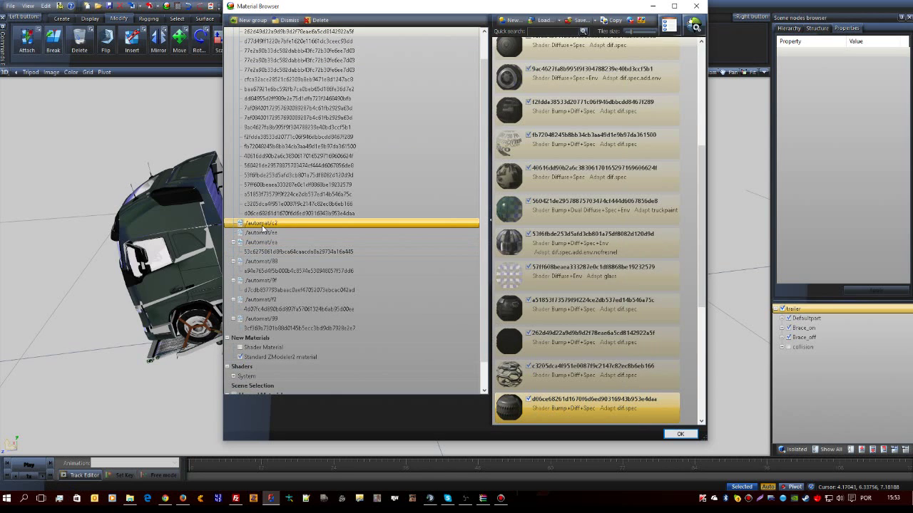
{"action": "left_click", "coordinate": [320, 21]}
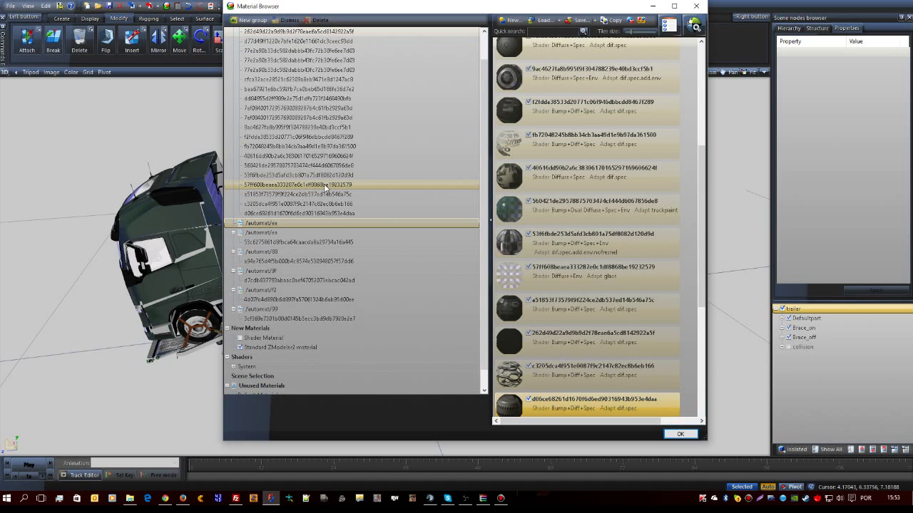
{"action": "left_click", "coordinate": [281, 233]}
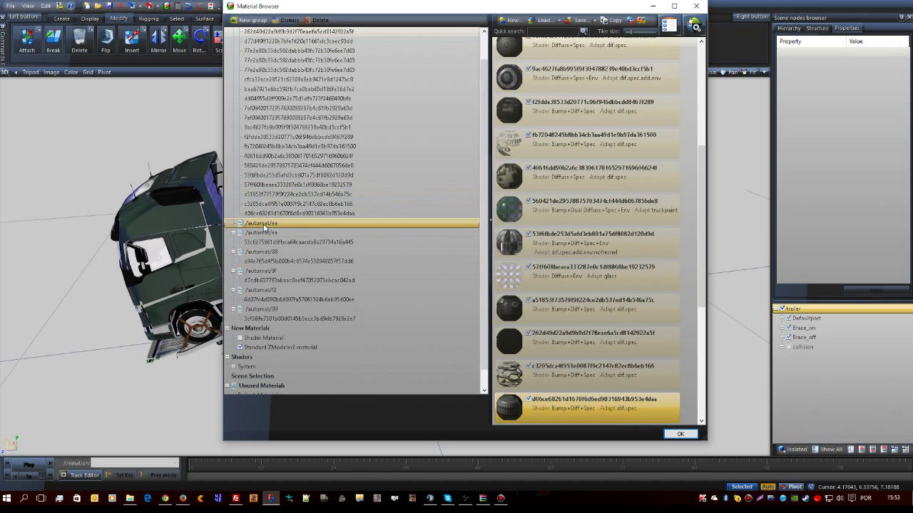
{"action": "left_click", "coordinate": [260, 231]}
{"action": "left_click", "coordinate": [261, 223]}
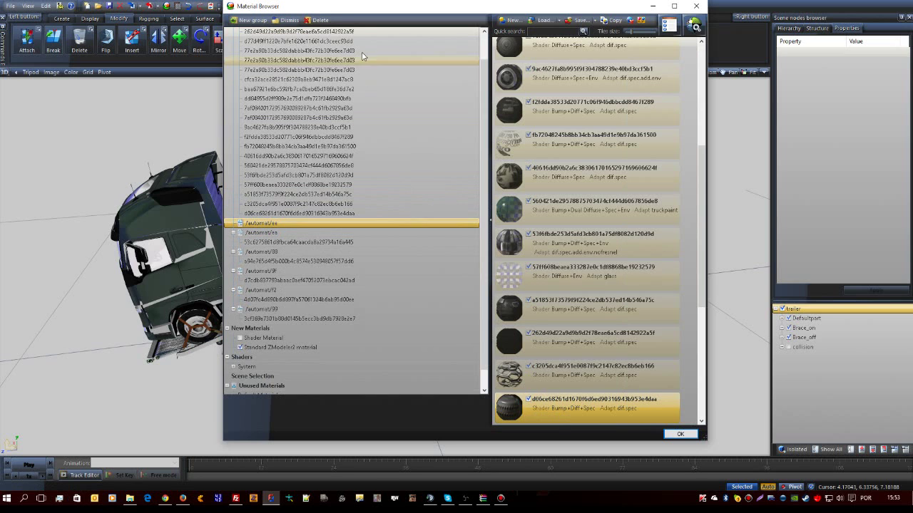
{"action": "left_click", "coordinate": [319, 21]}
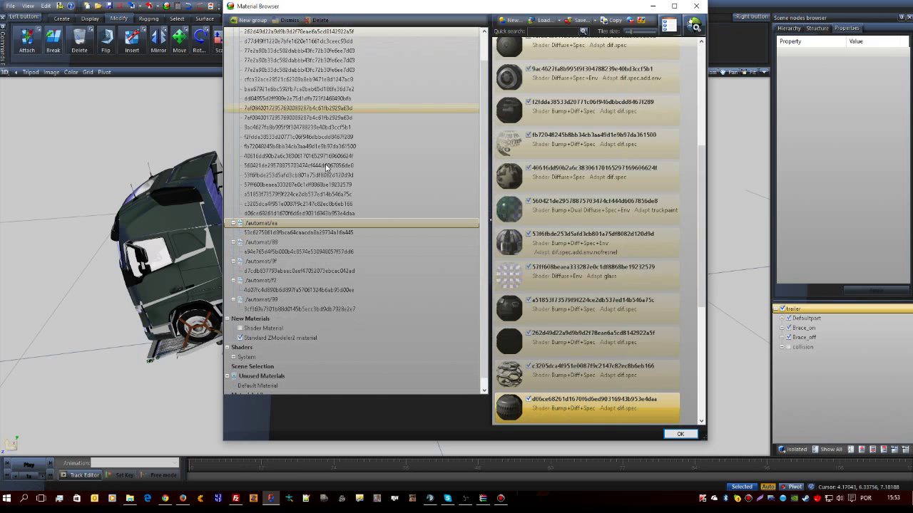
Step: Move the materials from groups /automat/ea, /automat/88, /automat/9f, /automat/f2 and /automat/99 into the /vehicle/trailer_eu/trucktransp1 group
{"action": "scroll", "coordinate": [354, 223], "scroll_direction": "up", "scroll_amount": 1}
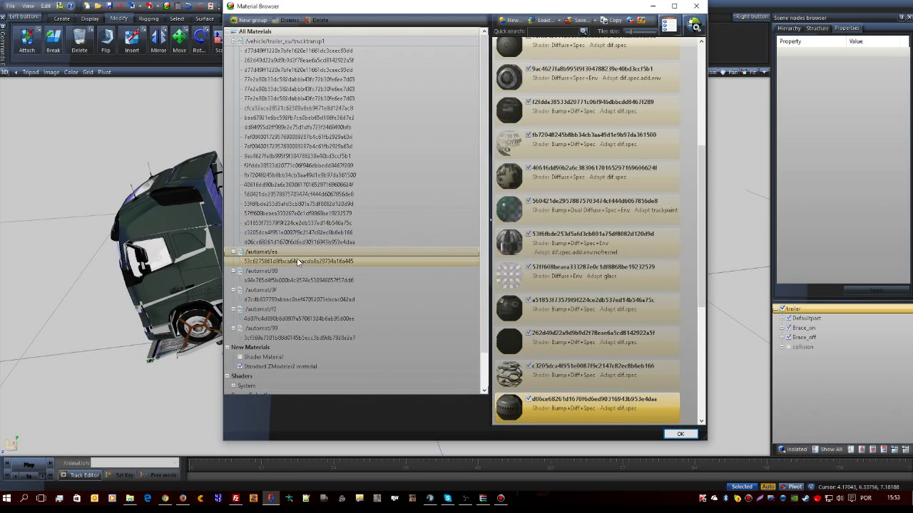
{"action": "left_click", "coordinate": [289, 261]}
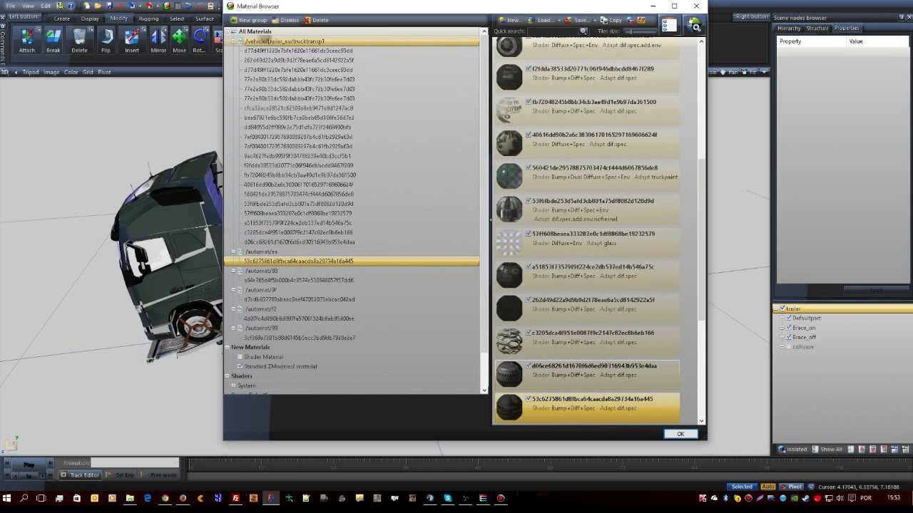
{"action": "left_click_drag", "start_coordinate": [306, 41], "coordinate": [307, 41]}
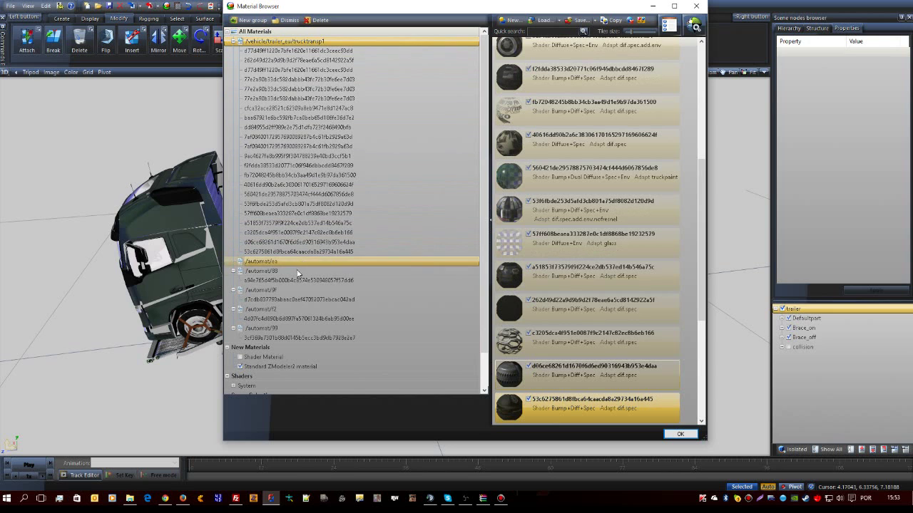
{"action": "left_click_drag", "start_coordinate": [293, 280], "coordinate": [296, 42]}
{"action": "left_click_drag", "start_coordinate": [304, 299], "coordinate": [300, 41]}
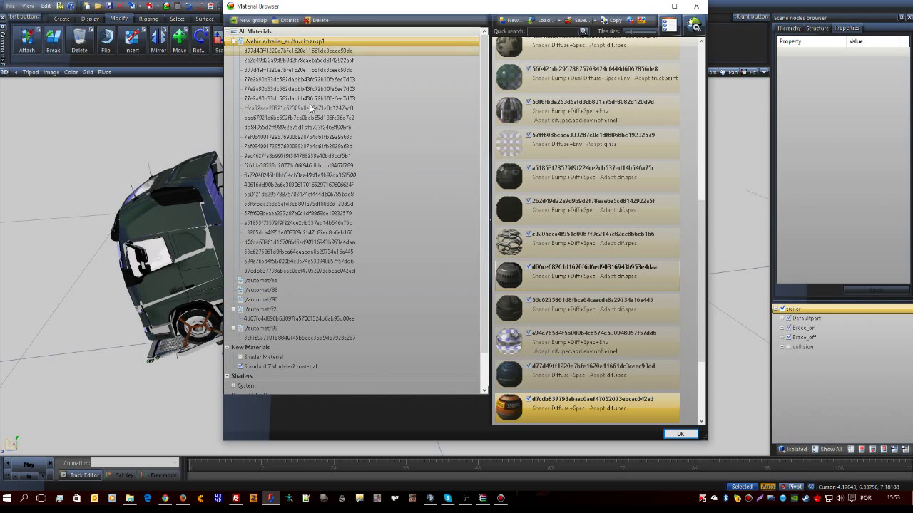
{"action": "left_click_drag", "start_coordinate": [307, 318], "coordinate": [297, 42]}
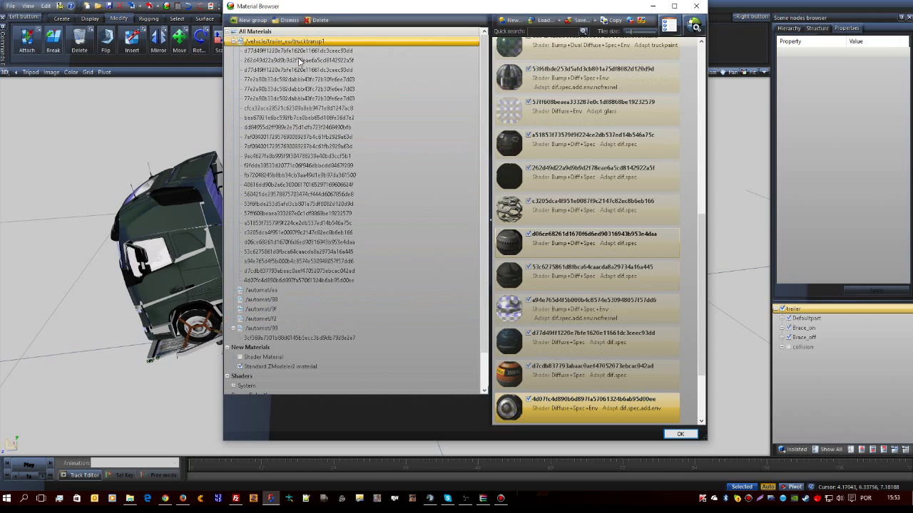
{"action": "left_click_drag", "start_coordinate": [302, 338], "coordinate": [308, 40]}
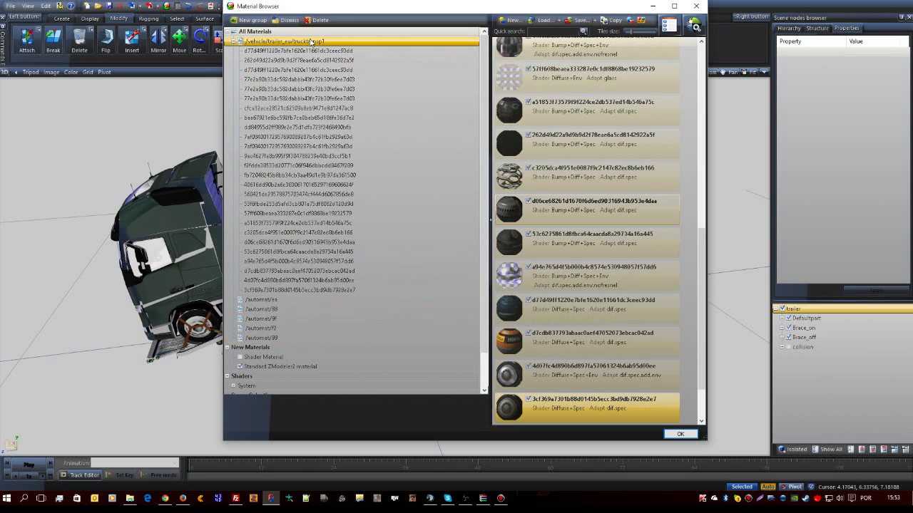
Step: Delete the emptied material groups /automat/ea, /automat/9f and /automat/88
{"action": "left_click_drag", "start_coordinate": [283, 301], "coordinate": [300, 40]}
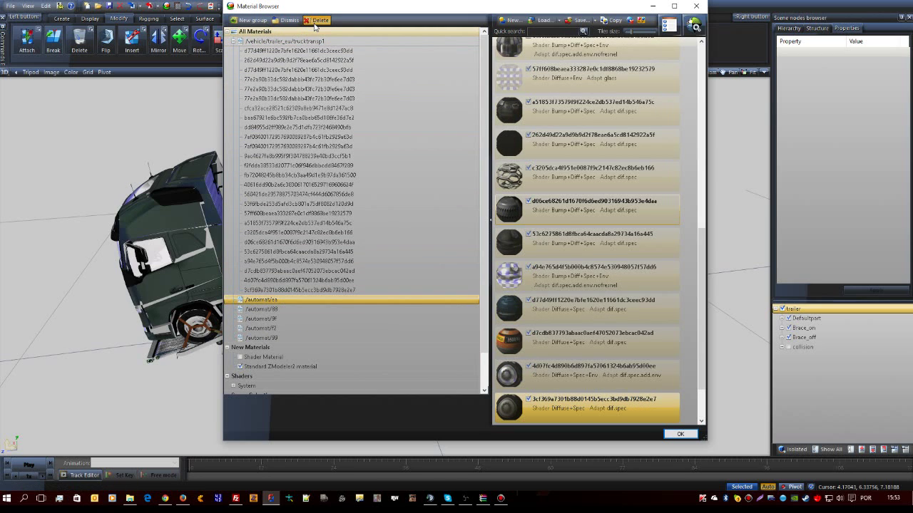
{"action": "left_click", "coordinate": [316, 21]}
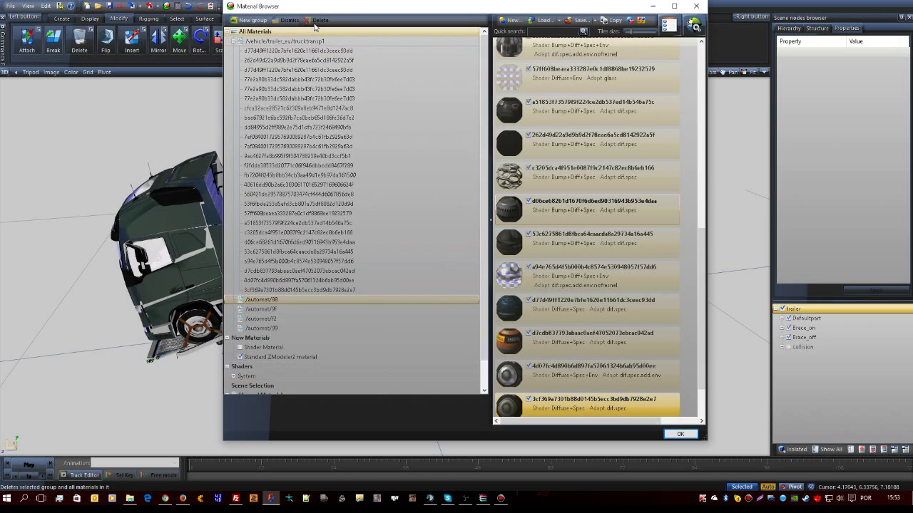
{"action": "left_click", "coordinate": [270, 311]}
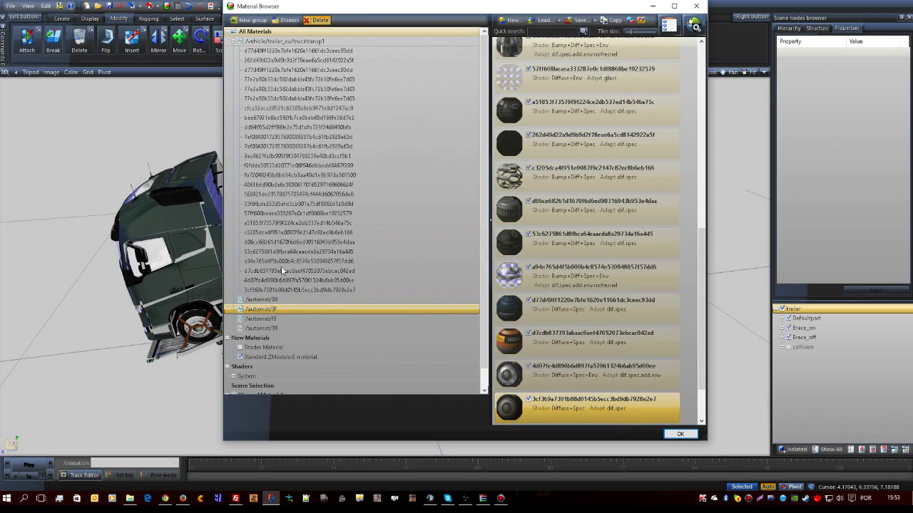
{"action": "key", "text": "Delete"}
{"action": "left_click", "coordinate": [262, 300]}
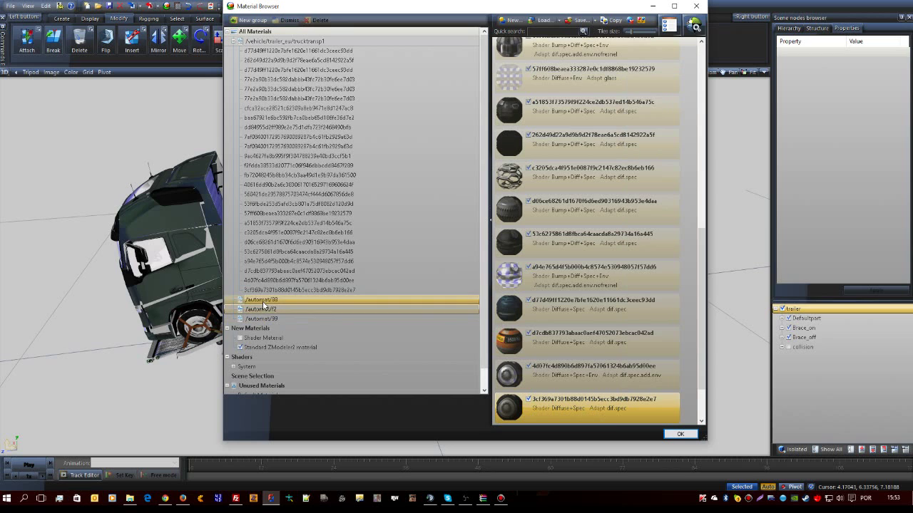
{"action": "left_click", "coordinate": [318, 20]}
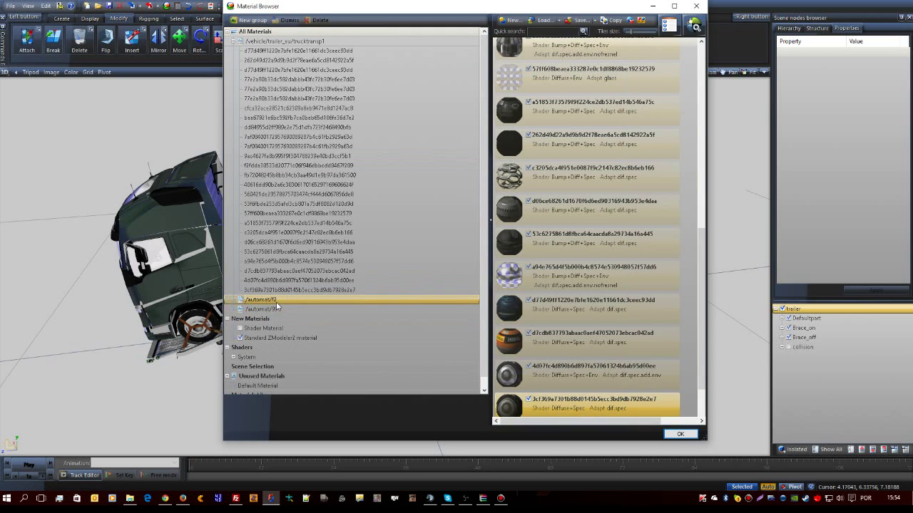
Step: Delete the last emptied material groups, /automat/99 and /automat/f2, and close the Material Browser
{"action": "key", "text": "Delete"}
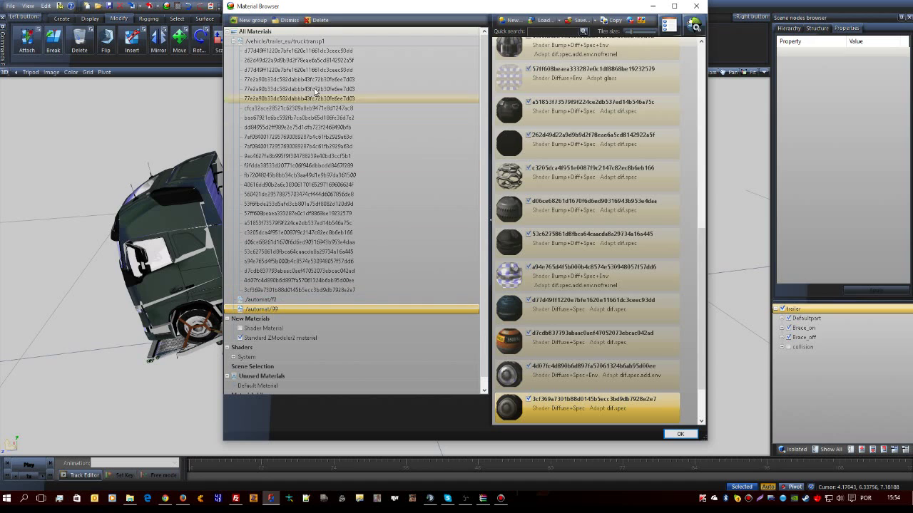
{"action": "left_click", "coordinate": [320, 21]}
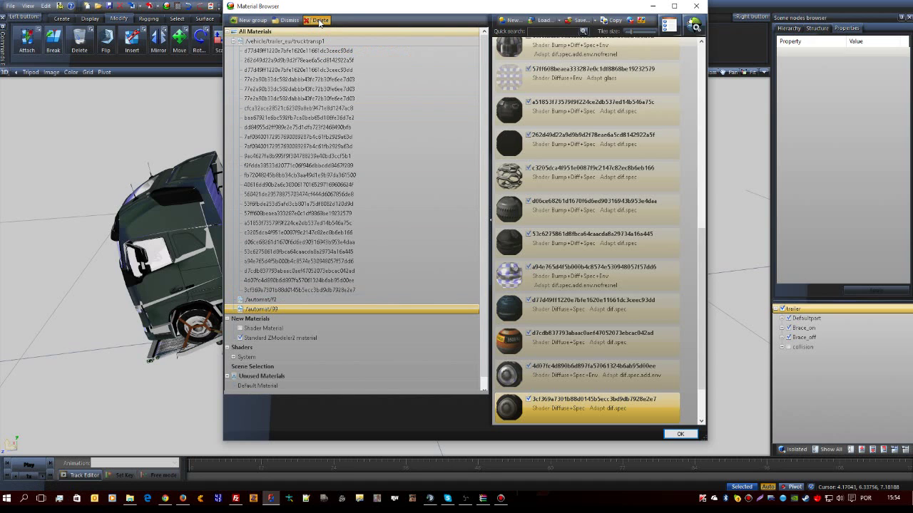
{"action": "left_click", "coordinate": [261, 299]}
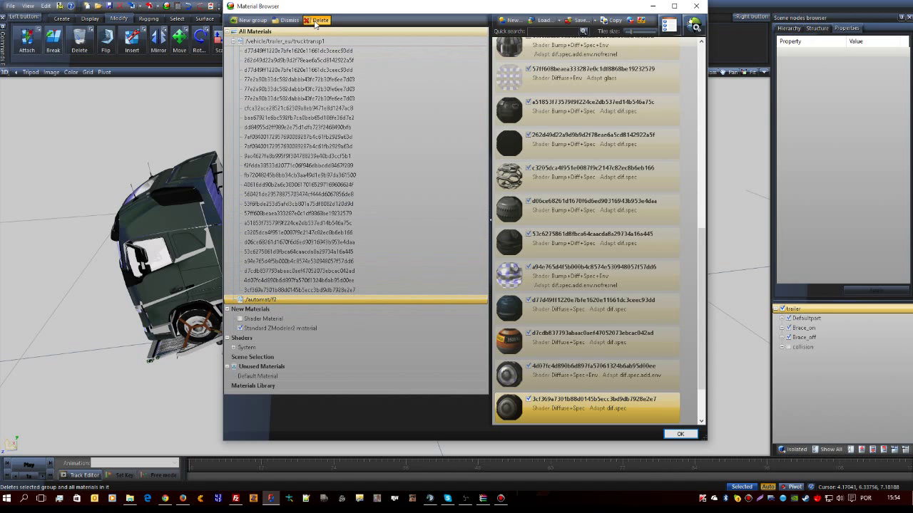
{"action": "left_click", "coordinate": [315, 23]}
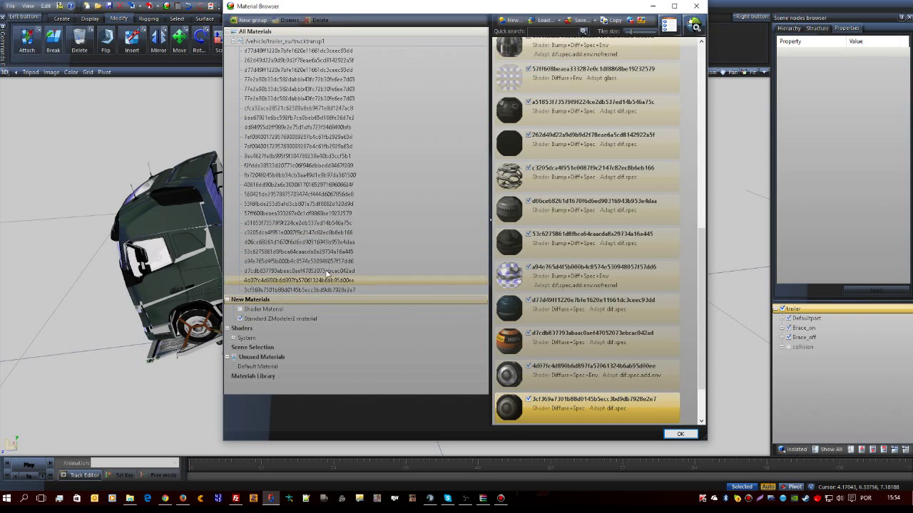
{"action": "left_click", "coordinate": [680, 435]}
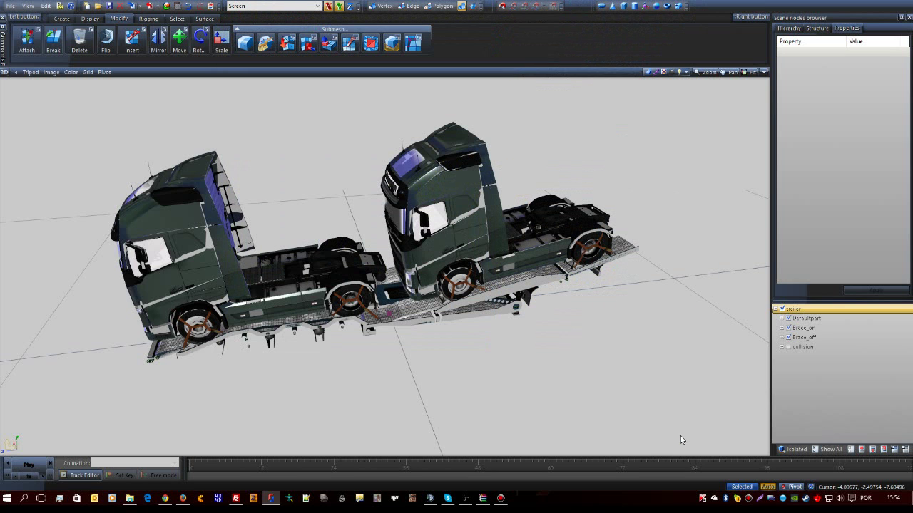
Step: Export the combined model as an ETS2 SCS Prism 3D file, overwriting trailer.pmd in the trucktransp1 folder
{"action": "mouse_move", "coordinate": [279, 243]}
{"action": "middle_mouse_down"}
{"action": "mouse_move", "coordinate": [248, 234]}
{"action": "mouse_move", "coordinate": [288, 238]}
{"action": "middle_mouse_up"}
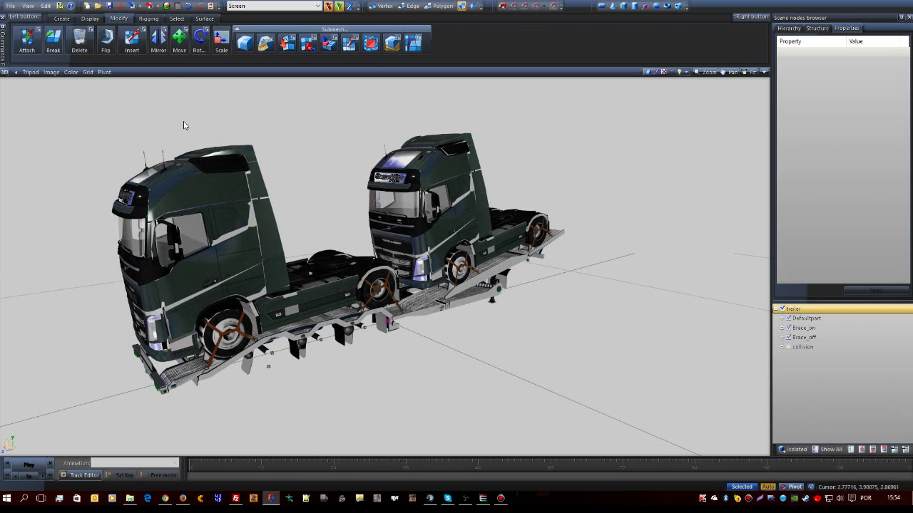
{"action": "left_click", "coordinate": [150, 6]}
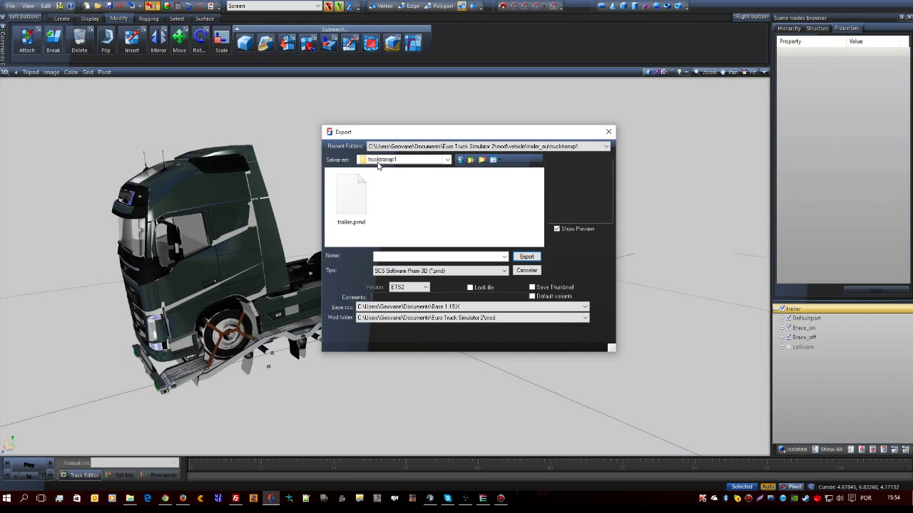
{"action": "left_click", "coordinate": [349, 199]}
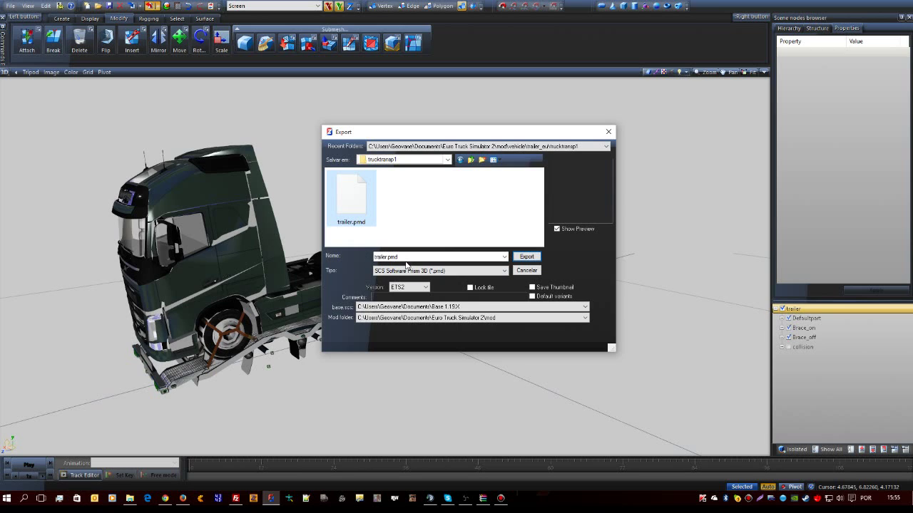
{"action": "left_click", "coordinate": [526, 258]}
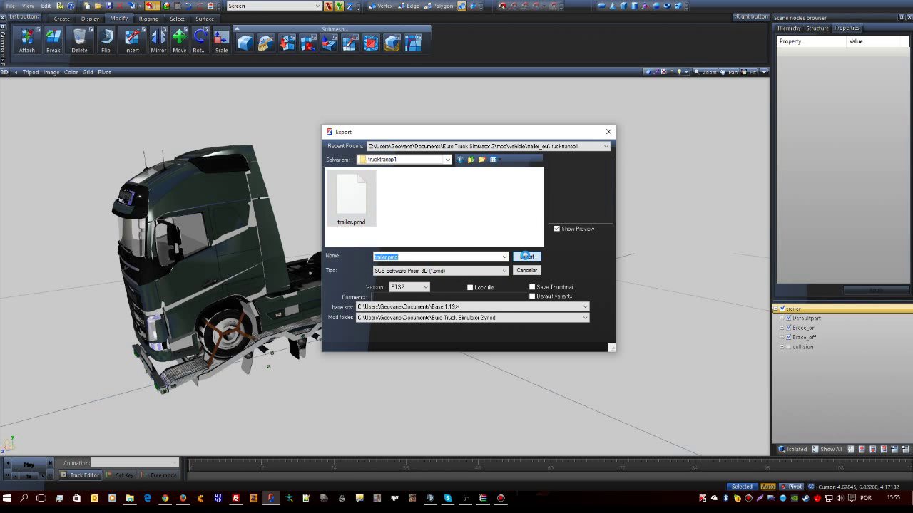
{"action": "left_click", "coordinate": [483, 249]}
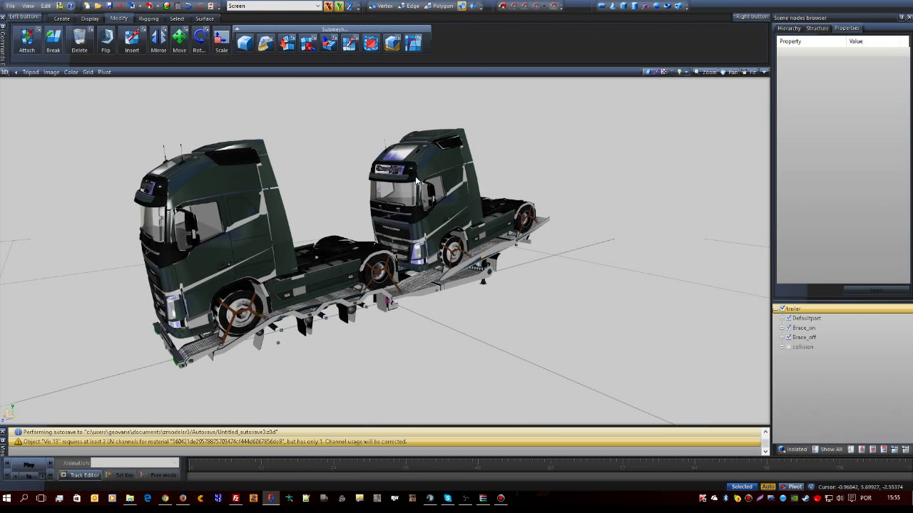
Step: Switch to File Explorer and open the trucktransp1 folder inside the mod's trailer_eu folder
{"action": "left_click", "coordinate": [129, 498]}
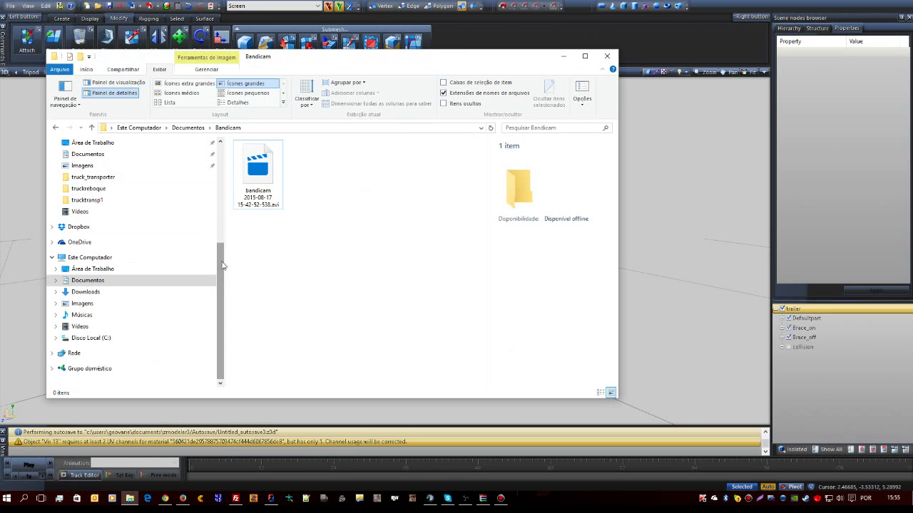
{"action": "scroll", "coordinate": [223, 265], "scroll_direction": "up", "scroll_amount": 5}
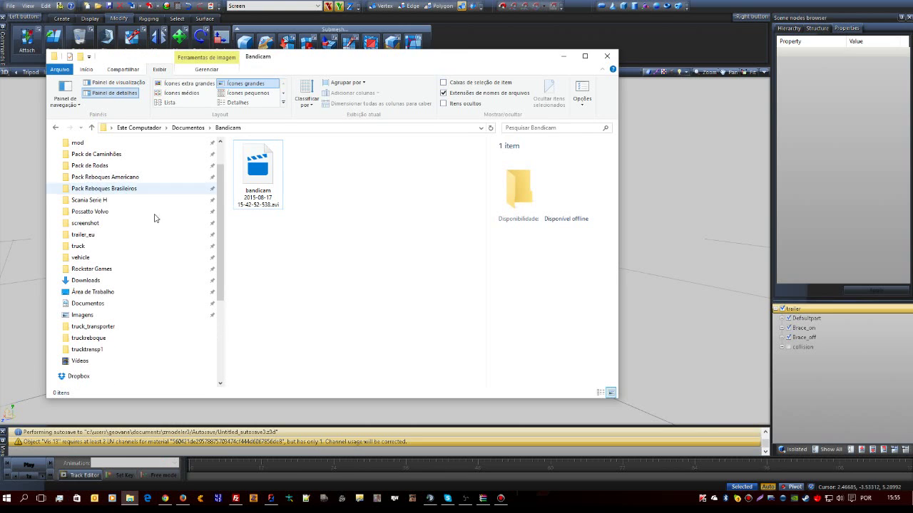
{"action": "left_click", "coordinate": [92, 235]}
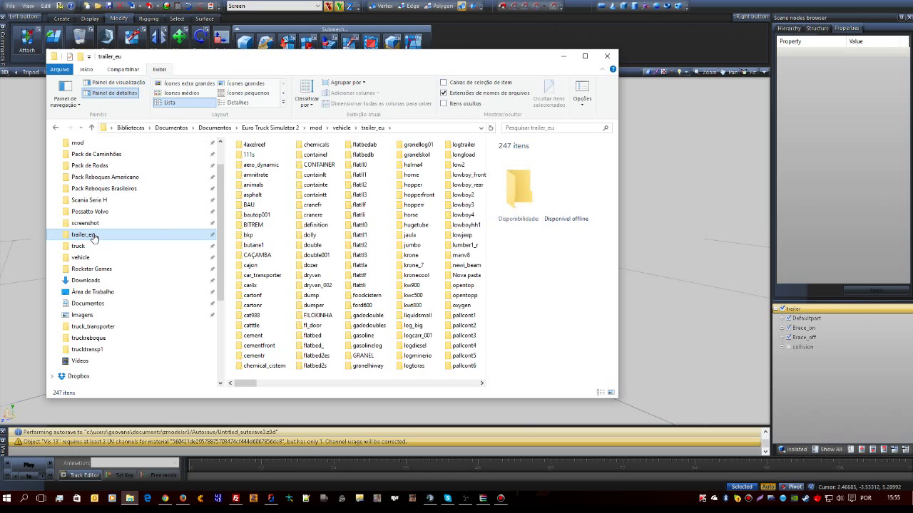
{"action": "left_click", "coordinate": [443, 383]}
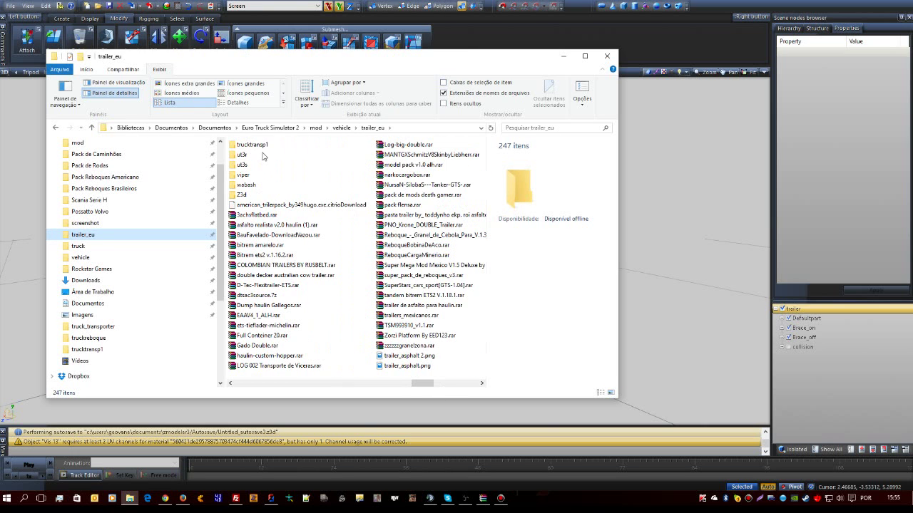
{"action": "double_click", "coordinate": [255, 145]}
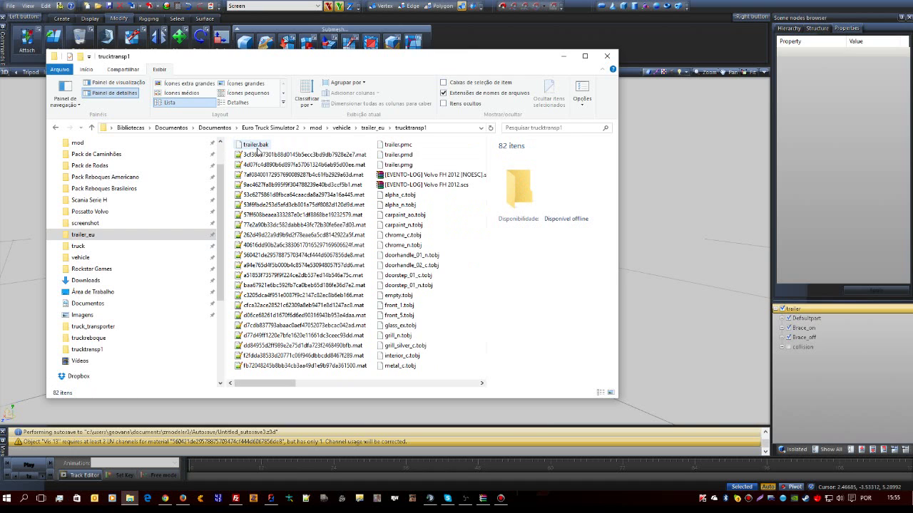
Step: Delete the two [EVENTO-LOG] Volvo FH 2012 .scs archives from the trucktransp1 folder
{"action": "left_click", "coordinate": [419, 175]}
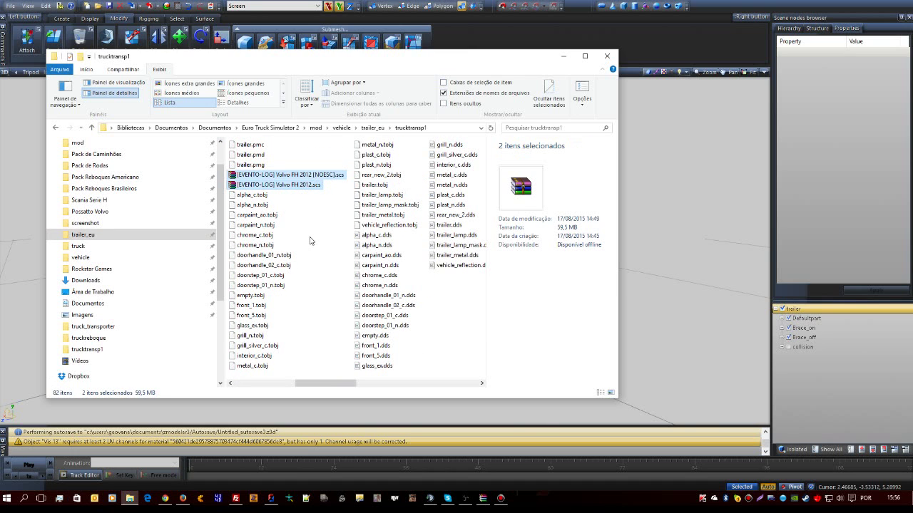
{"action": "key", "text": "Delete"}
{"action": "key", "text": "Return"}
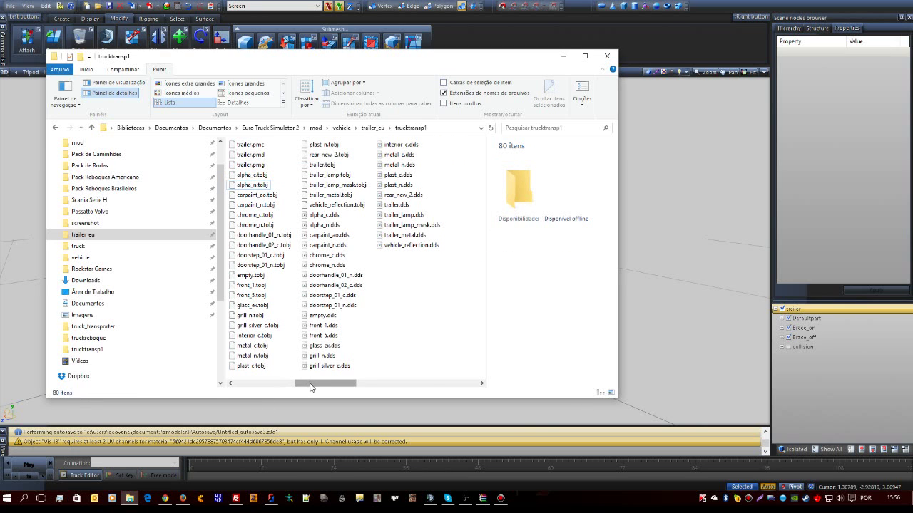
Step: Look through the exported material and texture files in the trucktransp1 folder
{"action": "left_click_drag", "start_coordinate": [310, 387], "coordinate": [248, 385]}
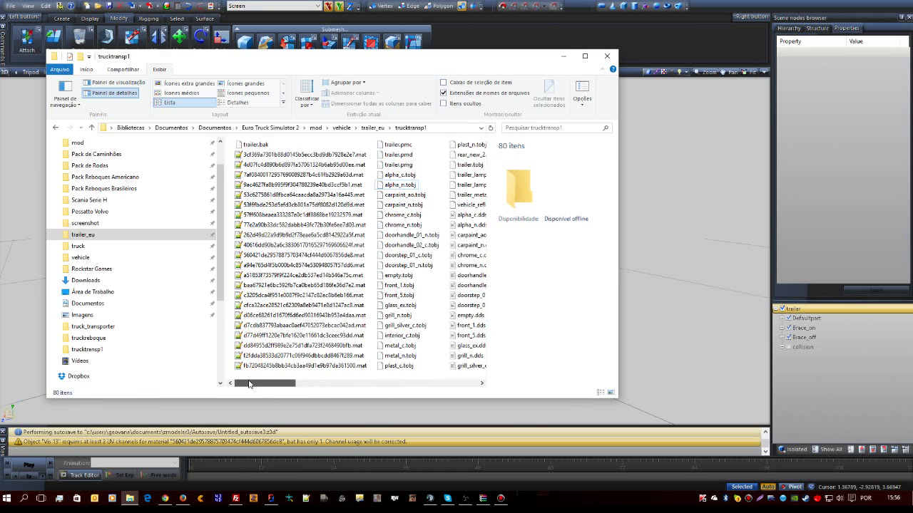
{"action": "left_click", "coordinate": [317, 336]}
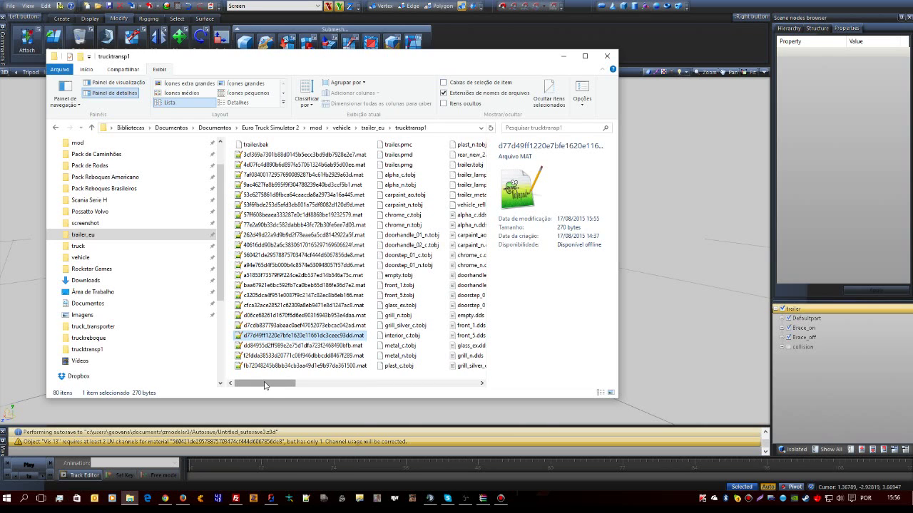
{"action": "left_click_drag", "start_coordinate": [264, 385], "coordinate": [298, 383]}
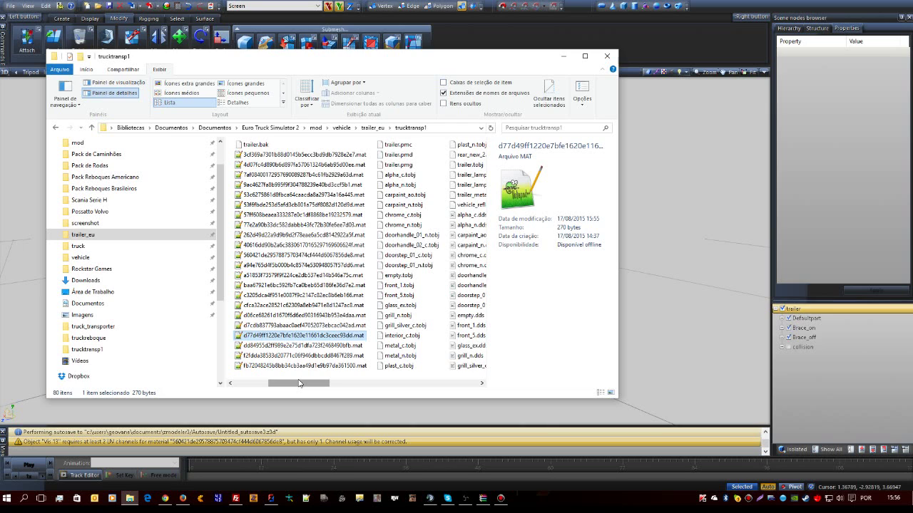
Step: Switch to ETS2 Studio, enlarge its window and choose Food Cistern as the trailer base in the Trailer Generator
{"action": "left_click", "coordinate": [323, 498]}
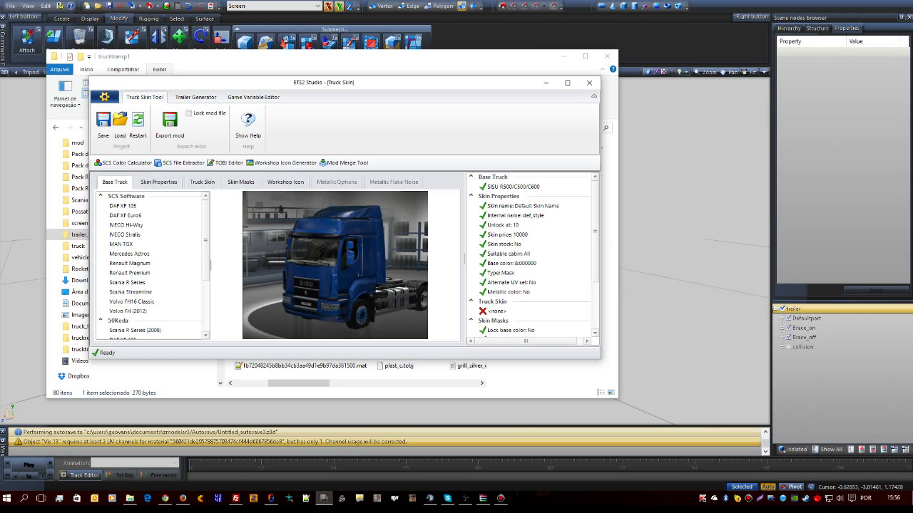
{"action": "left_click_drag", "start_coordinate": [401, 87], "coordinate": [374, 28]}
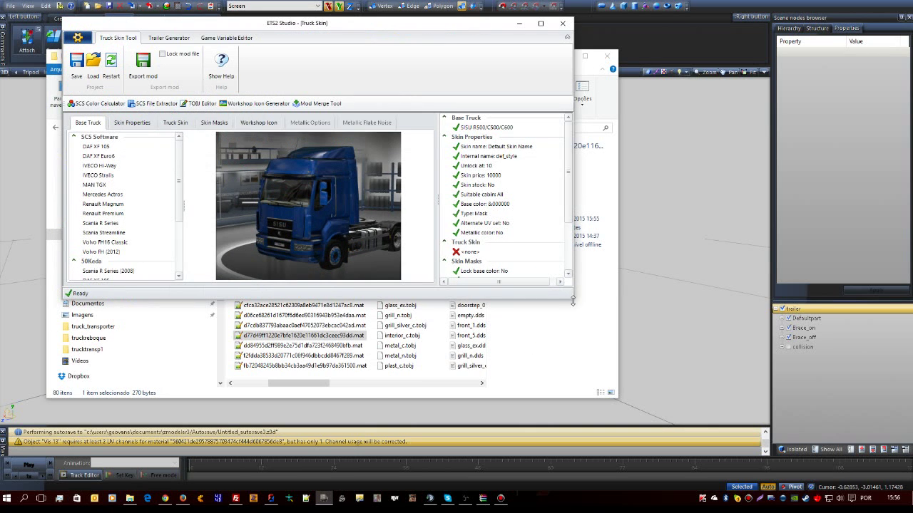
{"action": "left_click_drag", "start_coordinate": [570, 299], "coordinate": [756, 399]}
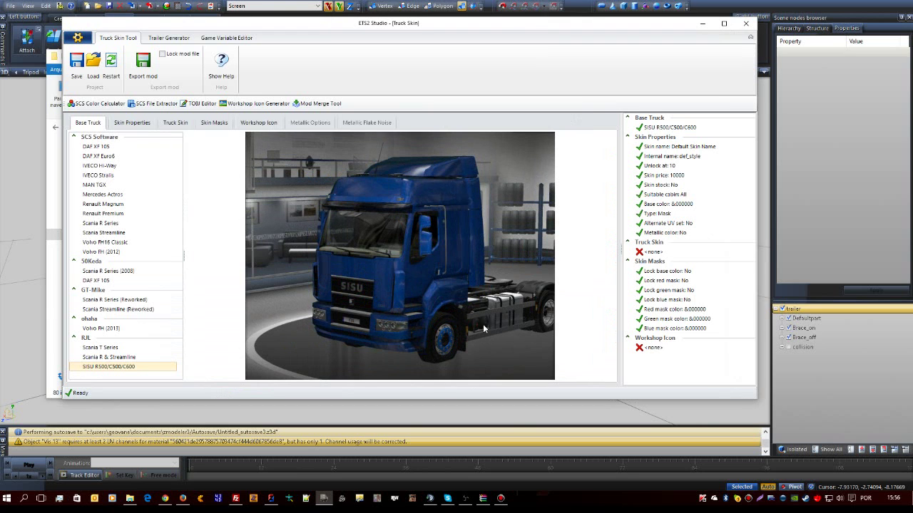
{"action": "left_click", "coordinate": [156, 42]}
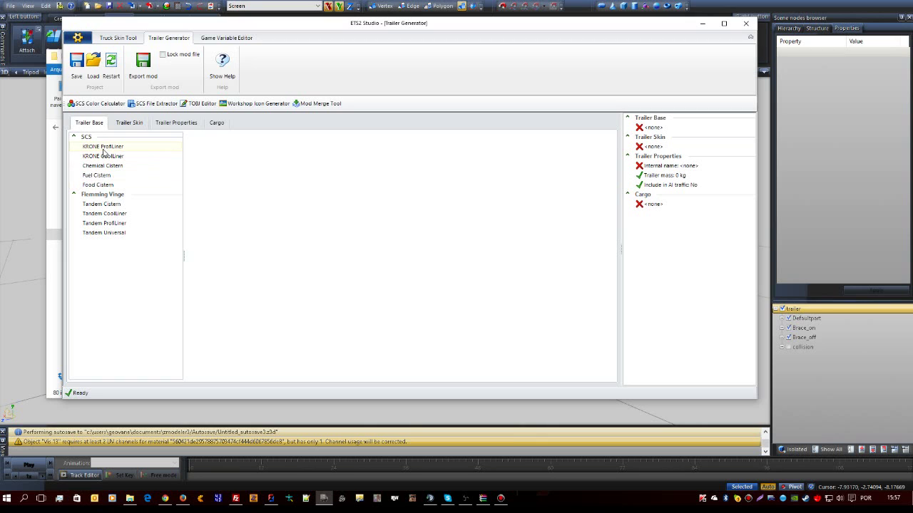
{"action": "left_click", "coordinate": [102, 186]}
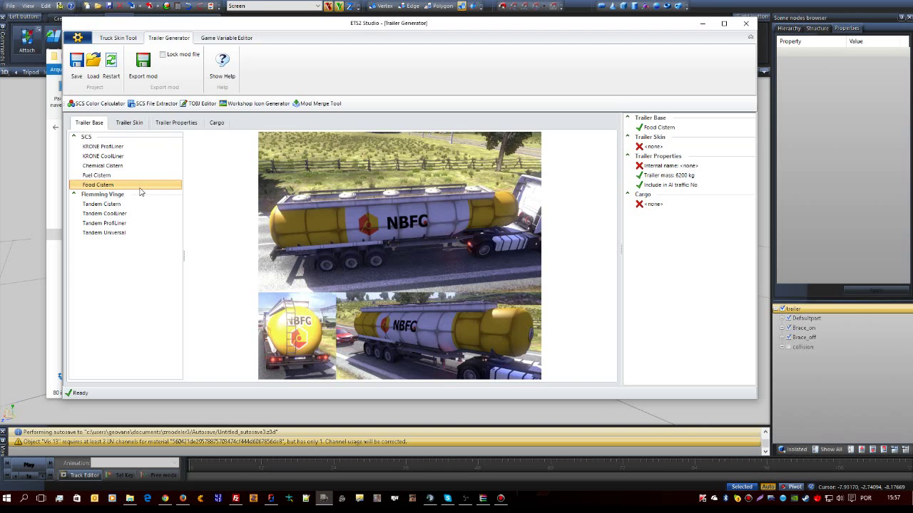
Step: Set the trailer skin image to front_5.dds from the trucktransp1 folder
{"action": "left_click", "coordinate": [128, 125]}
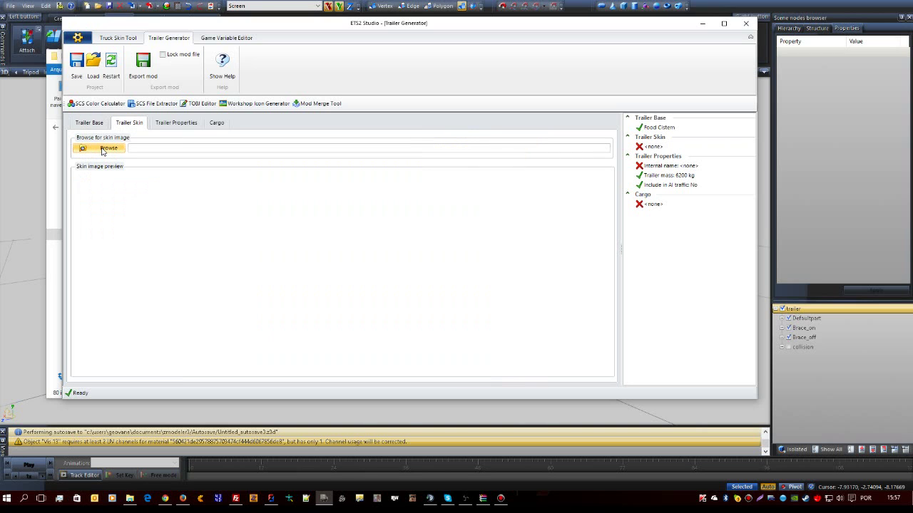
{"action": "left_click", "coordinate": [102, 149]}
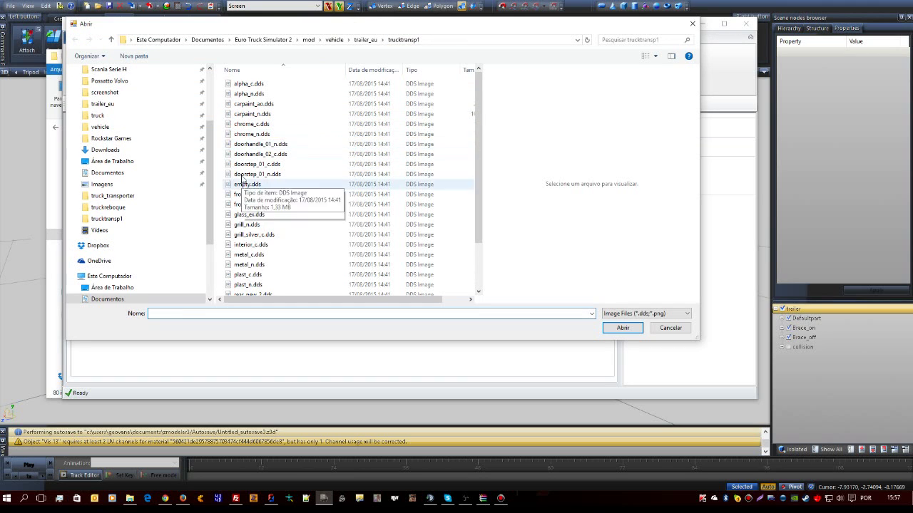
{"action": "left_click", "coordinate": [252, 136]}
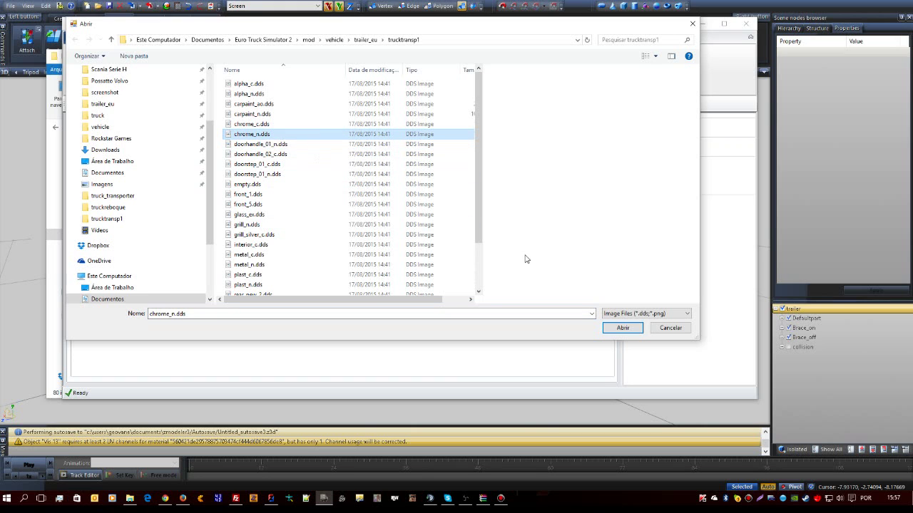
{"action": "left_click", "coordinate": [243, 185]}
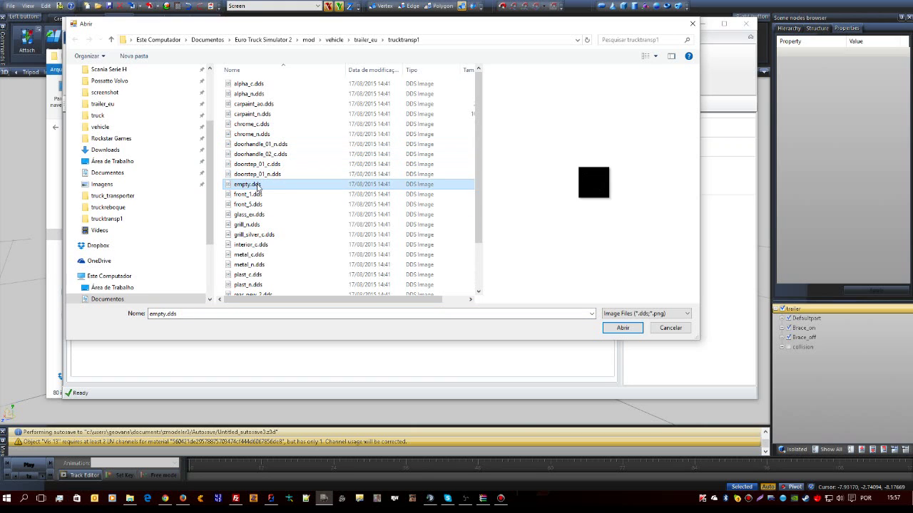
{"action": "left_click", "coordinate": [237, 205]}
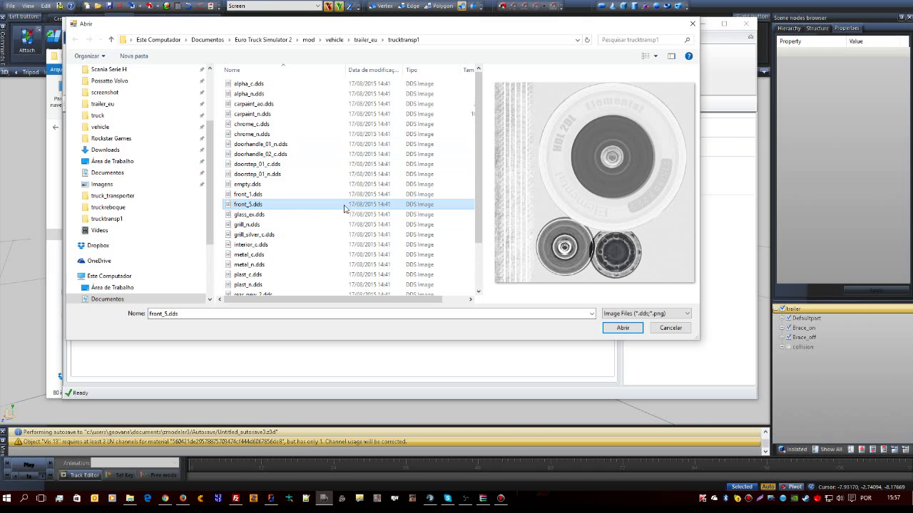
{"action": "left_click", "coordinate": [616, 330]}
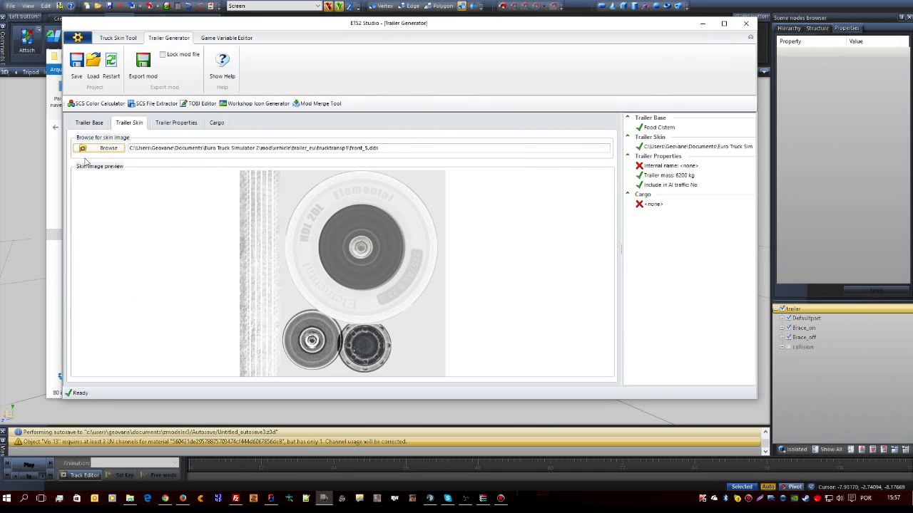
Step: Switch to File Explorer and copy the name of the trucktransp1 folder inside trailer_eu without changing it
{"action": "left_click", "coordinate": [181, 127]}
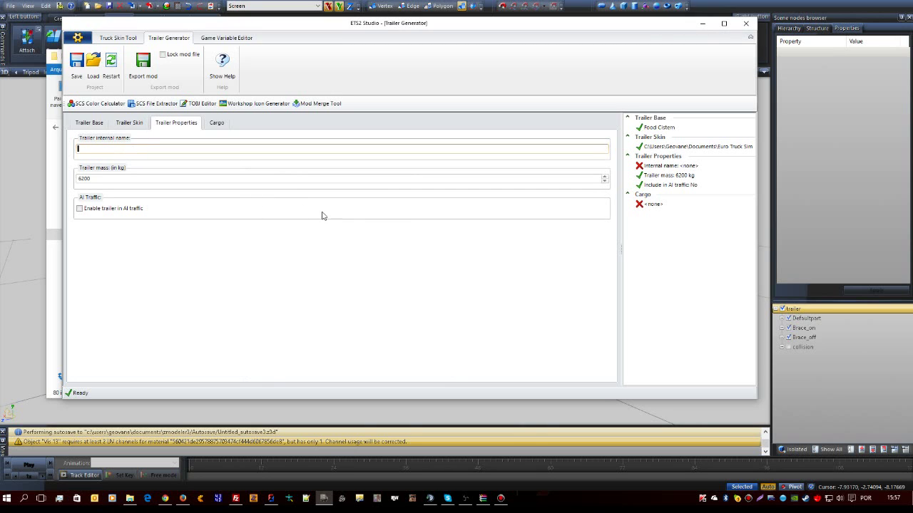
{"action": "left_click", "coordinate": [129, 501]}
{"action": "left_click", "coordinate": [372, 127]}
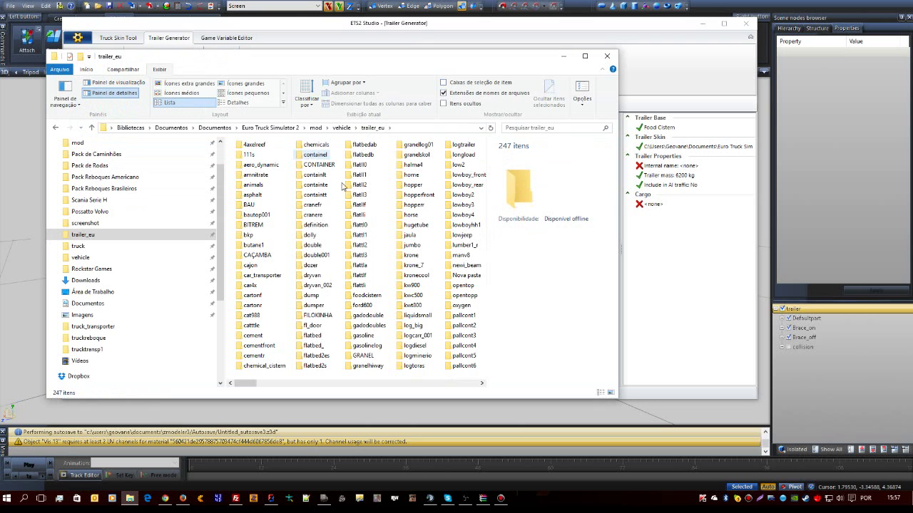
{"action": "left_click", "coordinate": [447, 384]}
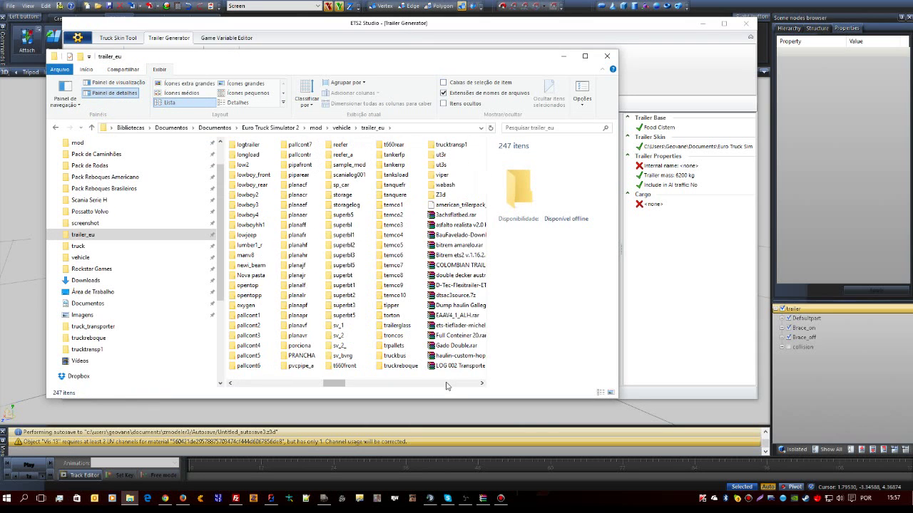
{"action": "left_click", "coordinate": [448, 145]}
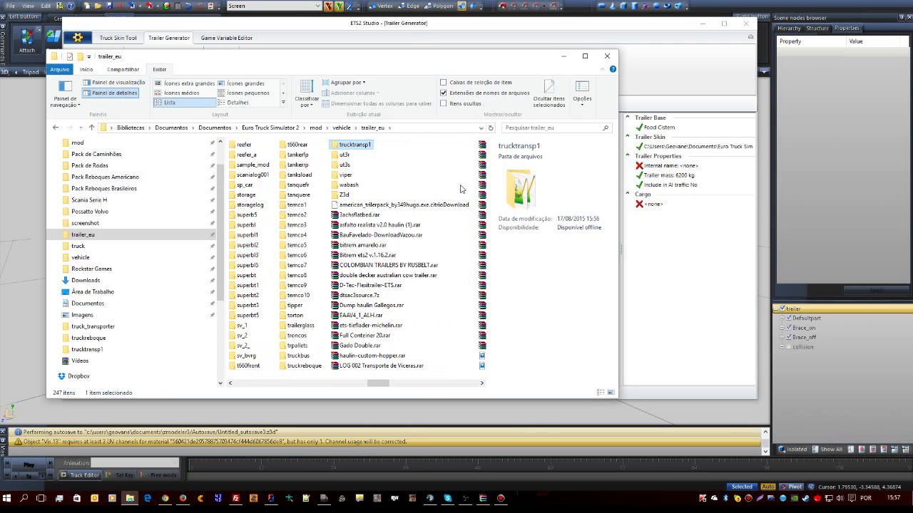
{"action": "key", "text": "F2"}
{"action": "key", "text": "ctrl+c"}
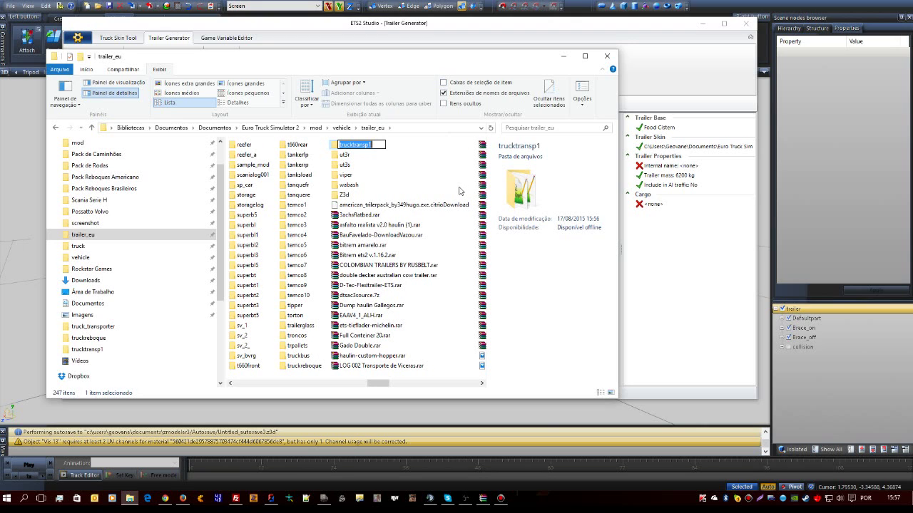
{"action": "key", "text": "Return"}
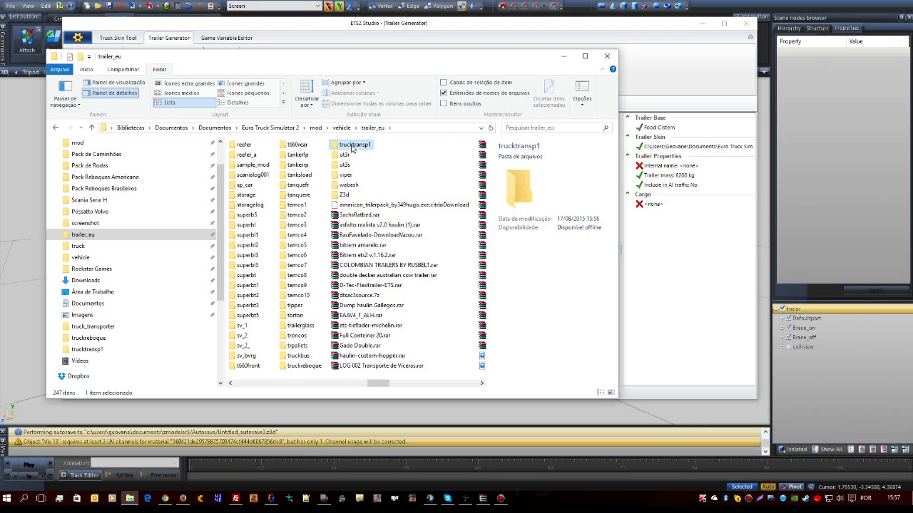
Step: Return to ETS2 Studio, set the trailer's internal name to trucktransp1 and enable the trailer in AI traffic
{"action": "double_click", "coordinate": [352, 146]}
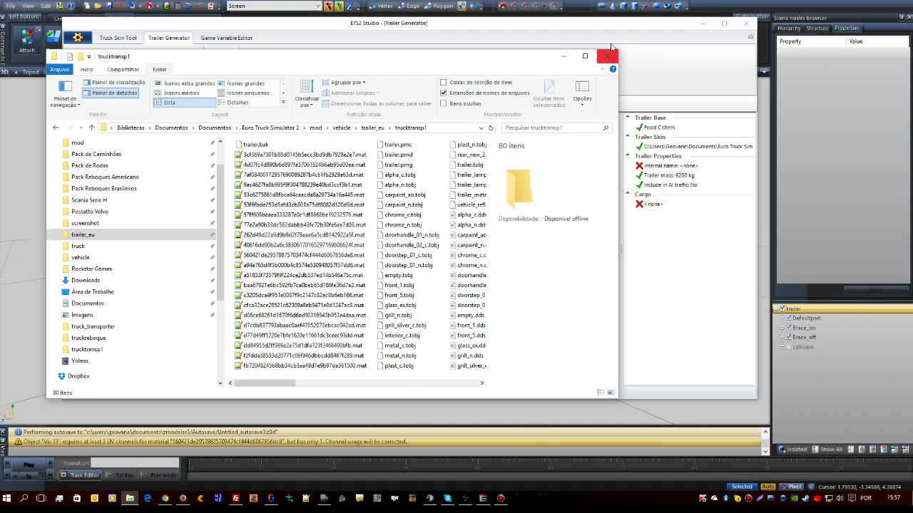
{"action": "left_click", "coordinate": [609, 53]}
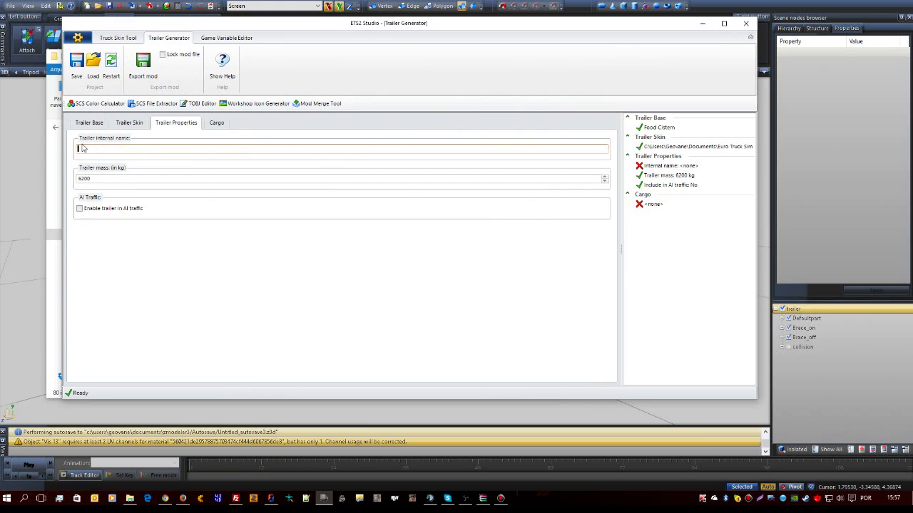
{"action": "key", "text": "ctrl+v"}
{"action": "left_click", "coordinate": [80, 209]}
Step: Create a new cargo named "[EVENTO-LOG] Volvo FH 2012" with the internal name trucktransp1
{"action": "left_click", "coordinate": [214, 124]}
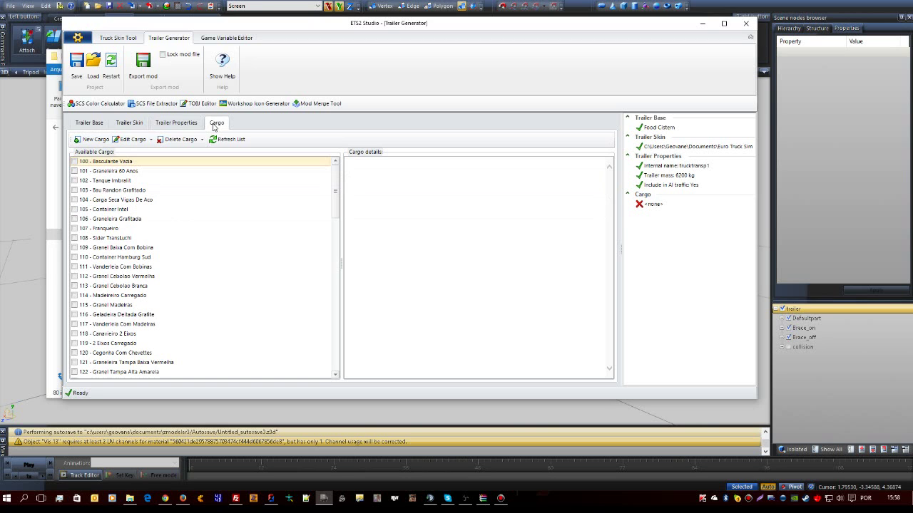
{"action": "left_click", "coordinate": [91, 140]}
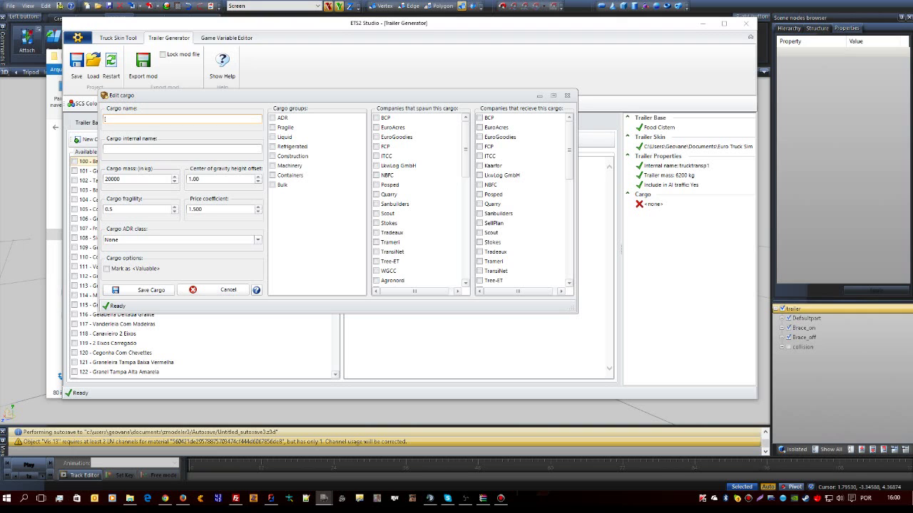
{"action": "type", "text": "[EVENTO]-LOG]Ve"}
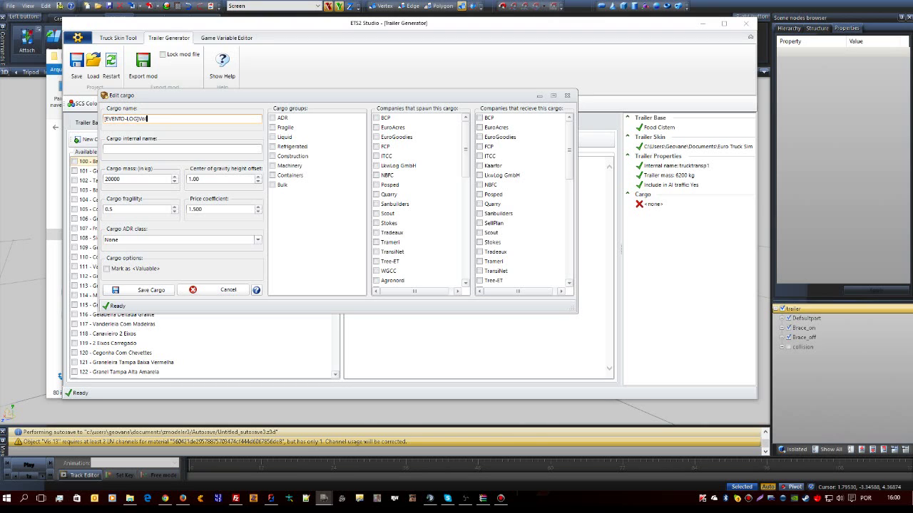
{"action": "key", "text": "BackSpace"}
{"action": "key", "text": "BackSpace"}
{"action": "type", "text": "Volvo "}
{"action": "type", "text": "FH"}
{"action": "type", "text": " 200"}
{"action": "type", "text": "2"}
{"action": "key", "text": "ctrl+v"}
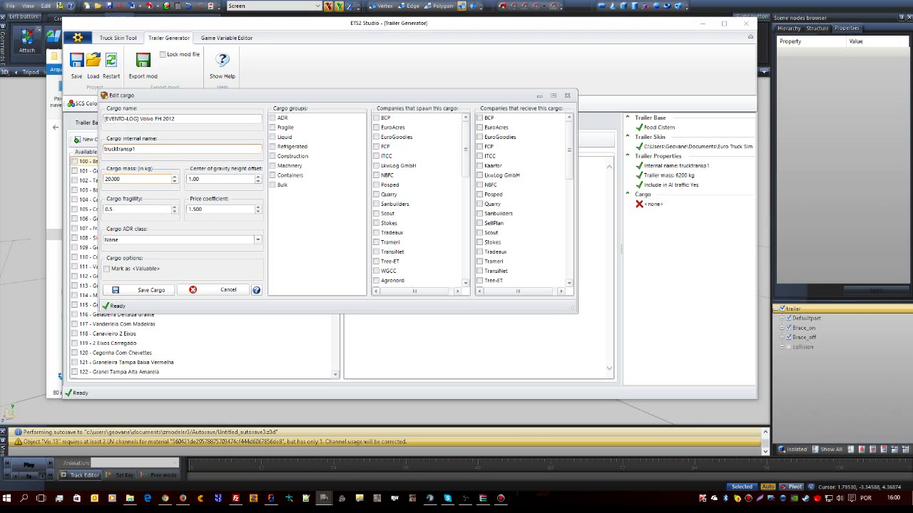
Step: Set the cargo mass to 9000 kg and assign the cargo to the Bulk group
{"action": "left_click_drag", "start_coordinate": [112, 179], "coordinate": [103, 178]}
{"action": "type", "text": "5"}
{"action": "left_click", "coordinate": [277, 188]}
Step: Enable every company from BCP through WGCC as a company that spawns this cargo
{"action": "left_click", "coordinate": [386, 120]}
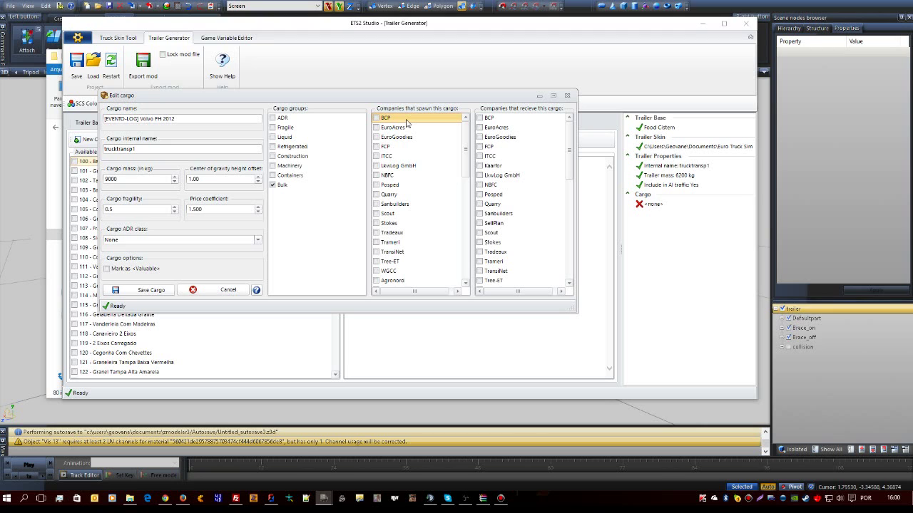
{"action": "key", "text": "Down"}
{"action": "key", "text": "space"}
{"action": "key", "text": "Down"}
{"action": "key", "text": "space"}
{"action": "key", "text": "Down"}
{"action": "key", "text": "space"}
{"action": "key", "text": "Down"}
{"action": "key", "text": "space"}
{"action": "key", "text": "Down"}
{"action": "key", "text": "space"}
{"action": "key", "text": "Down"}
{"action": "key", "text": "space"}
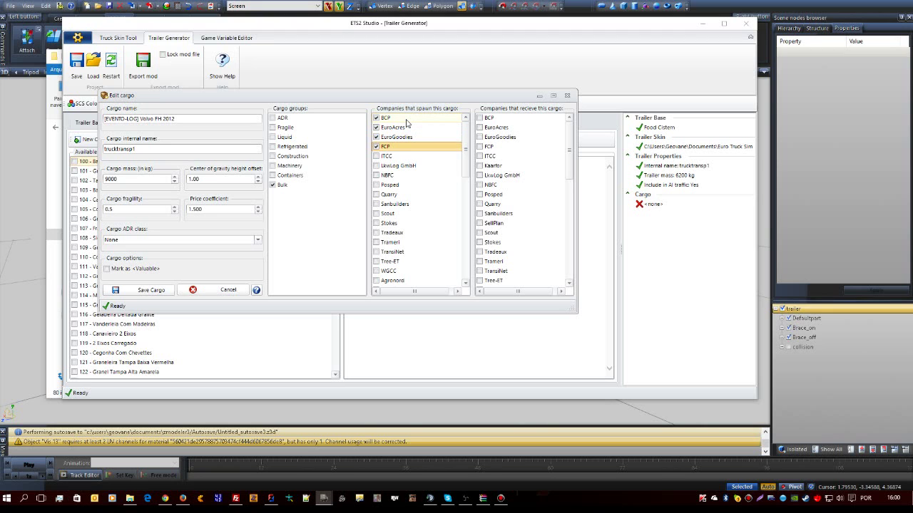
{"action": "key", "text": "Down"}
{"action": "key", "text": "space"}
{"action": "key", "text": "Down"}
{"action": "key", "text": "space"}
{"action": "key", "text": "Down"}
{"action": "key", "text": "space"}
{"action": "key", "text": "Down"}
{"action": "key", "text": "space"}
{"action": "key", "text": "Down"}
{"action": "key", "text": "space"}
{"action": "key", "text": "Down"}
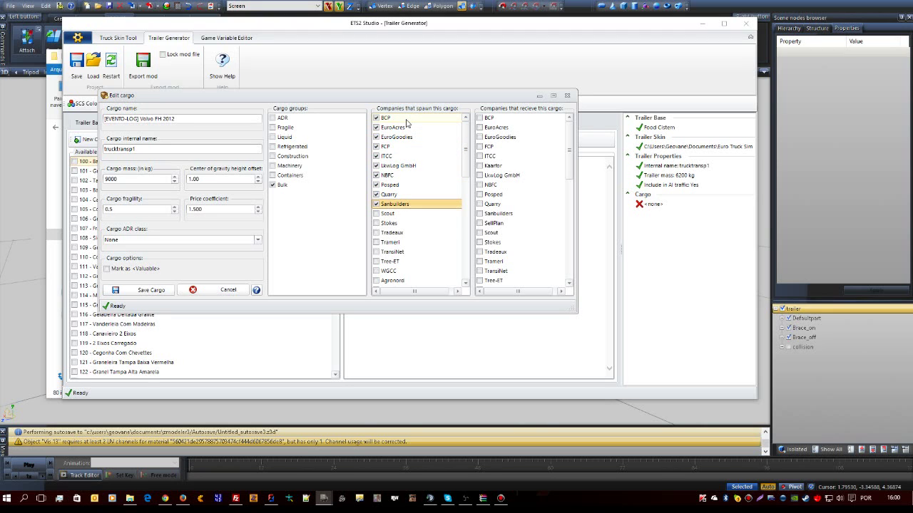
{"action": "key", "text": "space"}
{"action": "key", "text": "Down"}
{"action": "key", "text": "space"}
{"action": "key", "text": "Down"}
{"action": "key", "text": "space"}
{"action": "key", "text": "Down"}
{"action": "key", "text": "space"}
{"action": "key", "text": "Down"}
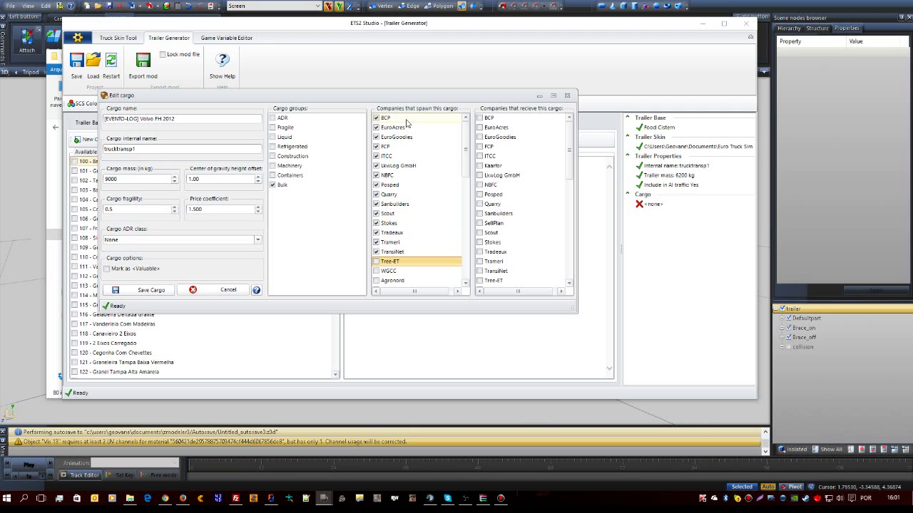
Step: Enable every company from BCP through WGCC as a company that receives this cargo
{"action": "left_click", "coordinate": [511, 119]}
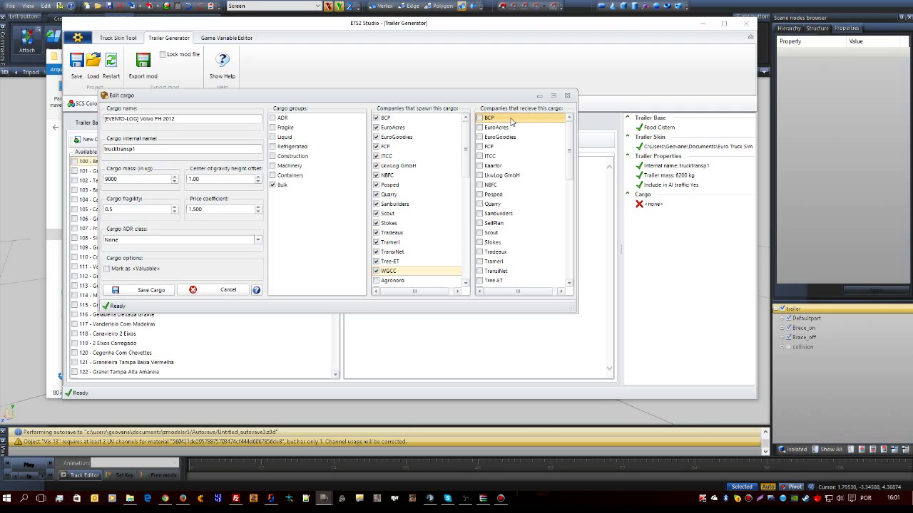
{"action": "key", "text": "space"}
{"action": "key", "text": "Down"}
{"action": "key", "text": "space"}
{"action": "key", "text": "Down"}
{"action": "key", "text": "space"}
{"action": "key", "text": "Down"}
{"action": "key", "text": "space"}
{"action": "key", "text": "Down"}
{"action": "key", "text": "space"}
{"action": "key", "text": "Down"}
{"action": "key", "text": "space"}
{"action": "key", "text": "Down"}
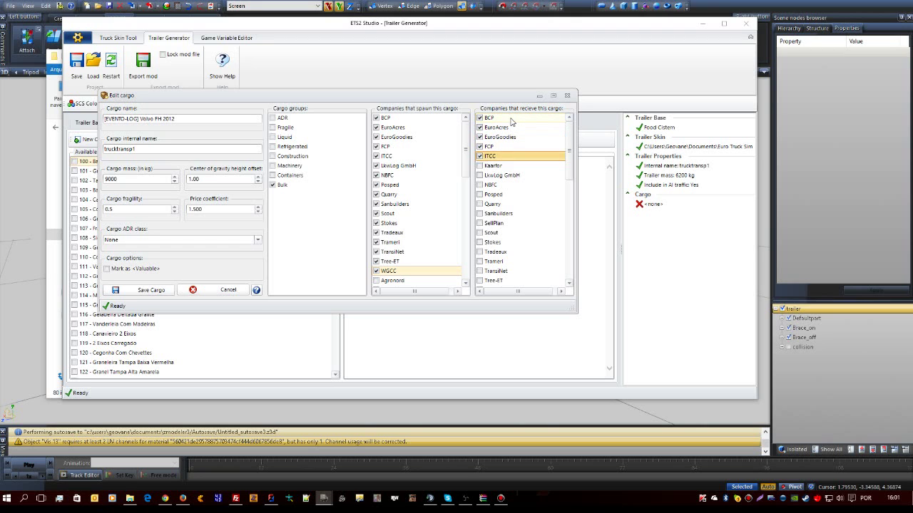
{"action": "key", "text": "space"}
{"action": "key", "text": "Down"}
{"action": "key", "text": "space"}
{"action": "key", "text": "Down"}
{"action": "key", "text": "space"}
{"action": "key", "text": "Down"}
{"action": "key", "text": "space"}
{"action": "key", "text": "Down"}
{"action": "key", "text": "space"}
{"action": "key", "text": "Down"}
{"action": "key", "text": "space"}
{"action": "key", "text": "Down"}
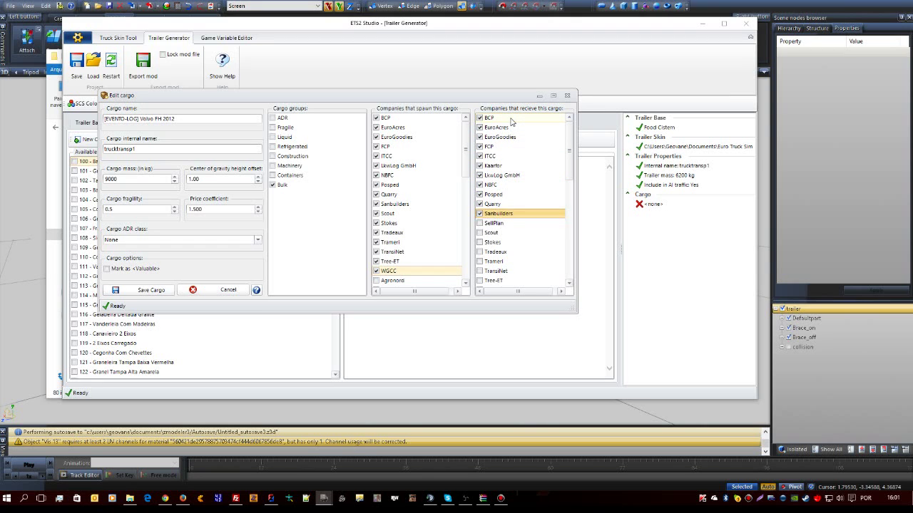
{"action": "key", "text": "space"}
{"action": "key", "text": "Down"}
{"action": "key", "text": "space"}
{"action": "key", "text": "Down"}
{"action": "key", "text": "space"}
{"action": "key", "text": "Down"}
{"action": "key", "text": "space"}
{"action": "key", "text": "Down"}
{"action": "key", "text": "space"}
{"action": "key", "text": "Down"}
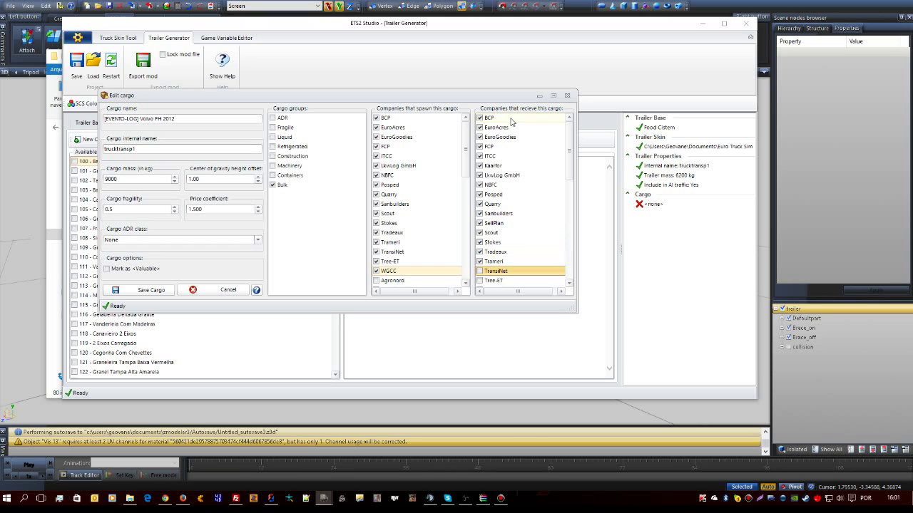
{"action": "key", "text": "space"}
{"action": "key", "text": "Down"}
{"action": "key", "text": "space"}
{"action": "key", "text": "Down"}
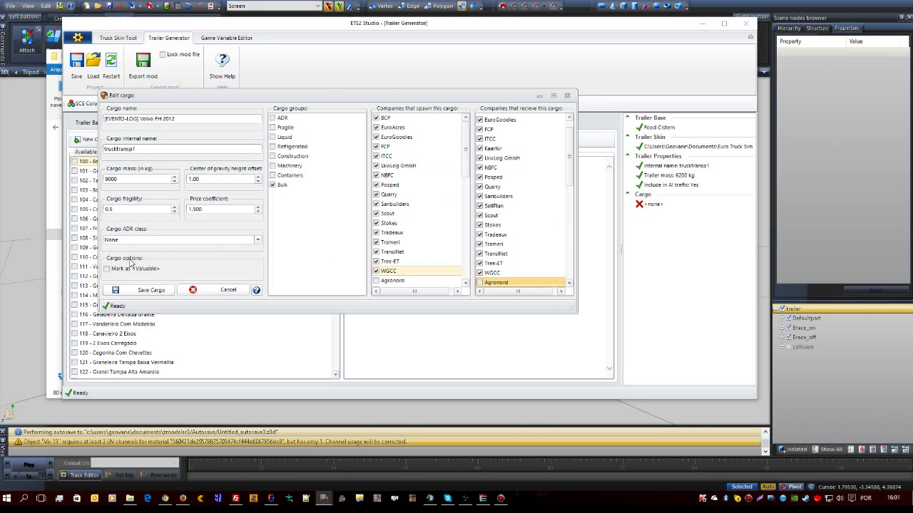
Step: Copy the cargo's name, save the cargo, and enable "[EVENTO-LOG] Volvo FH 2012" as the trailer's cargo
{"action": "left_click_drag", "start_coordinate": [176, 119], "coordinate": [91, 123]}
{"action": "key", "text": "ctrl+c"}
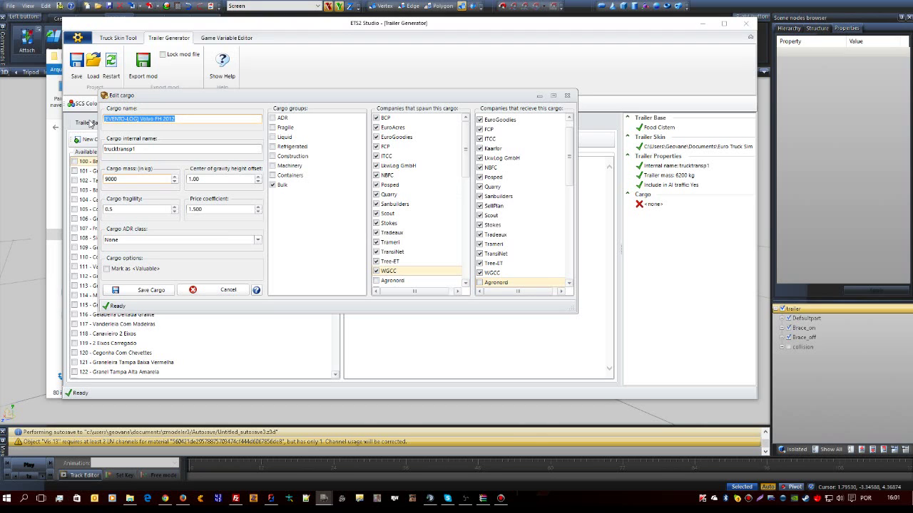
{"action": "left_click", "coordinate": [131, 292]}
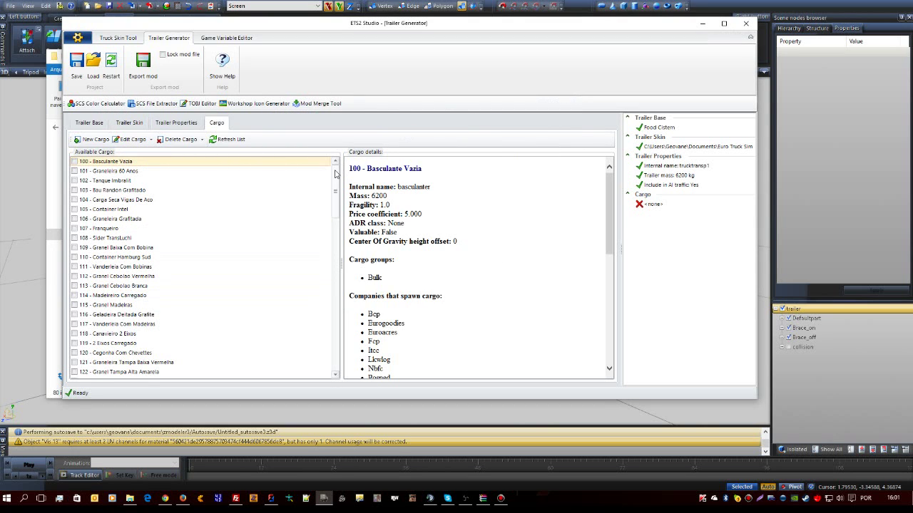
{"action": "left_click_drag", "start_coordinate": [337, 203], "coordinate": [339, 284]}
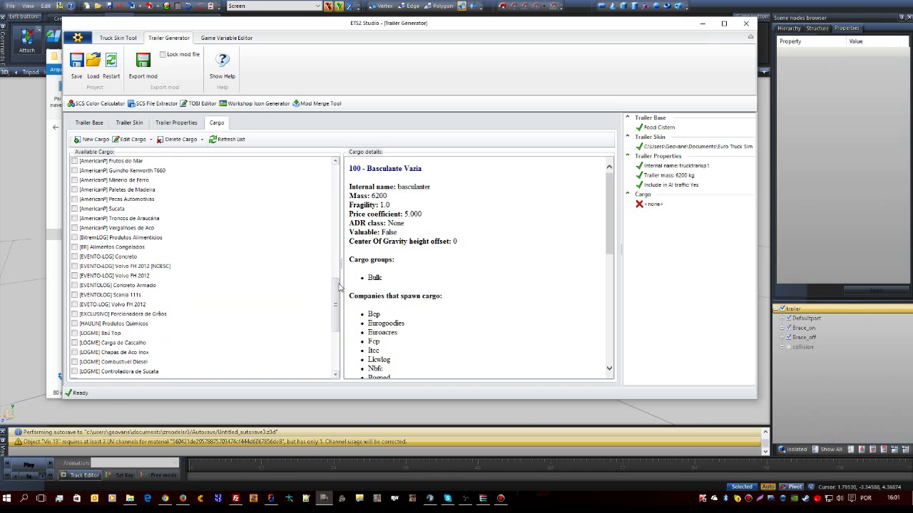
{"action": "left_click", "coordinate": [74, 276]}
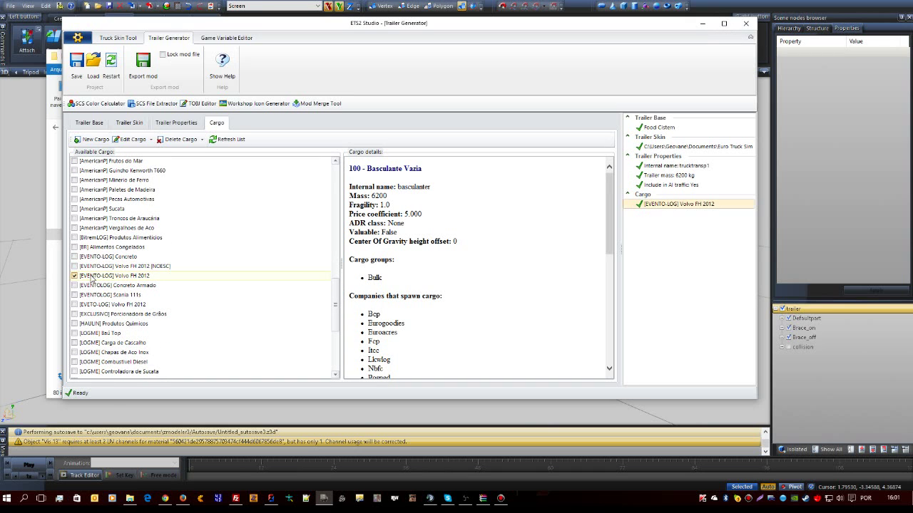
{"action": "left_click", "coordinate": [106, 277]}
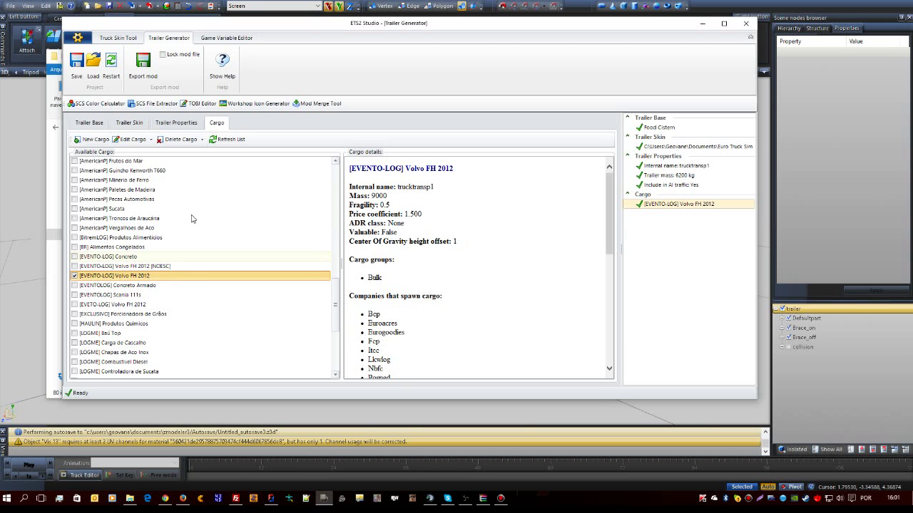
Step: Export the trailer mod to the trucktransp1 folder as an SCS file named "[EVENTO-LOG] Volvo FH 2012" and close ETS2 Studio
{"action": "left_click", "coordinate": [147, 74]}
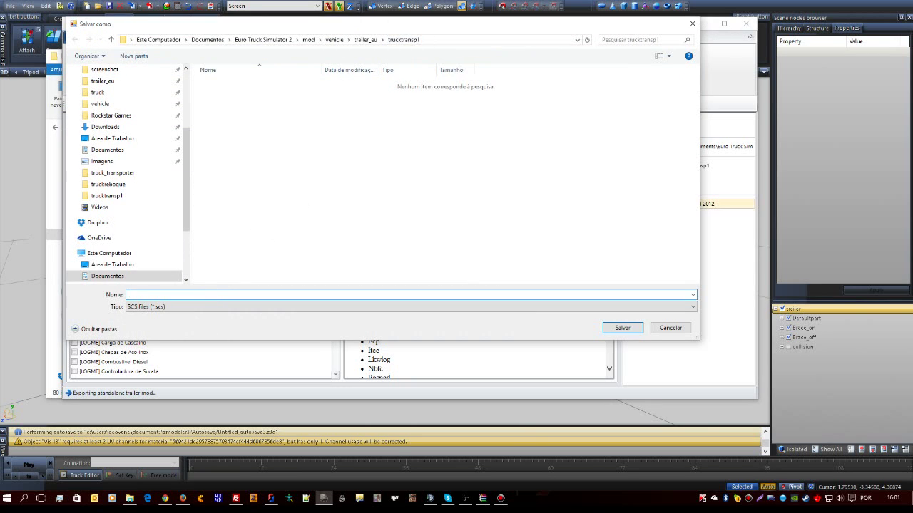
{"action": "key", "text": "ctrl+v"}
{"action": "left_click", "coordinate": [629, 331]}
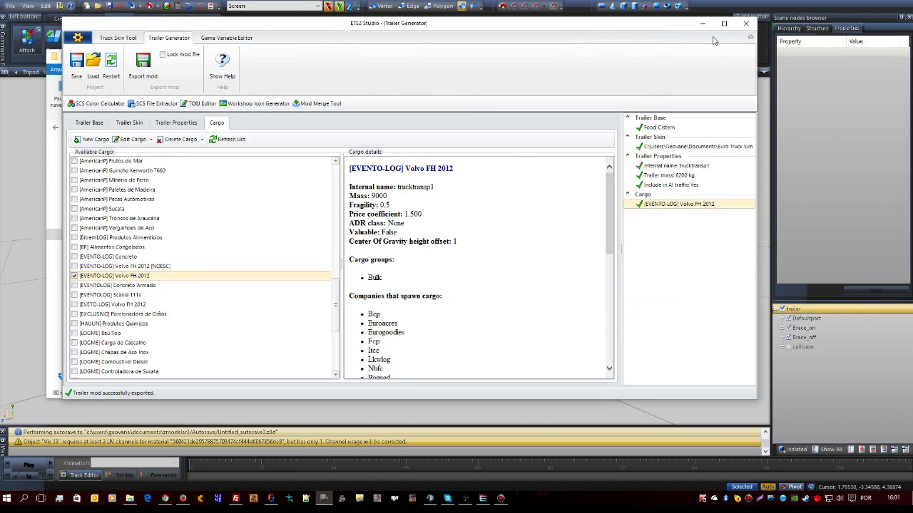
{"action": "left_click", "coordinate": [748, 25]}
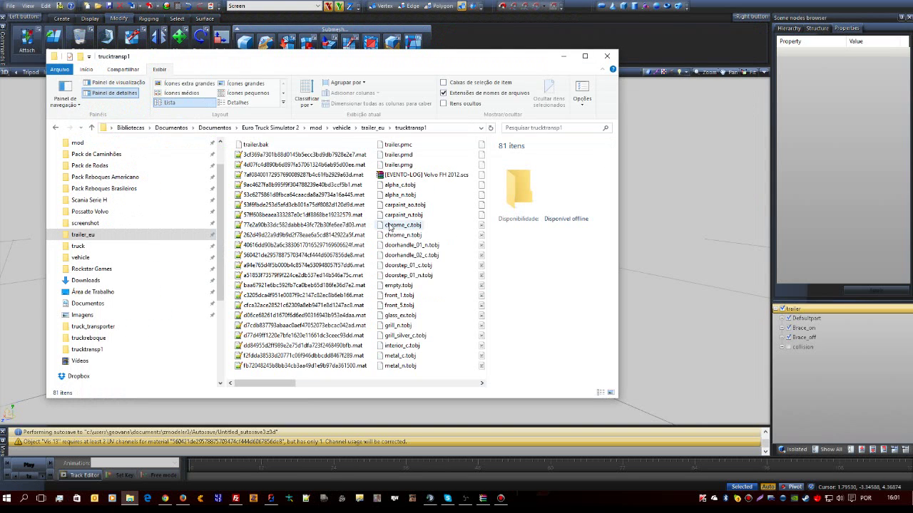
Step: Open [EVENTO-LOG] Volvo FH 2012.scs in WinRAR and delete the materials and textures folders inside vehicle/trailer_eu/trucktransp1
{"action": "left_click", "coordinate": [391, 179]}
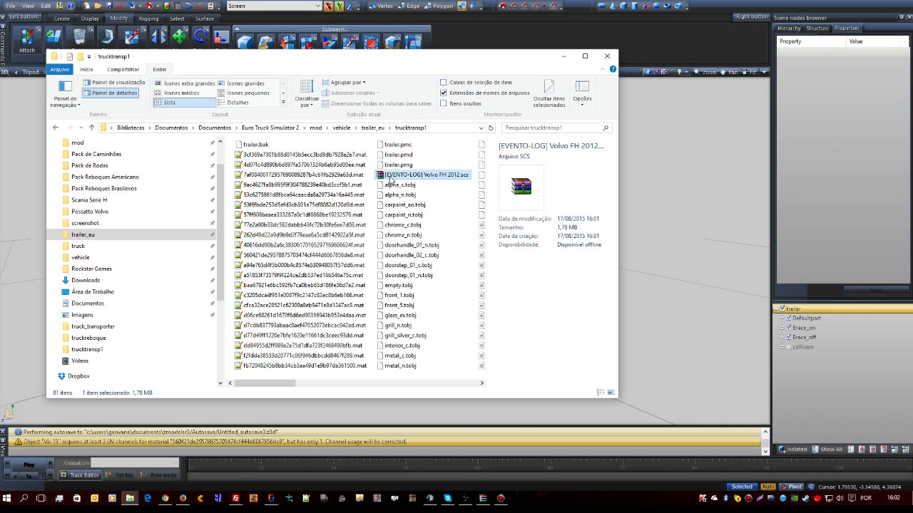
{"action": "double_click", "coordinate": [390, 178]}
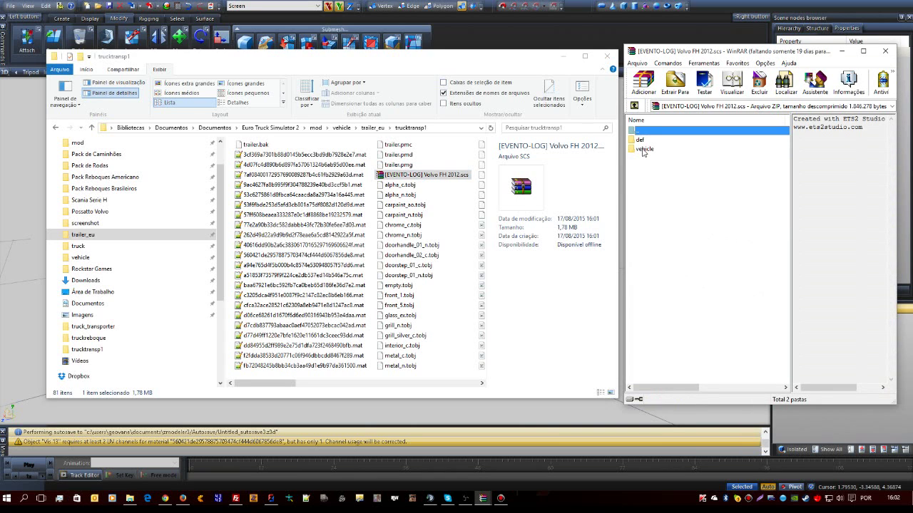
{"action": "left_click", "coordinate": [643, 151]}
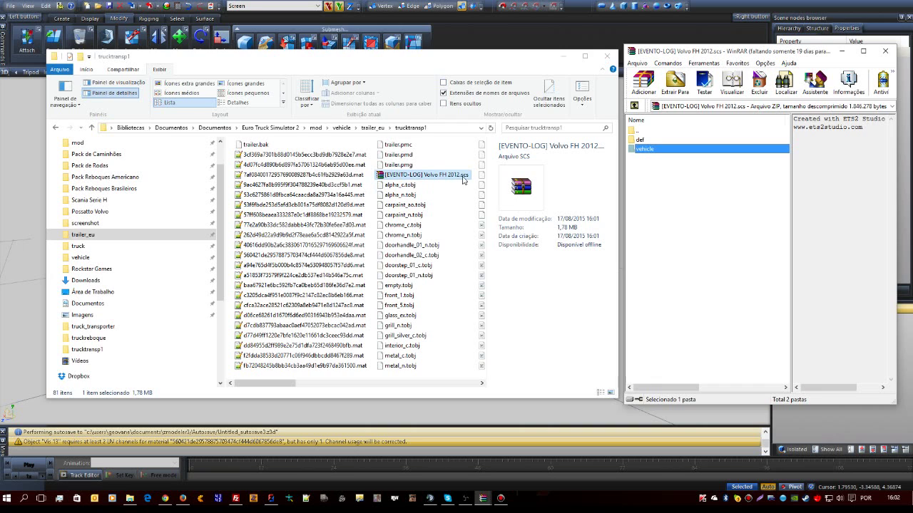
{"action": "double_click", "coordinate": [642, 149]}
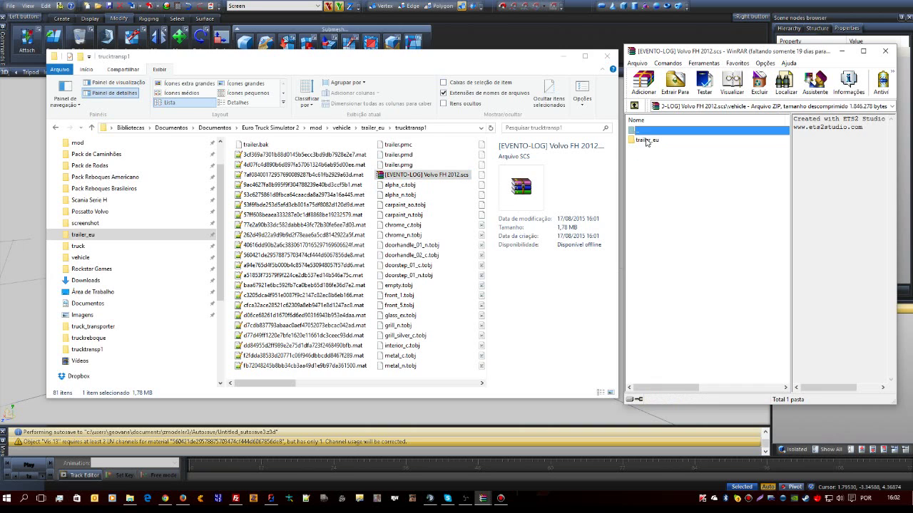
{"action": "double_click", "coordinate": [647, 140]}
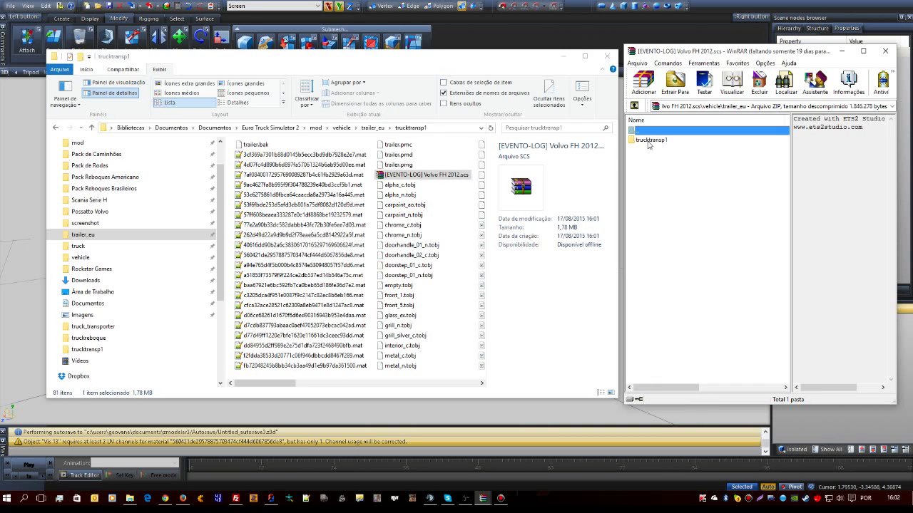
{"action": "double_click", "coordinate": [648, 140]}
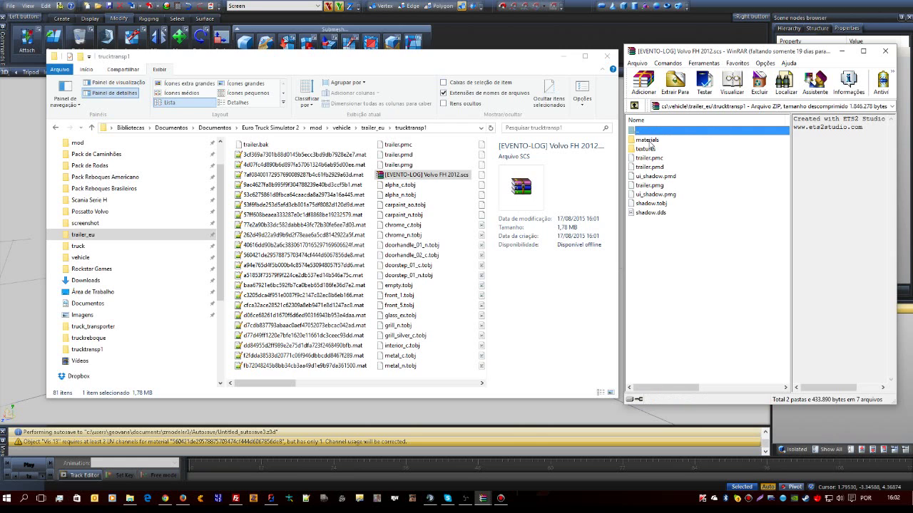
{"action": "left_click", "coordinate": [648, 149], "text": "shift"}
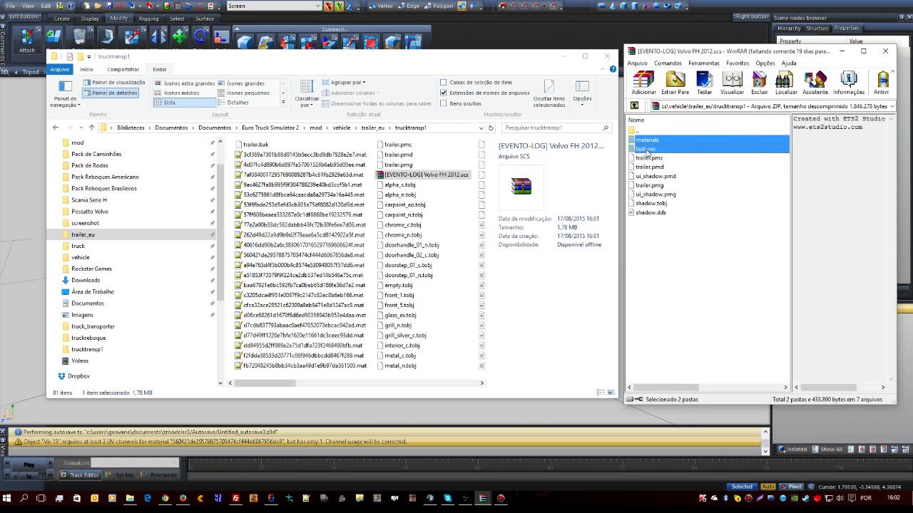
{"action": "key", "text": "Delete"}
{"action": "key", "text": "Return"}
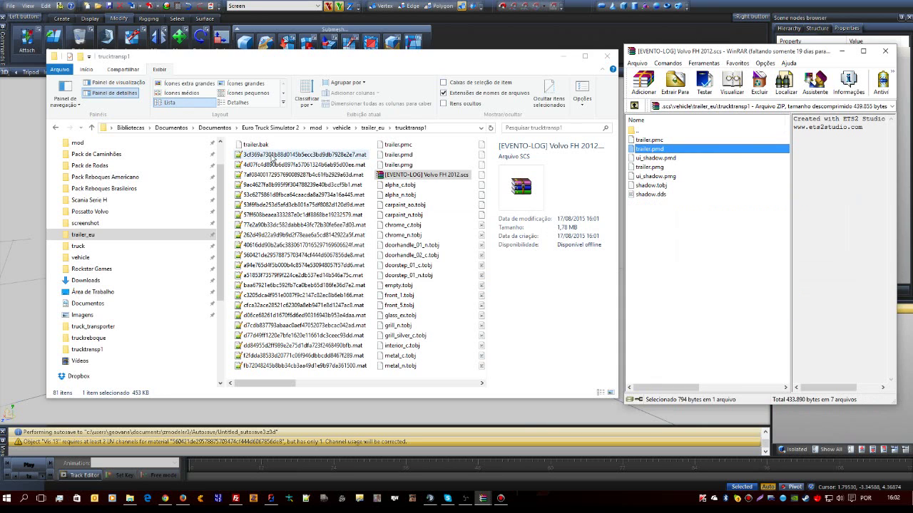
Step: Add all trucktransp1 files except trailer.bak and the .scs file to the archive's trucktransp1 folder with the Armazenar compression method, and close the archive
{"action": "left_click", "coordinate": [273, 155]}
{"action": "key", "text": "ctrl+a"}
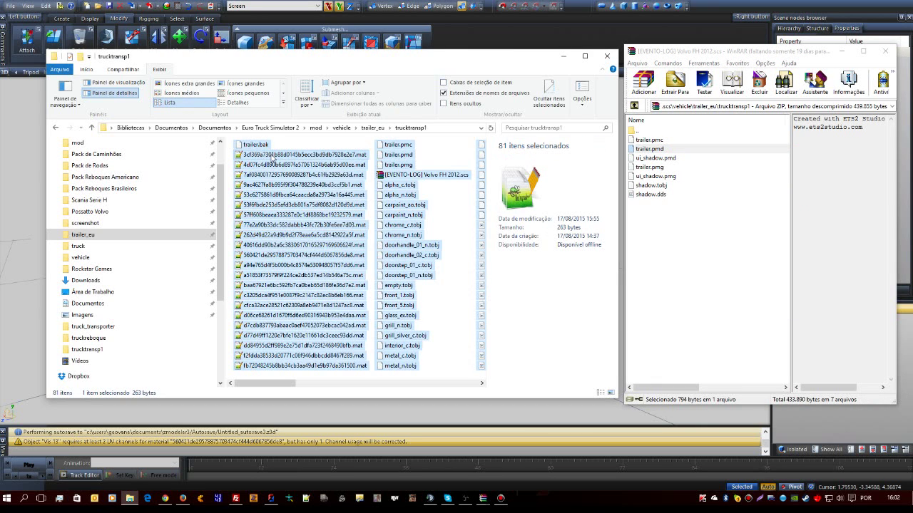
{"action": "left_click", "coordinate": [264, 147], "text": "ctrl"}
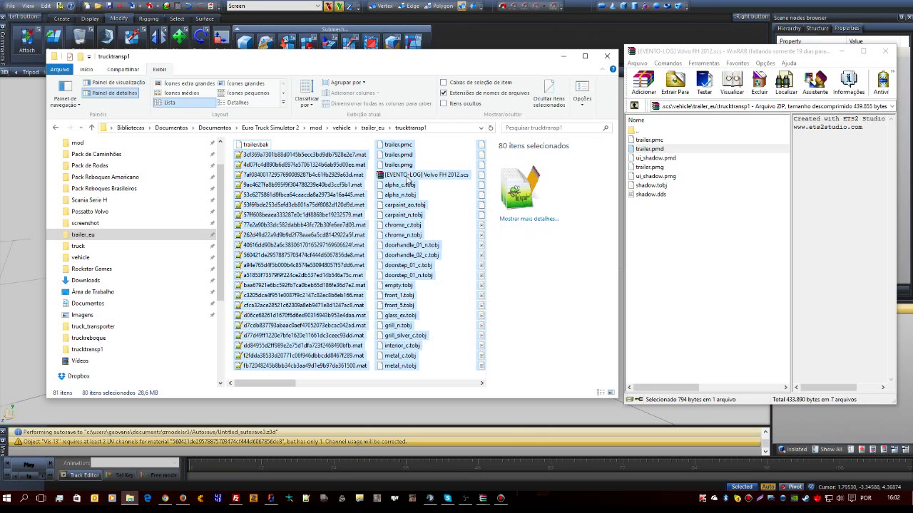
{"action": "left_click", "coordinate": [408, 177], "text": "ctrl"}
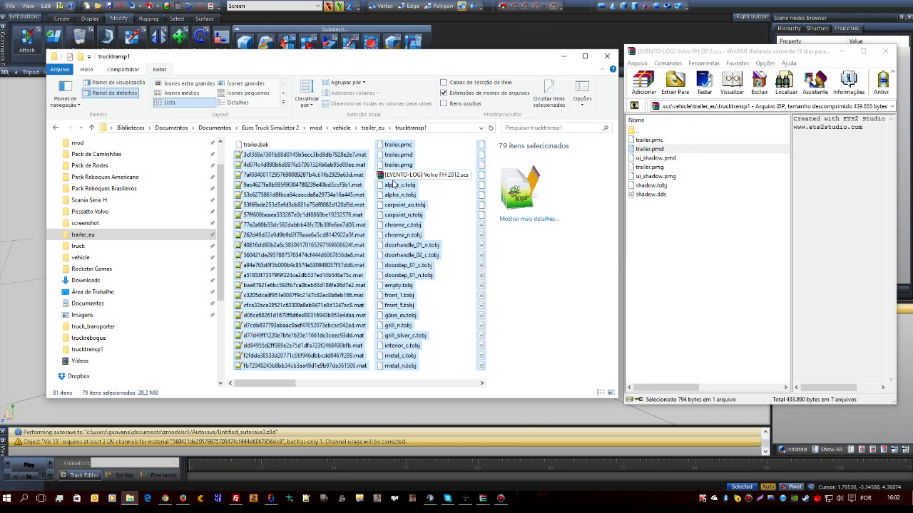
{"action": "left_click_drag", "start_coordinate": [394, 184], "coordinate": [663, 259]}
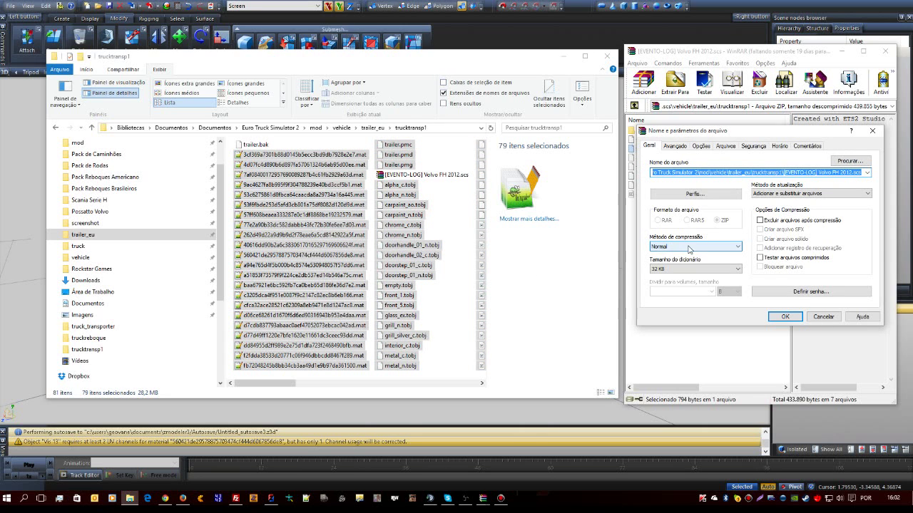
{"action": "left_click", "coordinate": [685, 248]}
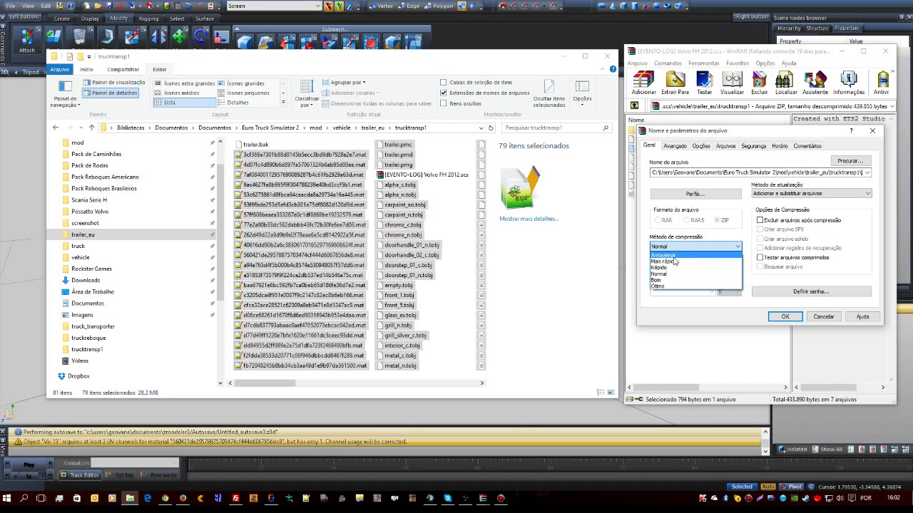
{"action": "left_click", "coordinate": [675, 256]}
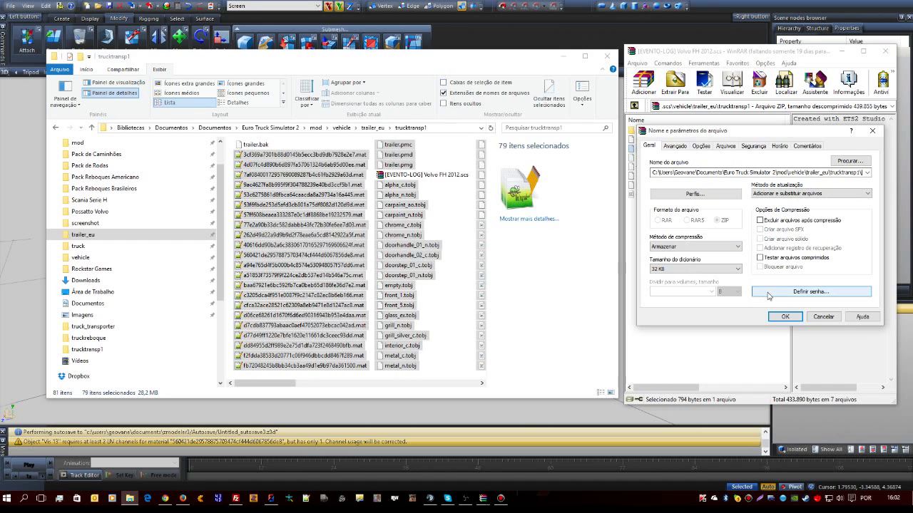
{"action": "left_click", "coordinate": [784, 318]}
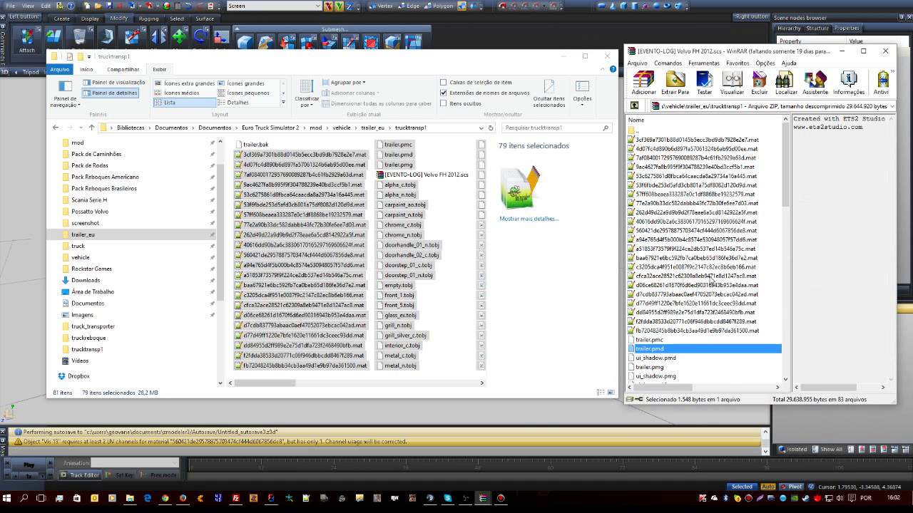
{"action": "left_click", "coordinate": [885, 52]}
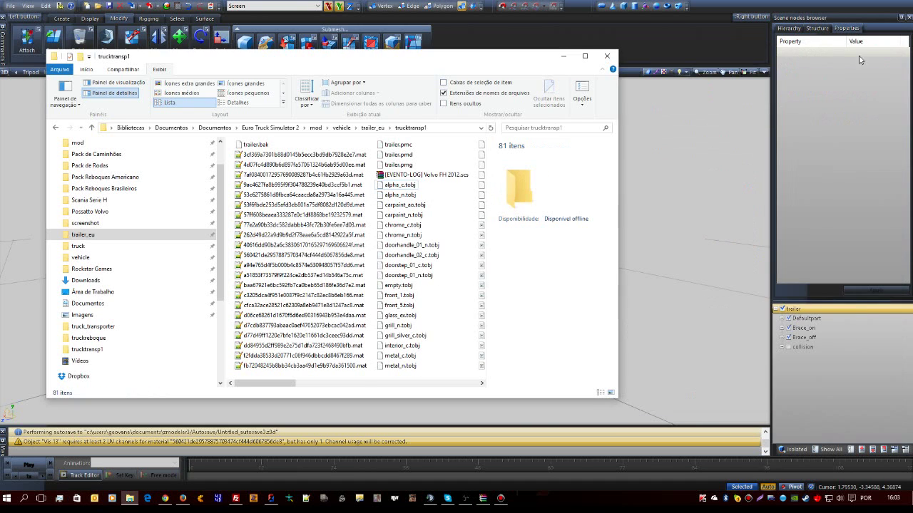
Step: Move [EVENTO-LOG] Volvo FH 2012.scs into the Euro Truck Simulator 2 mod folder, open that folder, and minimize the file window
{"action": "left_click", "coordinate": [425, 176]}
{"action": "left_click_drag", "start_coordinate": [385, 182], "coordinate": [337, 177]}
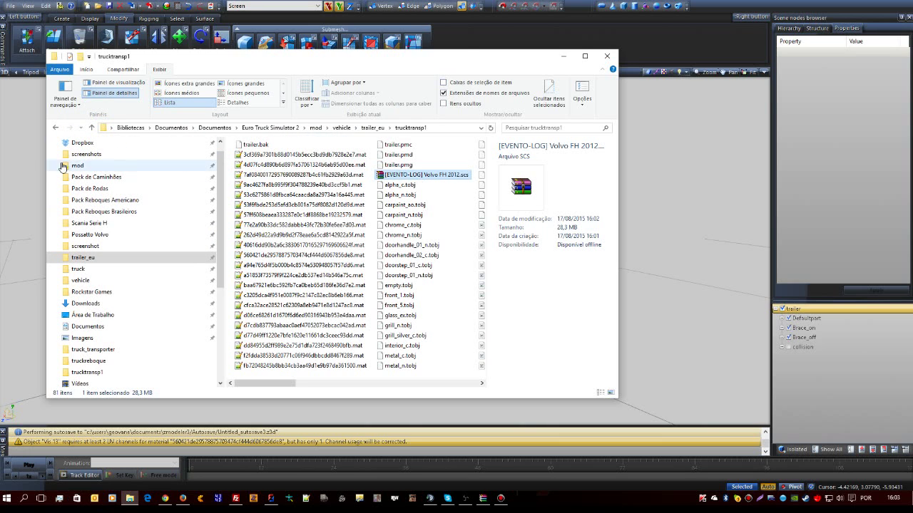
{"action": "left_click", "coordinate": [107, 167]}
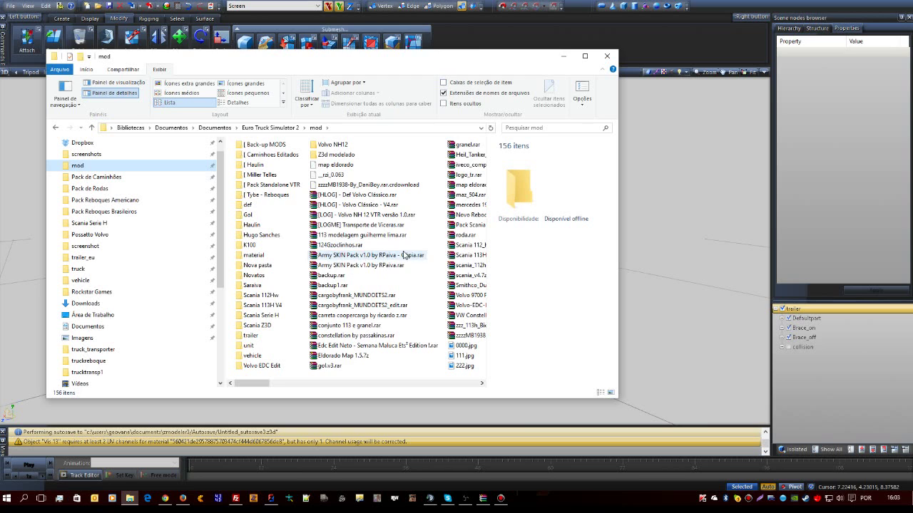
{"action": "left_click", "coordinate": [568, 56]}
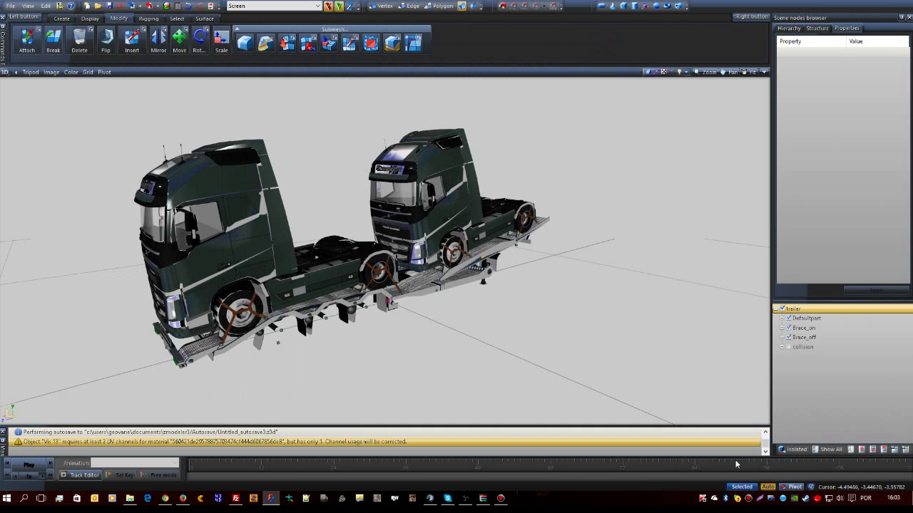
Step: Launch the 64-bit version of Euro Truck Simulator 2 through Steam and continue the game with the selected profile
{"action": "right_click", "coordinate": [805, 499]}
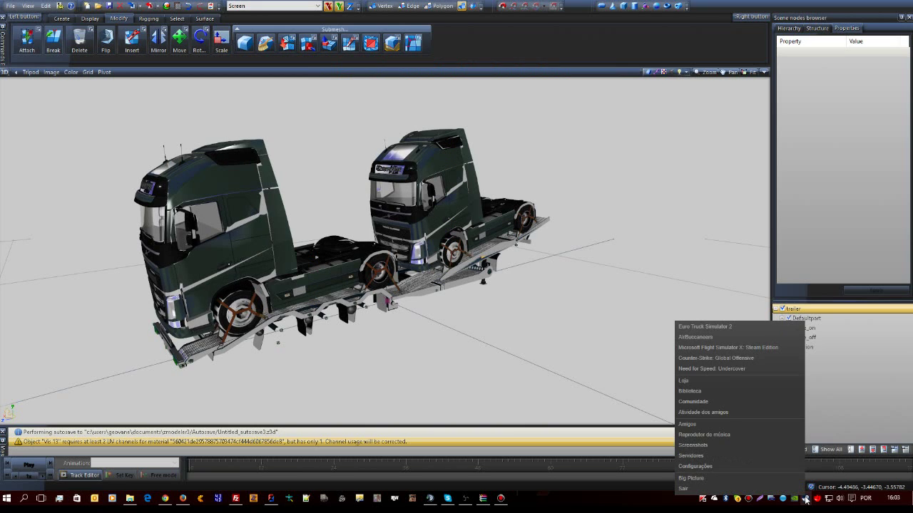
{"action": "left_click", "coordinate": [719, 326]}
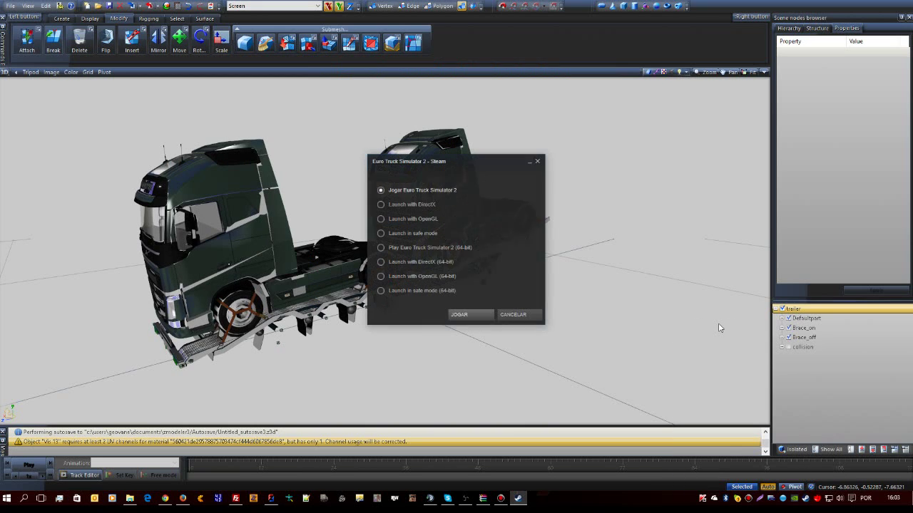
{"action": "left_click", "coordinate": [436, 248]}
{"action": "left_click", "coordinate": [460, 314]}
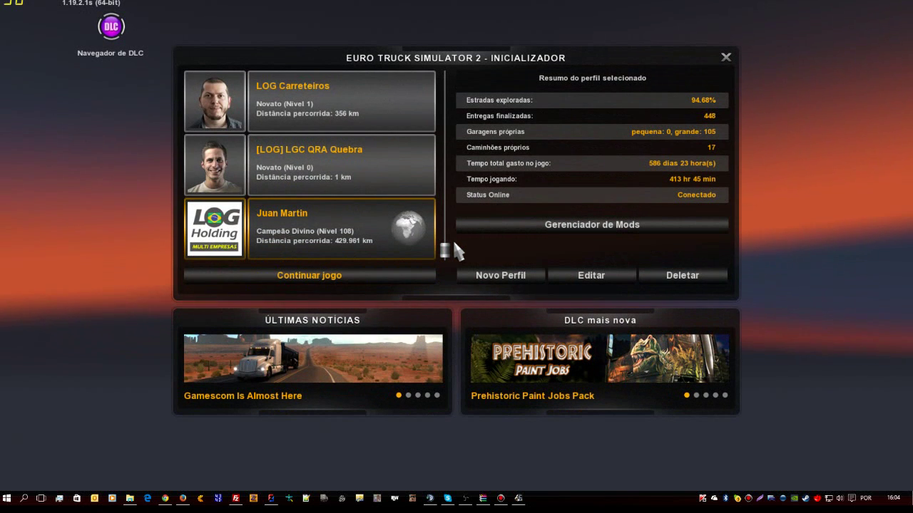
{"action": "left_click", "coordinate": [326, 274]}
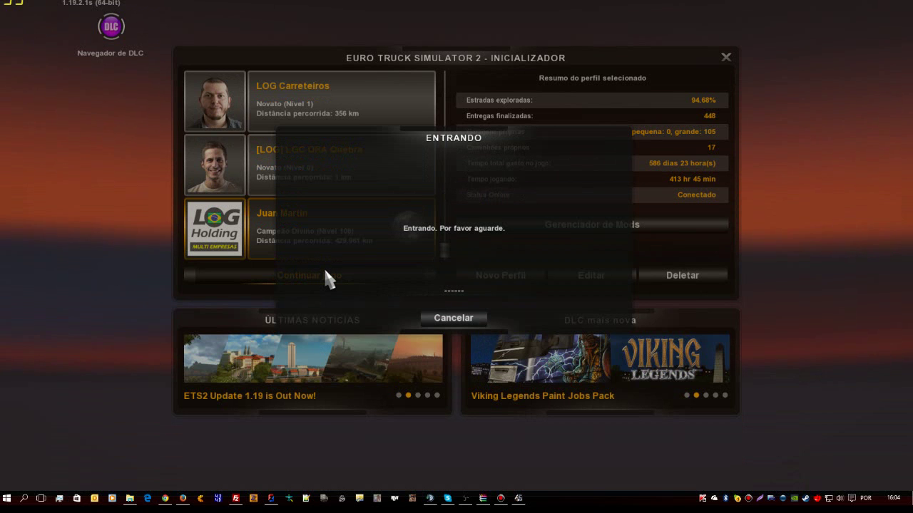